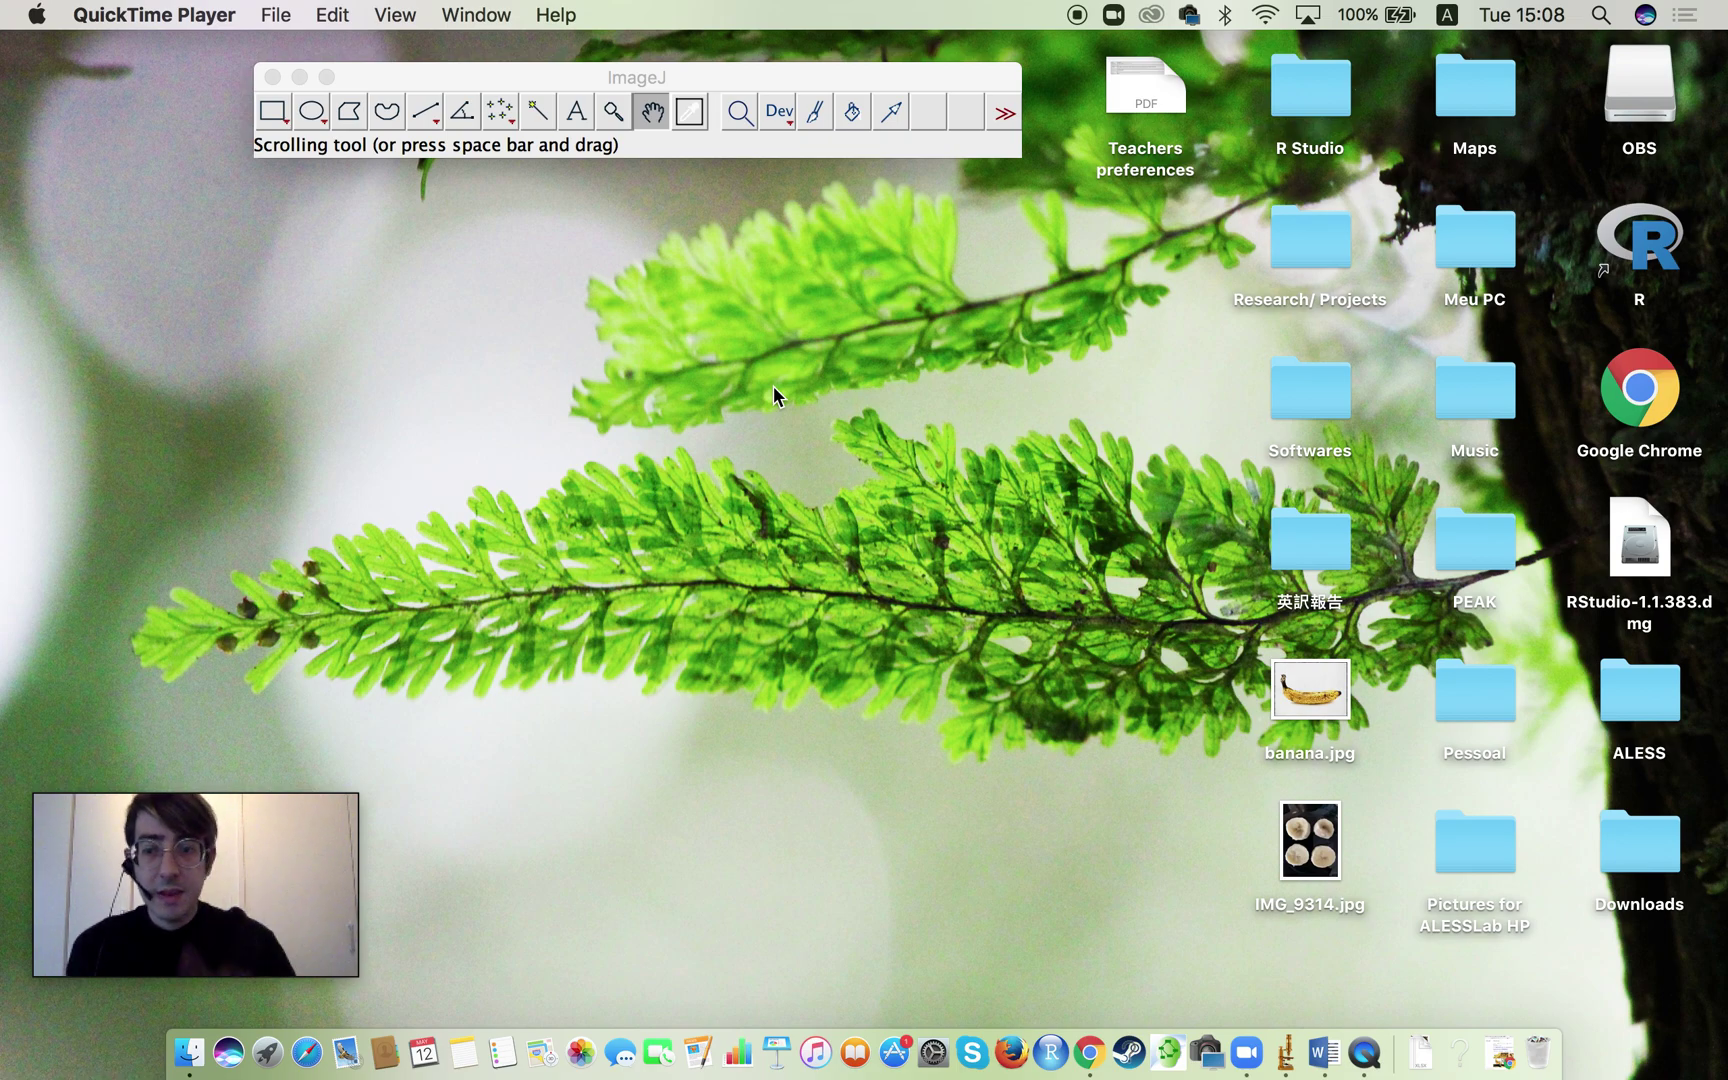
Step: Preview banana.jpg and the IMG_9314.jpg banana-slices photo from the Desktop, then close both previews
left_click(1340, 694)
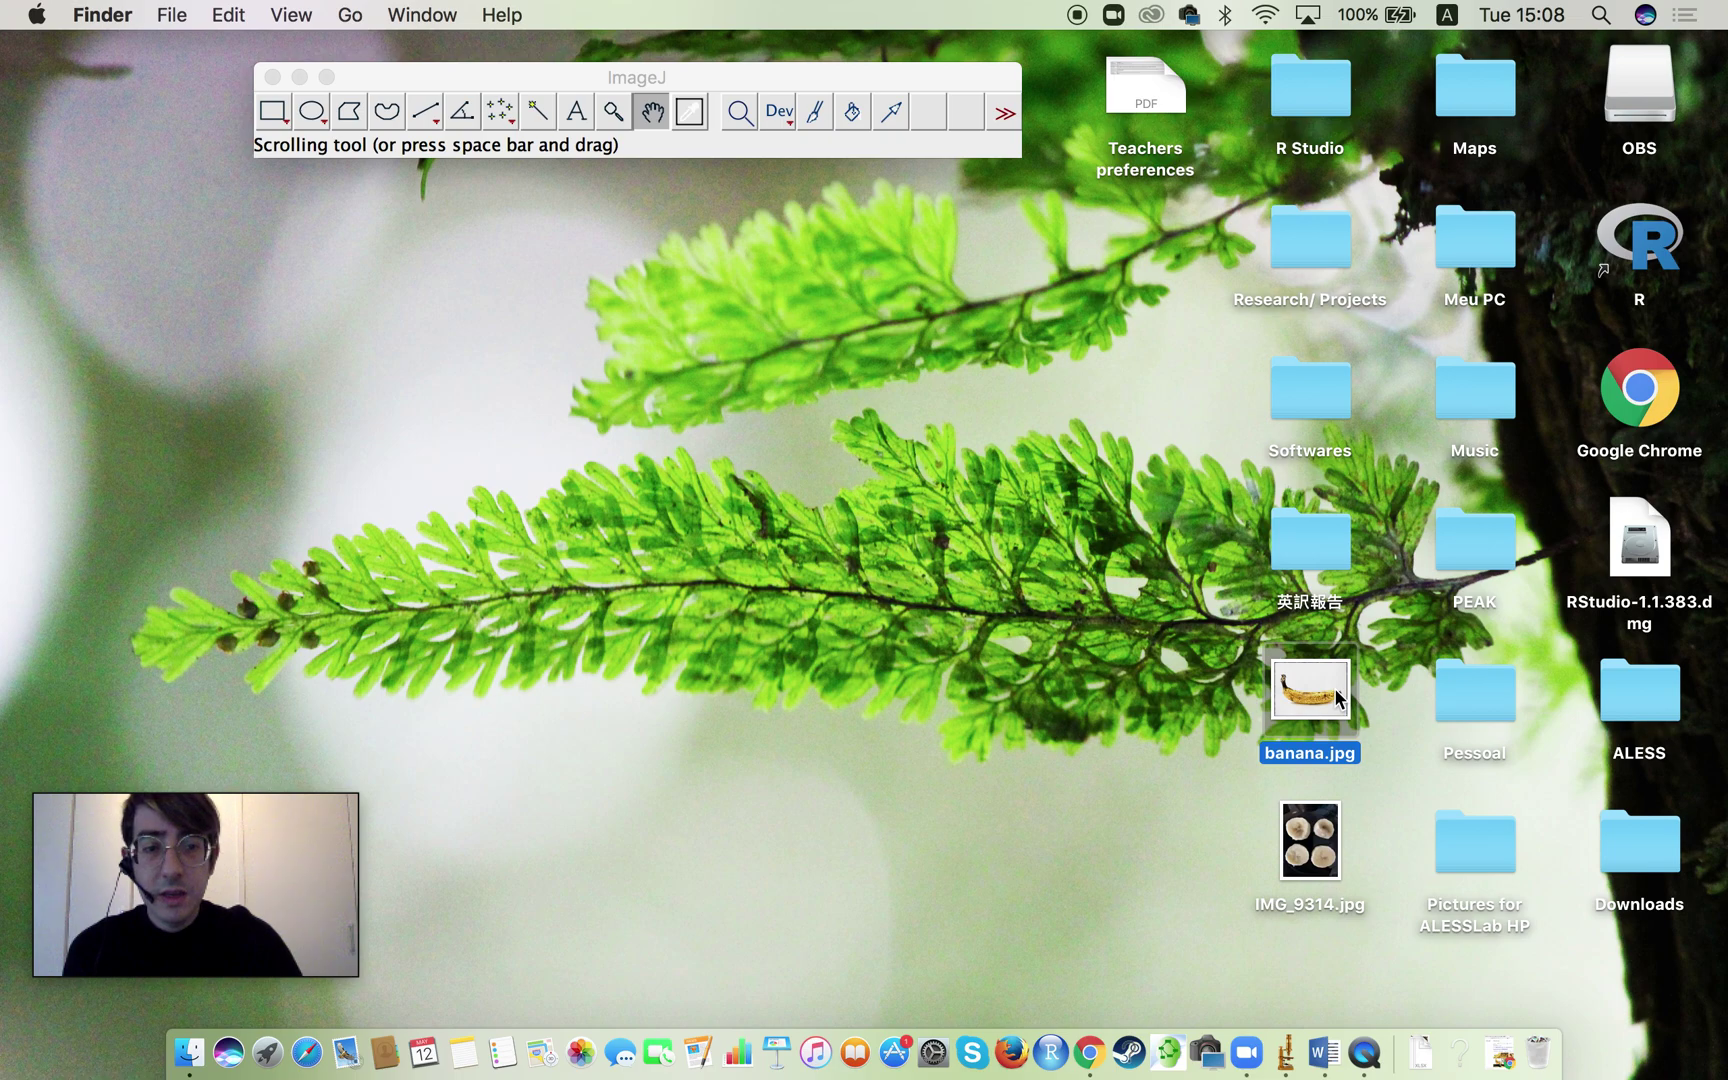
double_click(1338, 697)
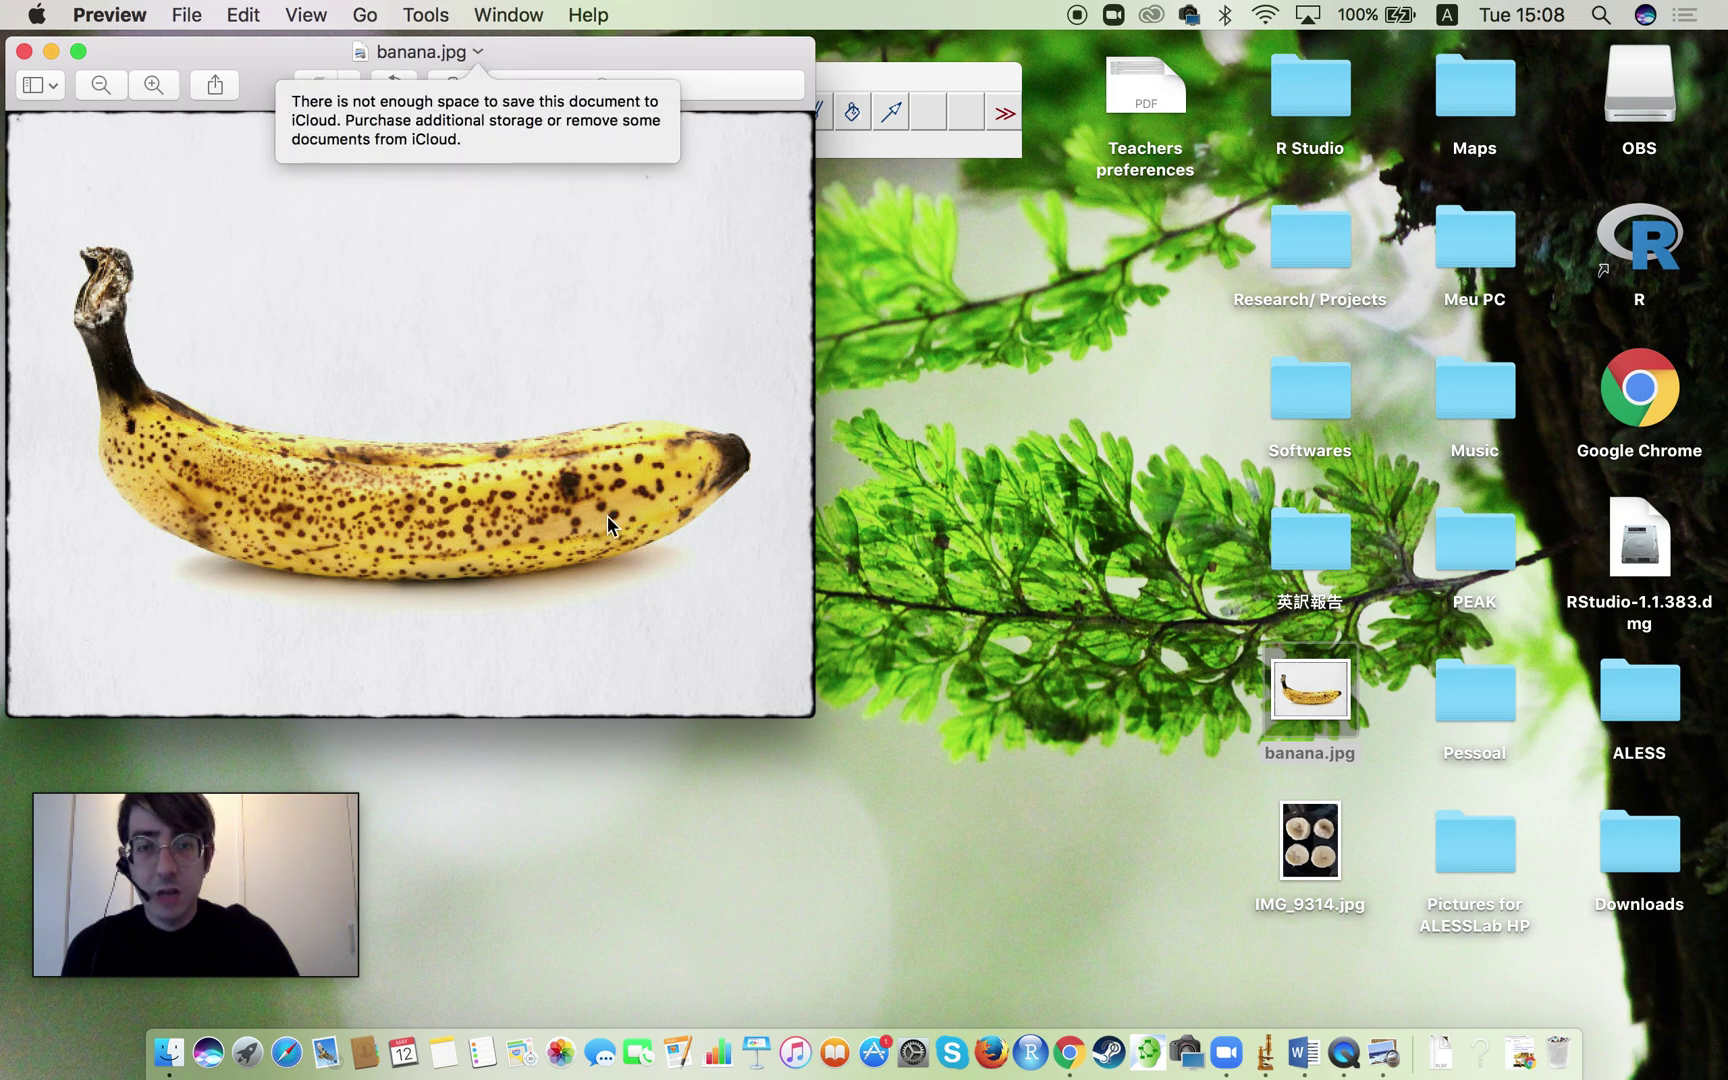
left_click(24, 51)
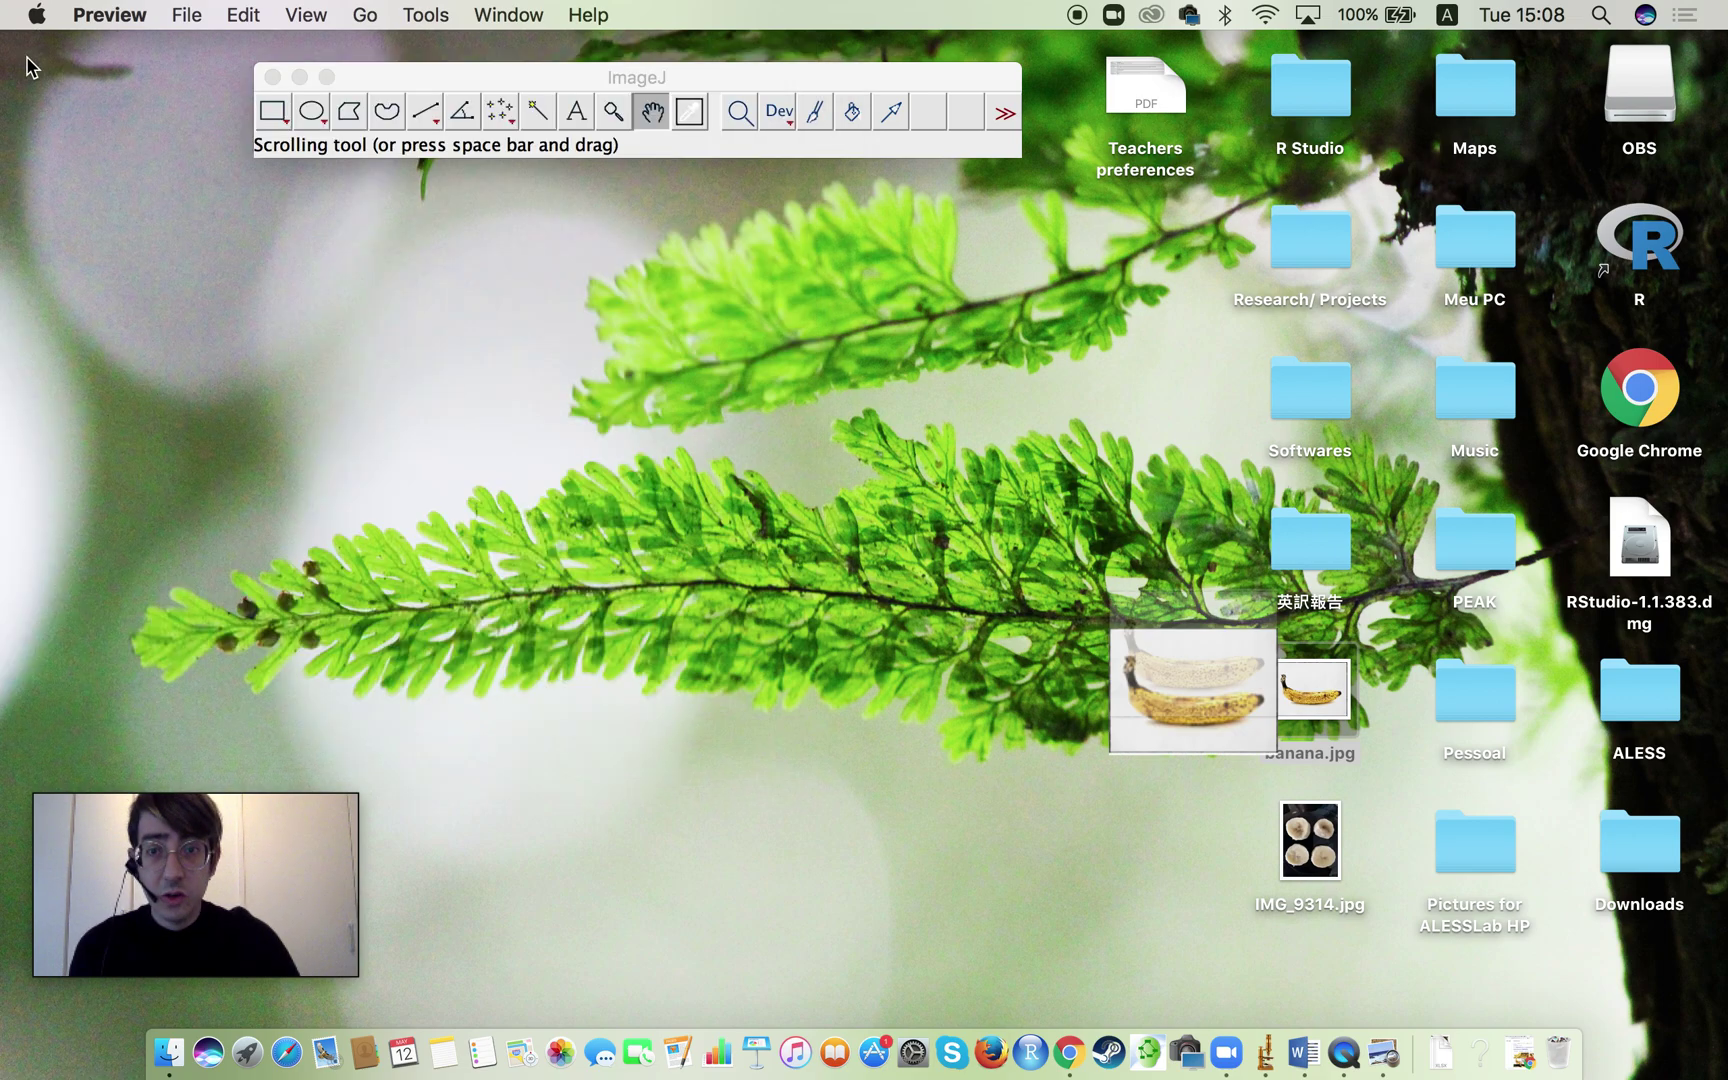
left_click(1323, 828)
double_click(1323, 828)
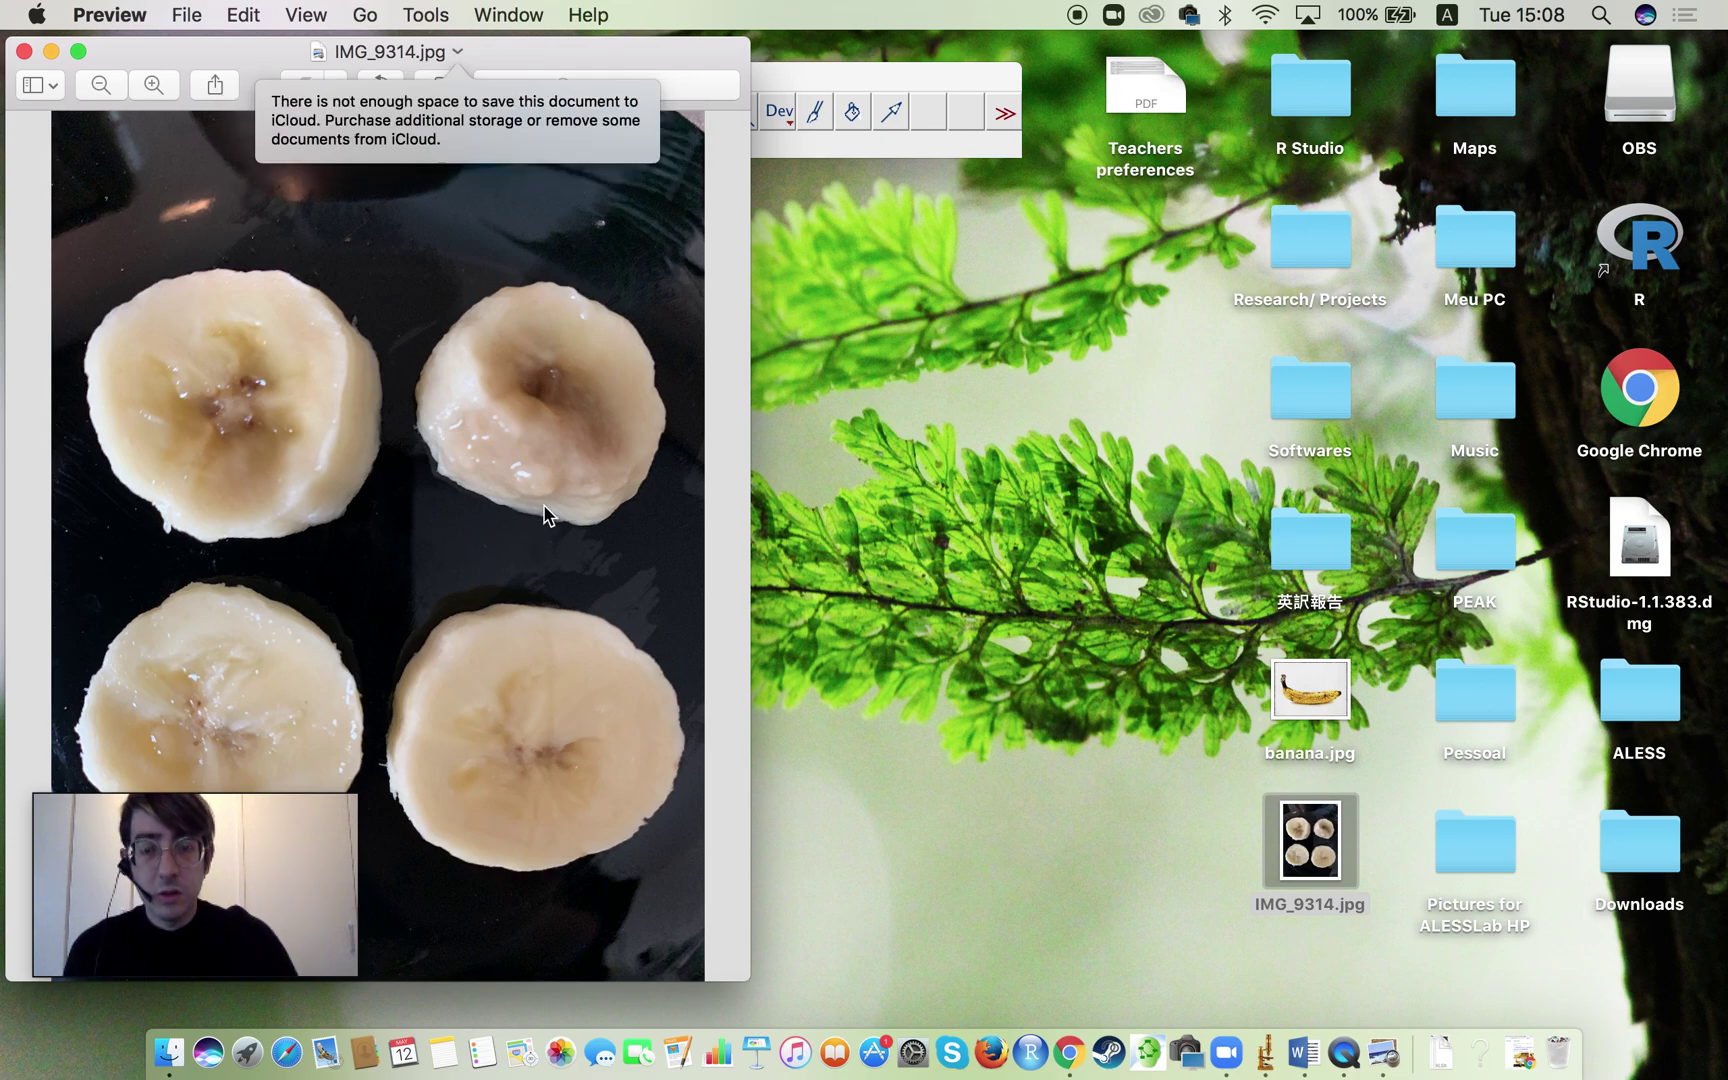
left_click(24, 51)
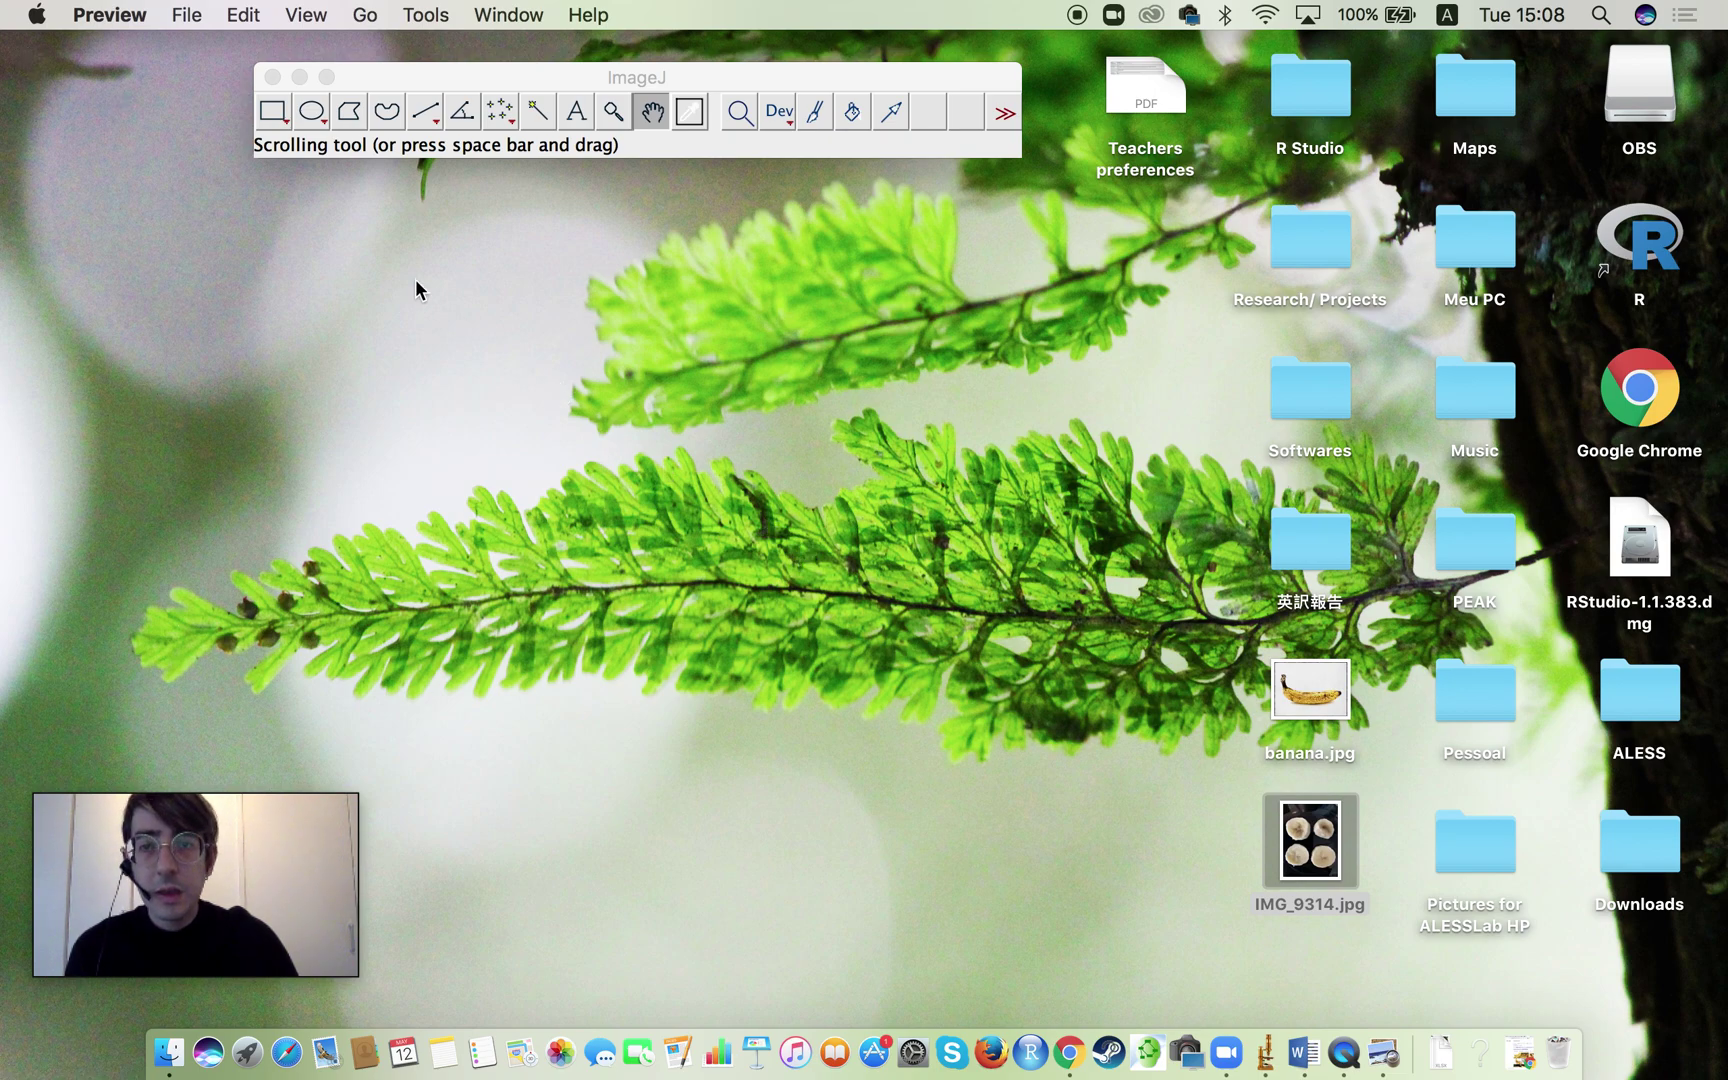
Step: Open banana.jpg from the Desktop in ImageJ via File > Open and reposition its window
left_click(501, 76)
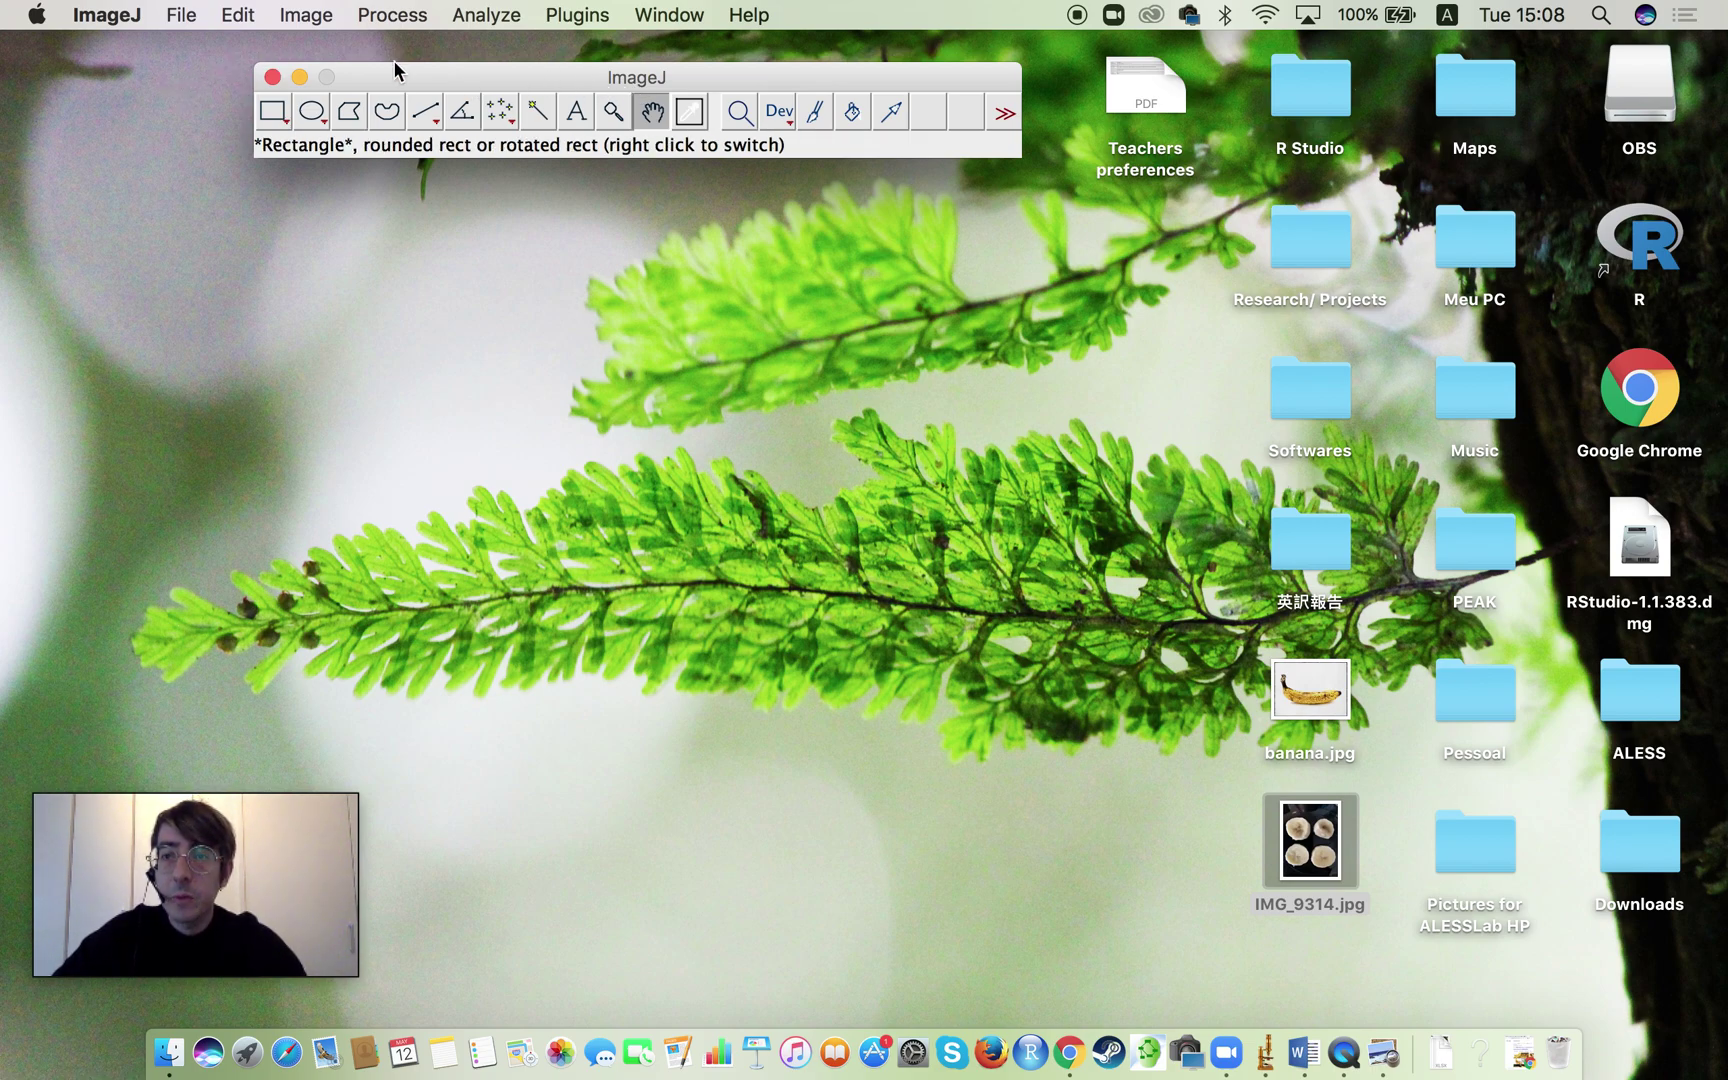
left_click(184, 16)
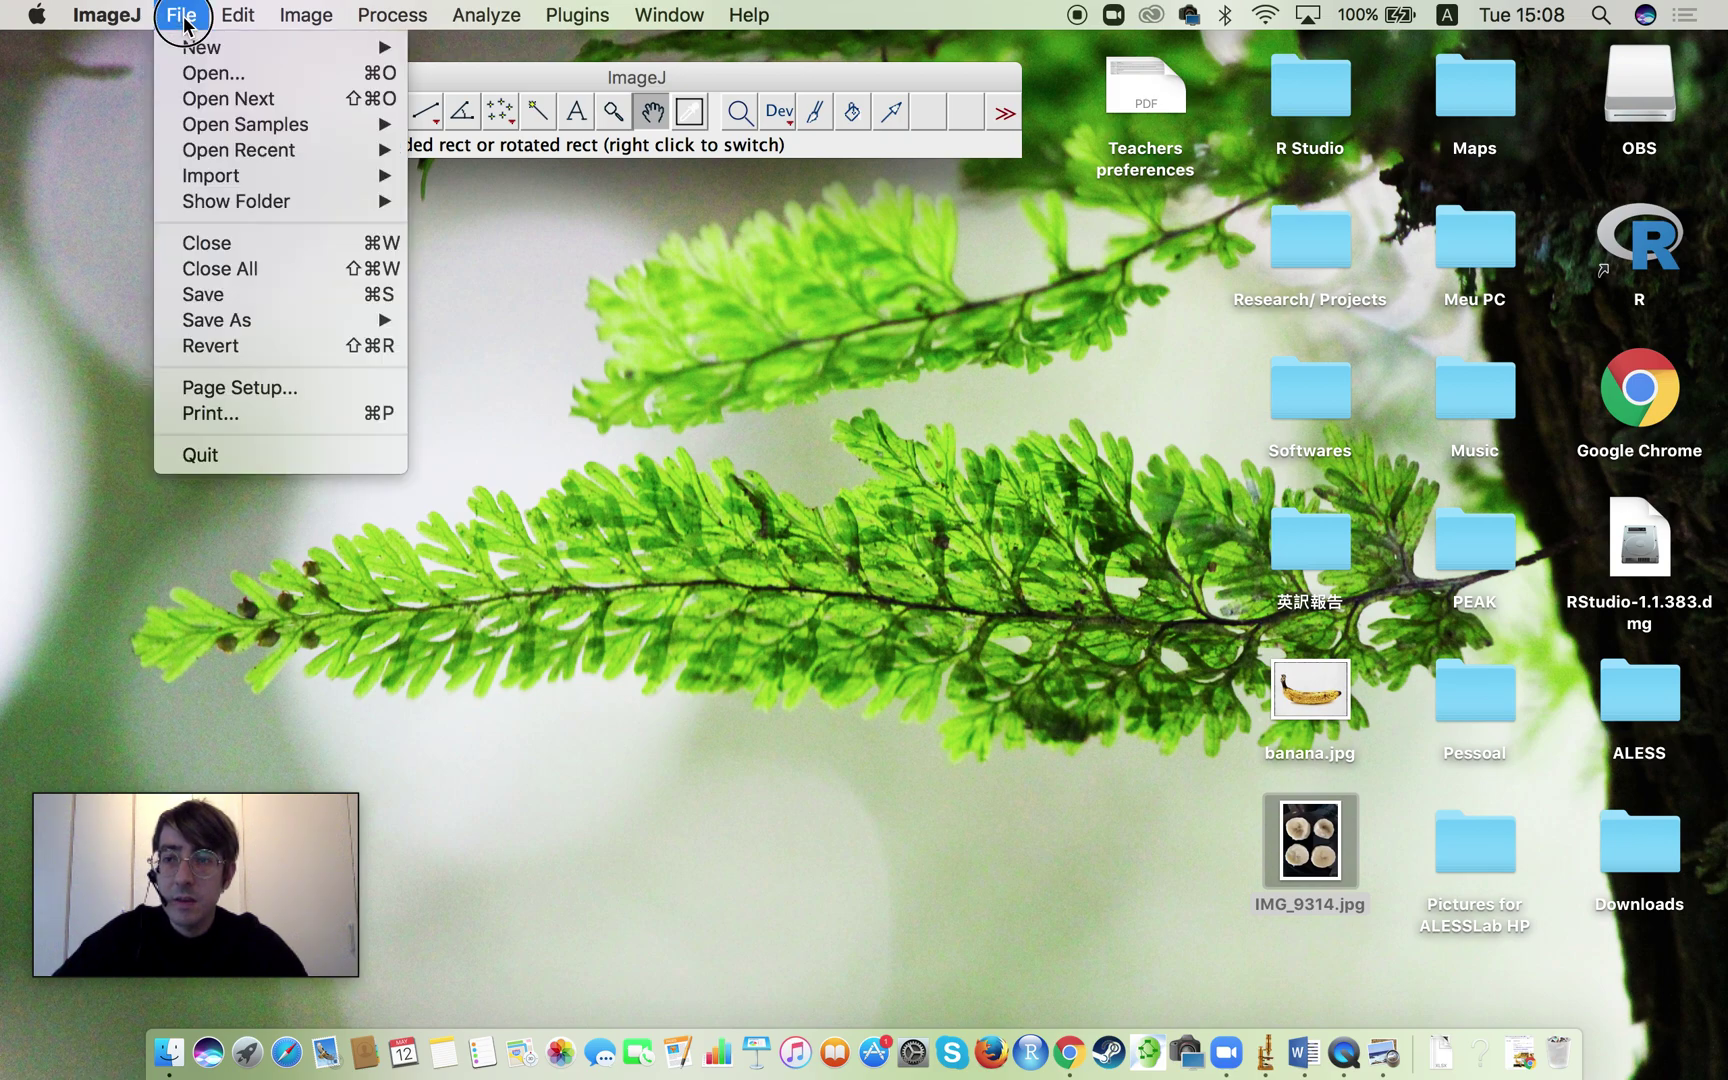
left_click(196, 72)
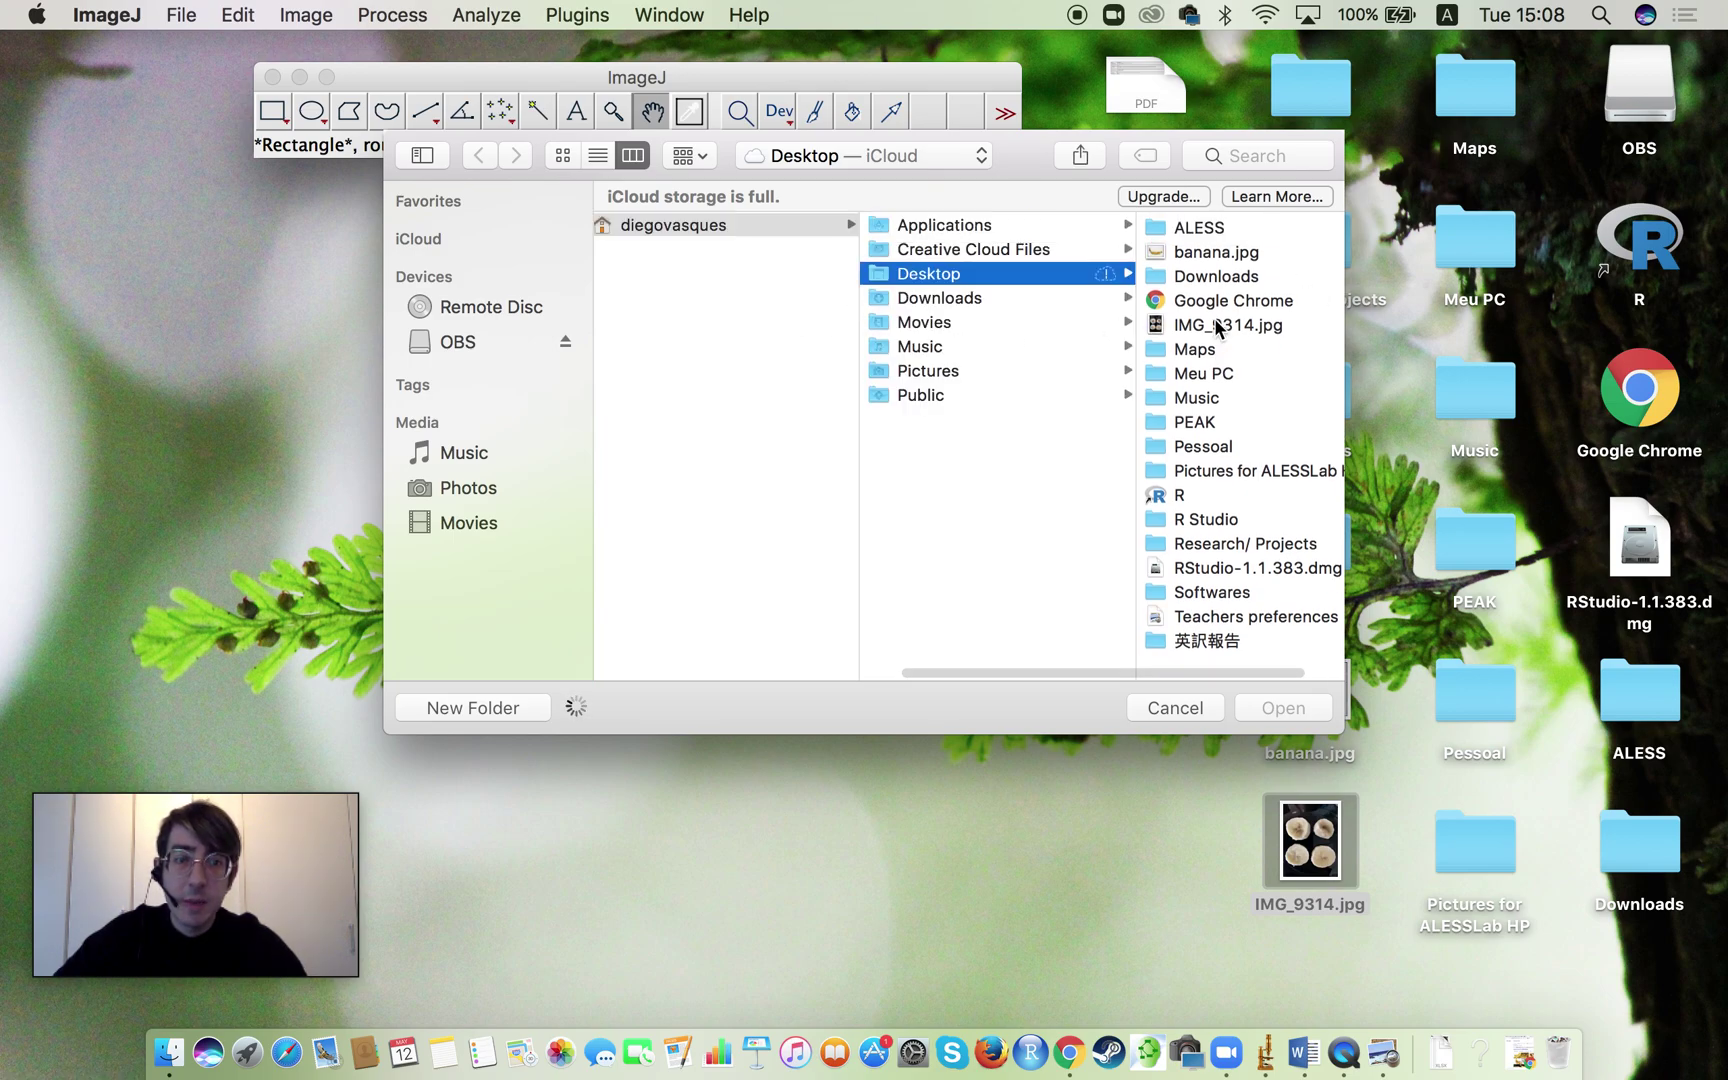
left_click(1220, 252)
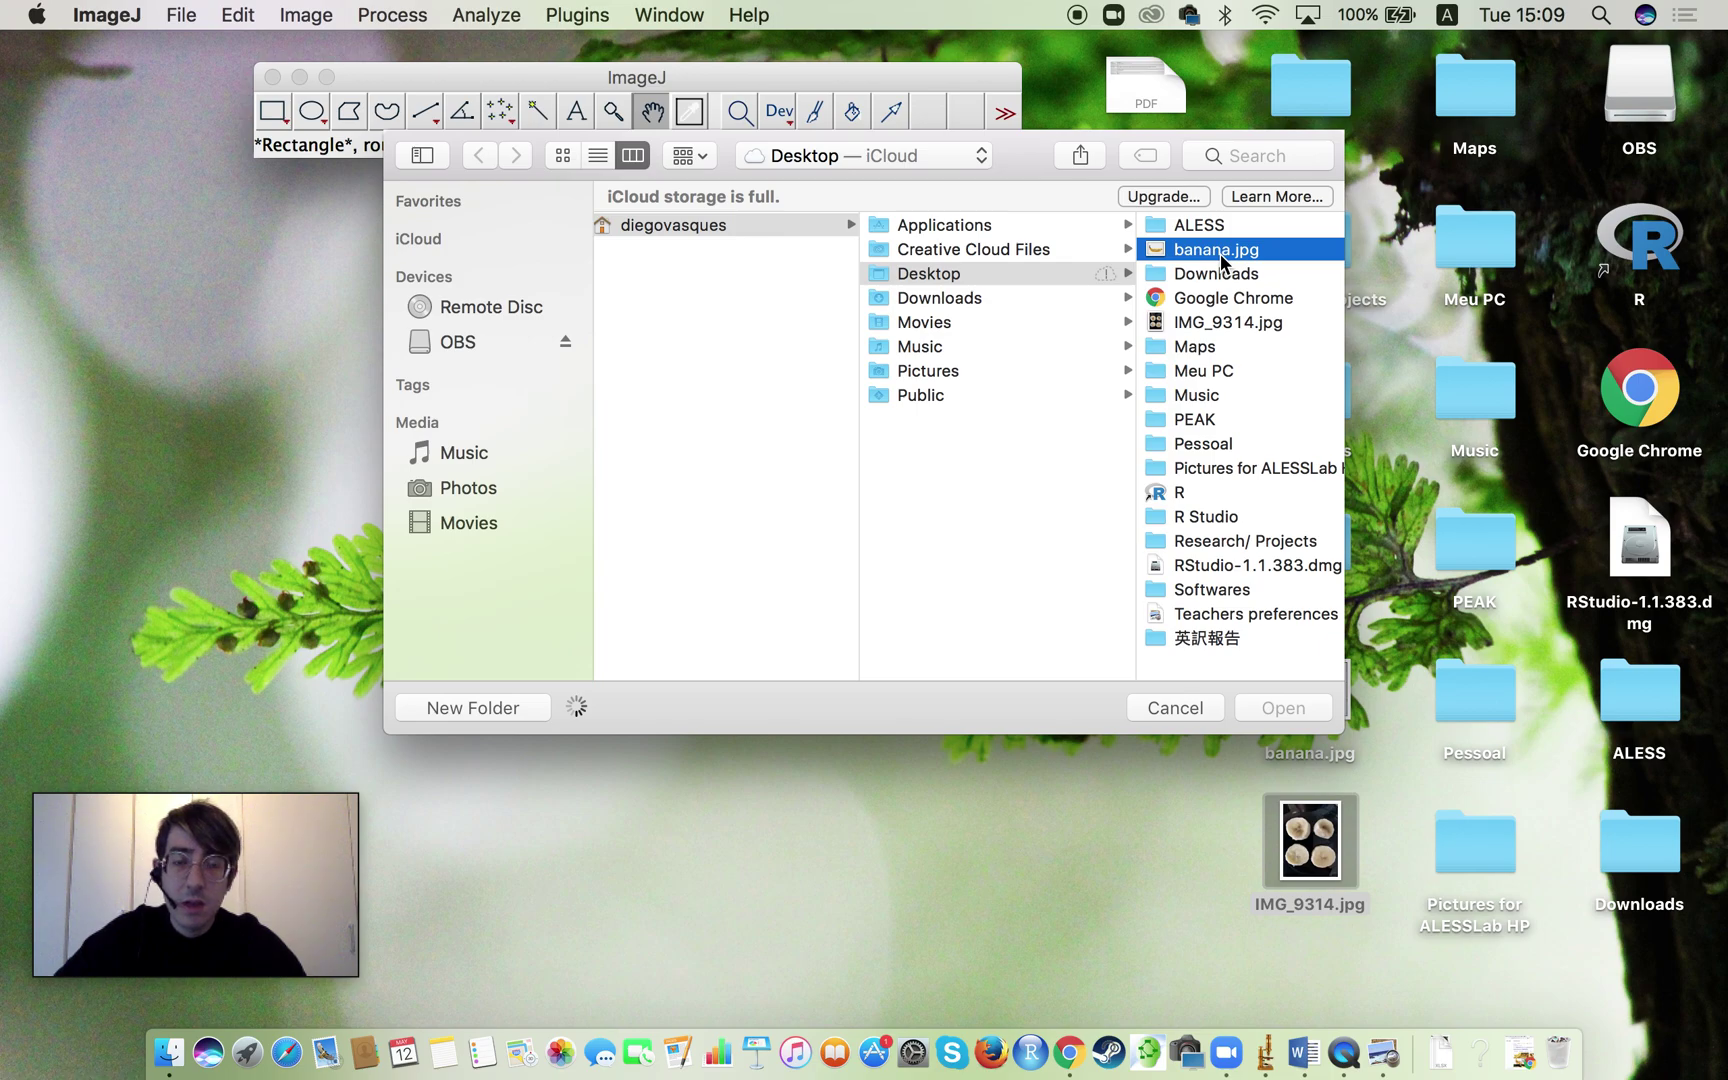
key("Return")
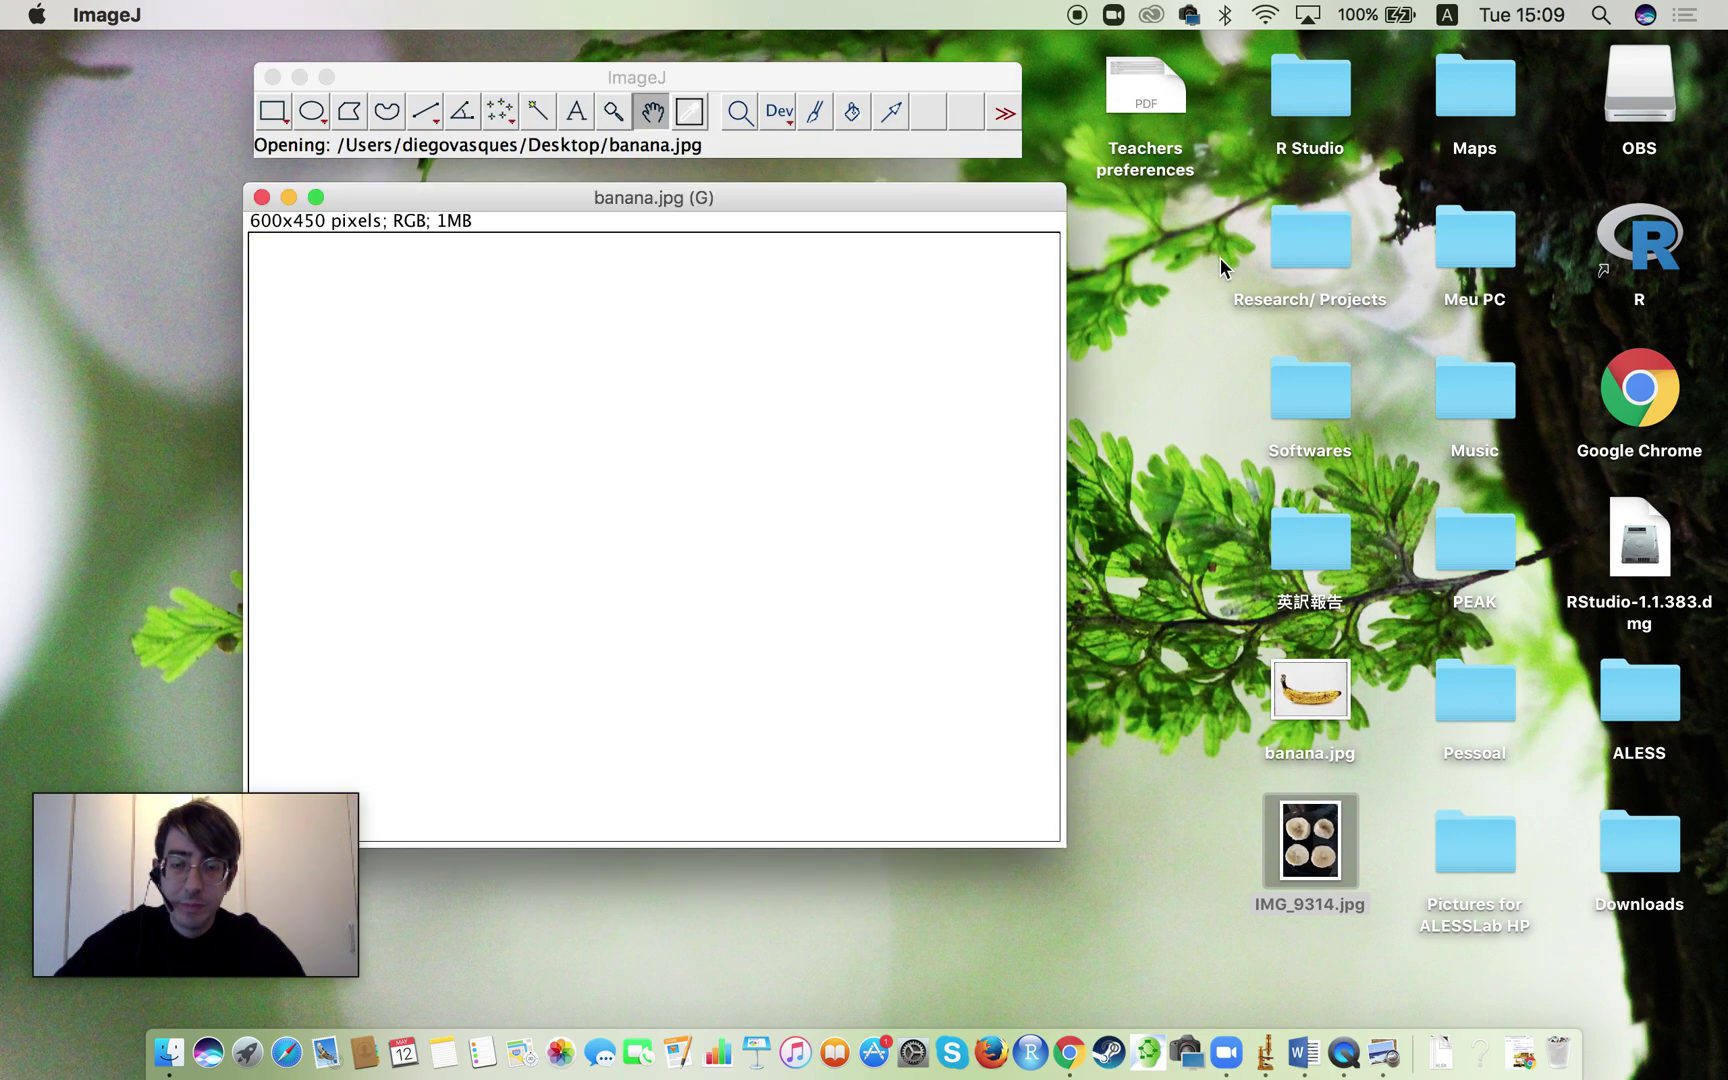
mouse_move(780, 199)
left_mouse_down()
mouse_move(830, 188)
mouse_move(801, 179)
left_mouse_up()
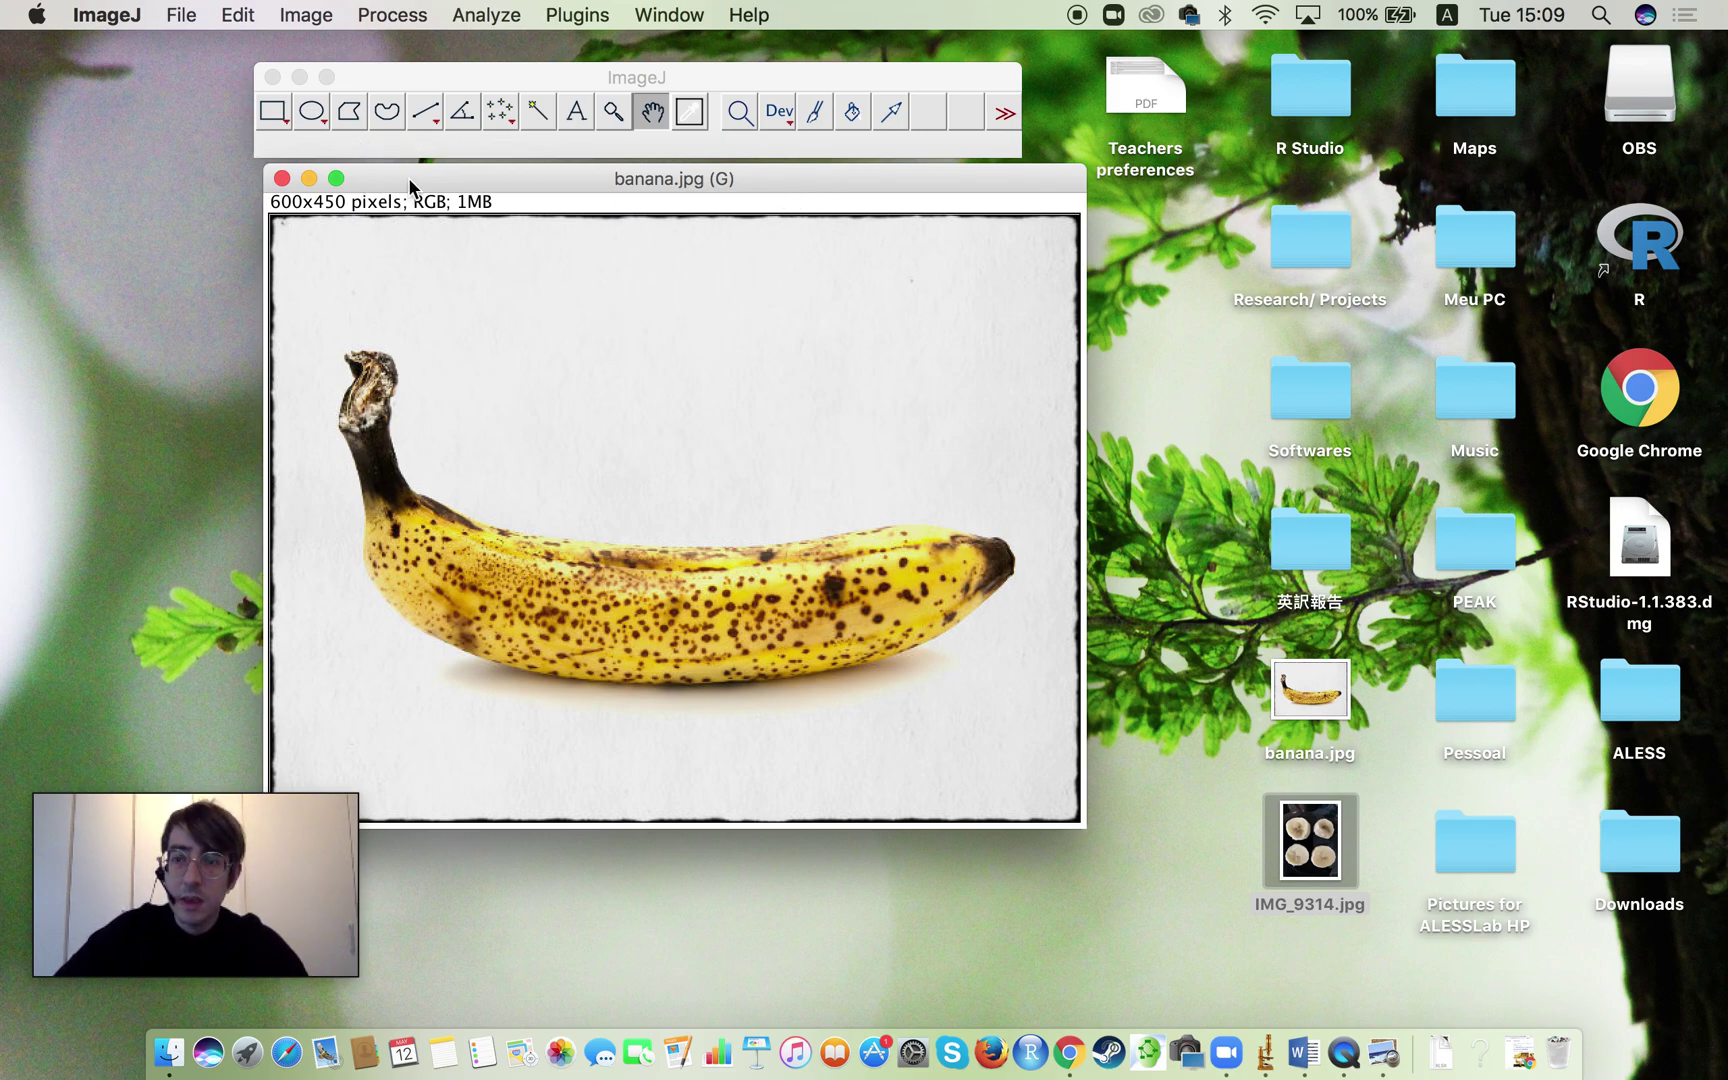
left_click_drag(408, 177, 393, 178)
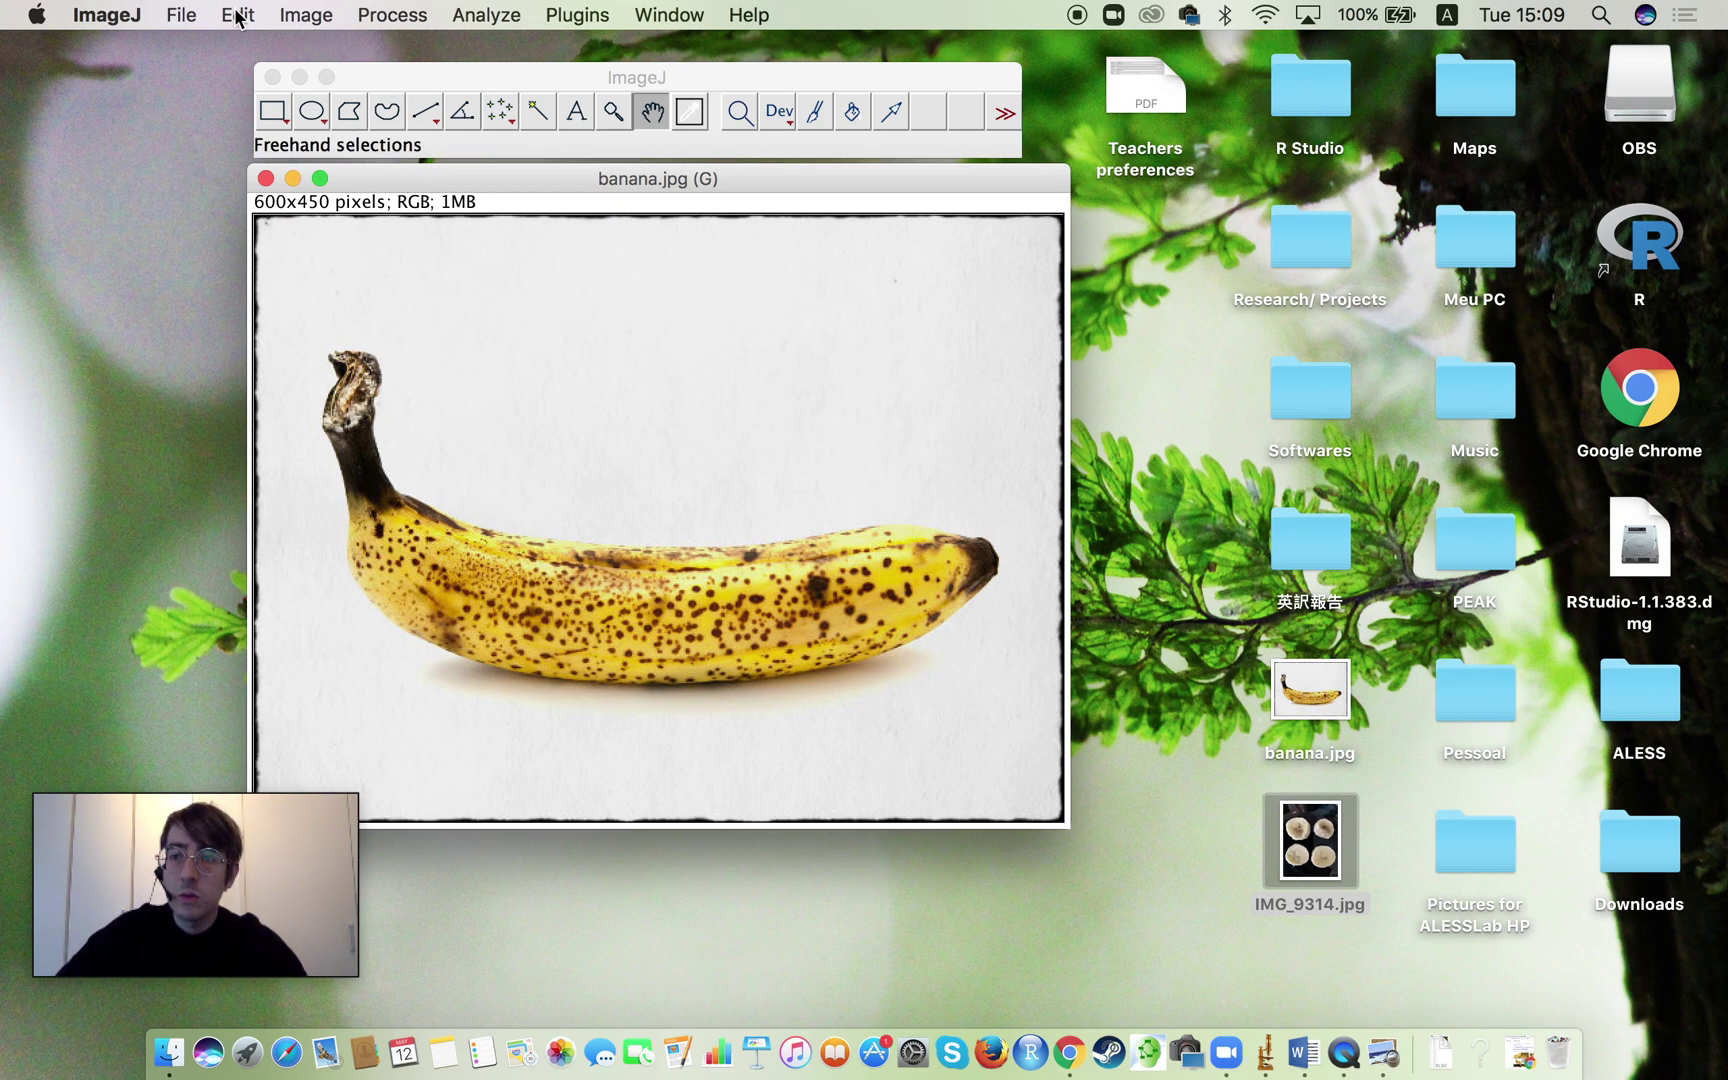
Step: Convert banana.jpg from RGB to 8-bit grayscale with Image > Type > 8-bit
left_click(303, 15)
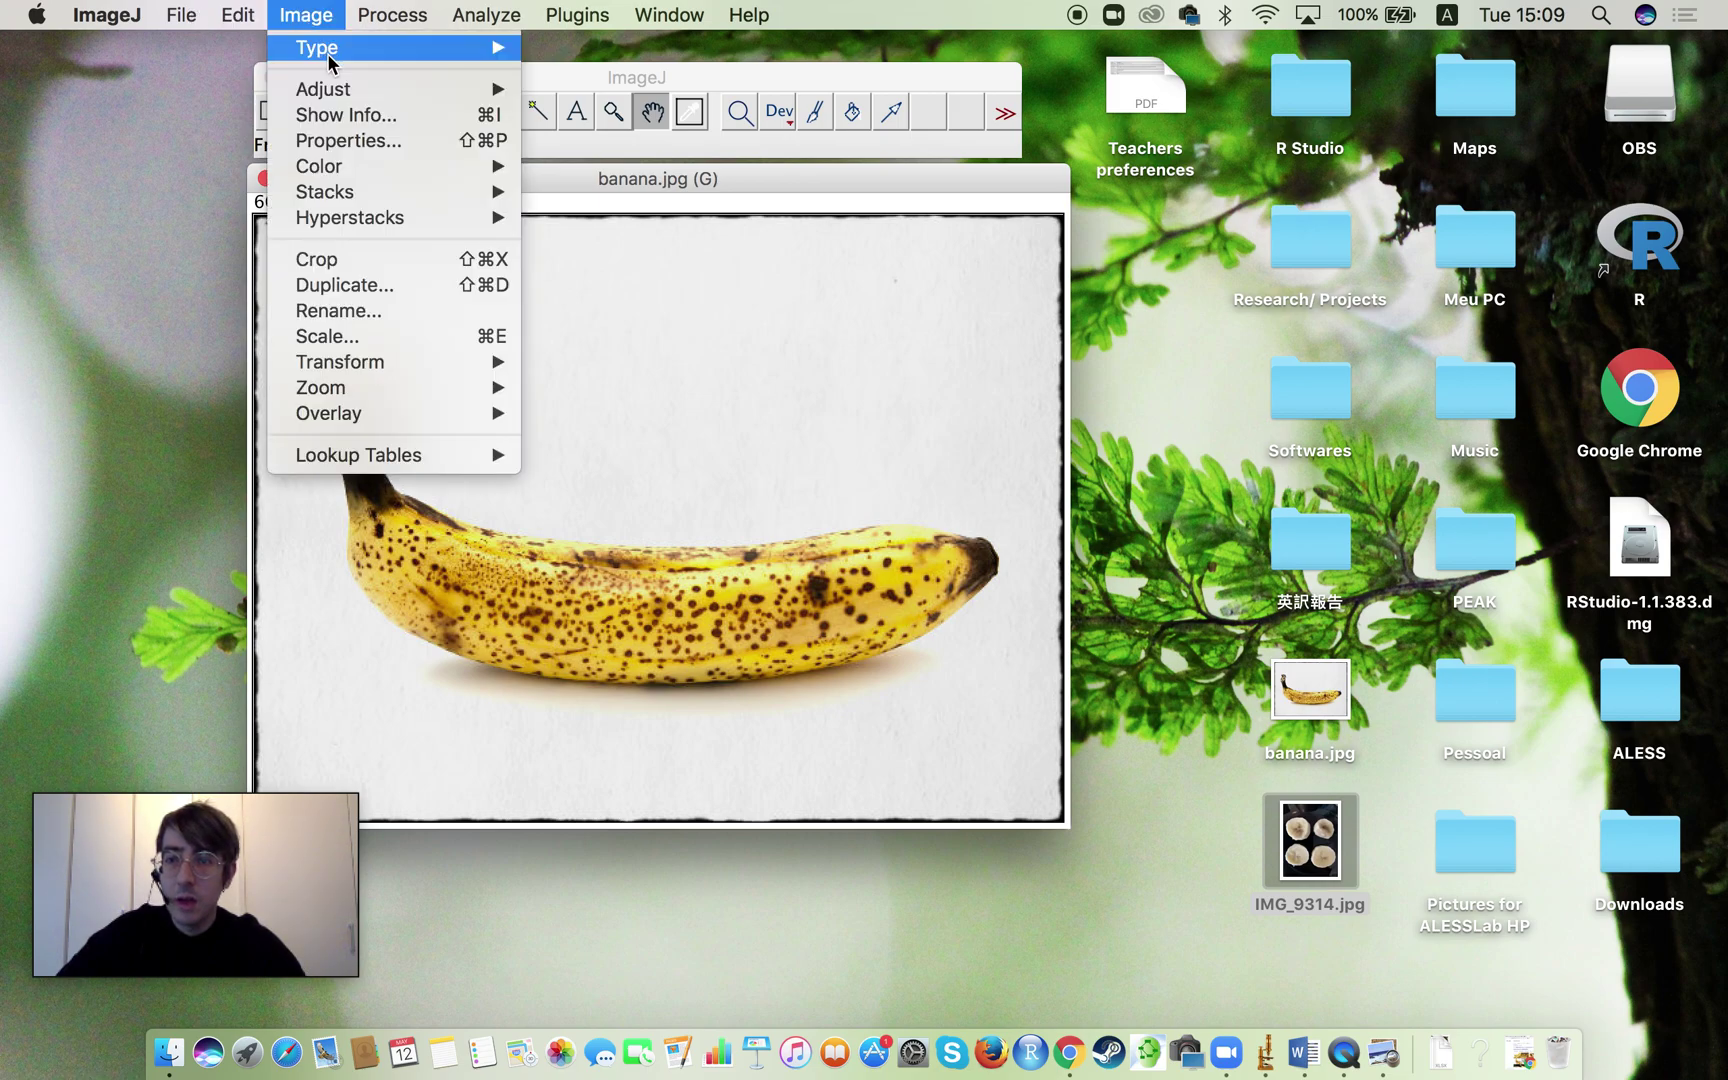
mouse_move(335, 55)
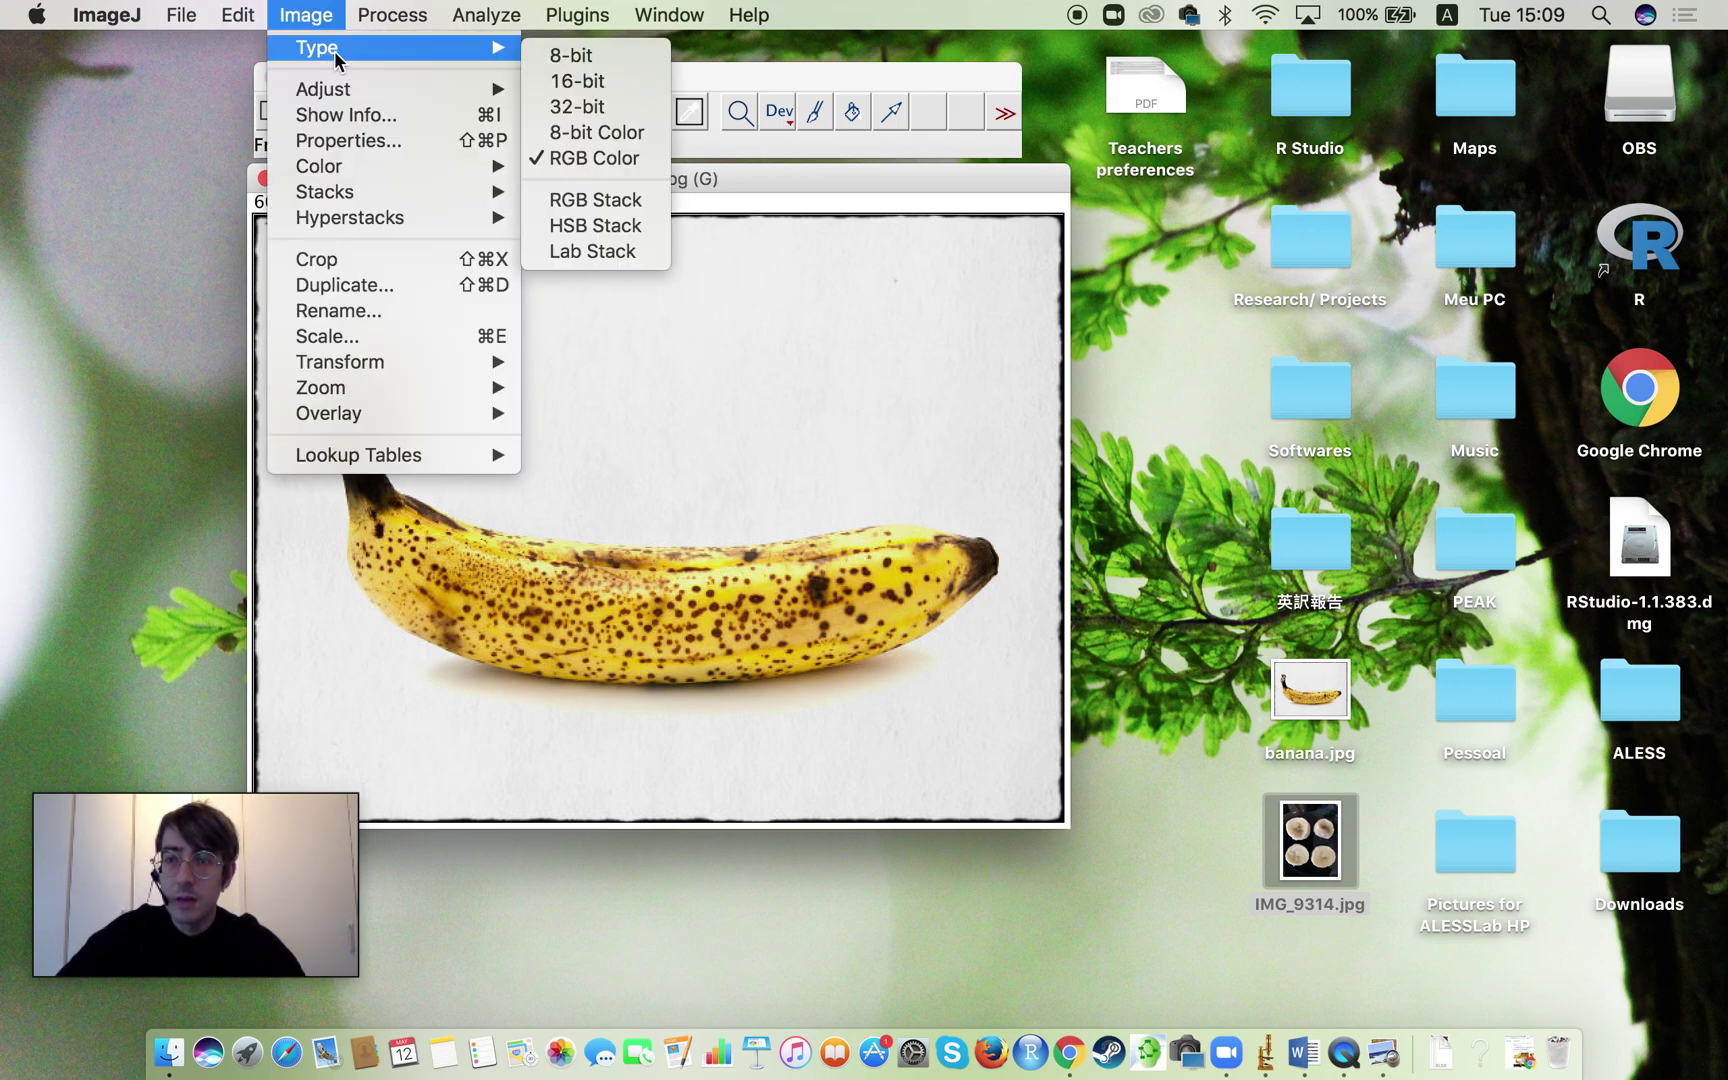
left_click(605, 56)
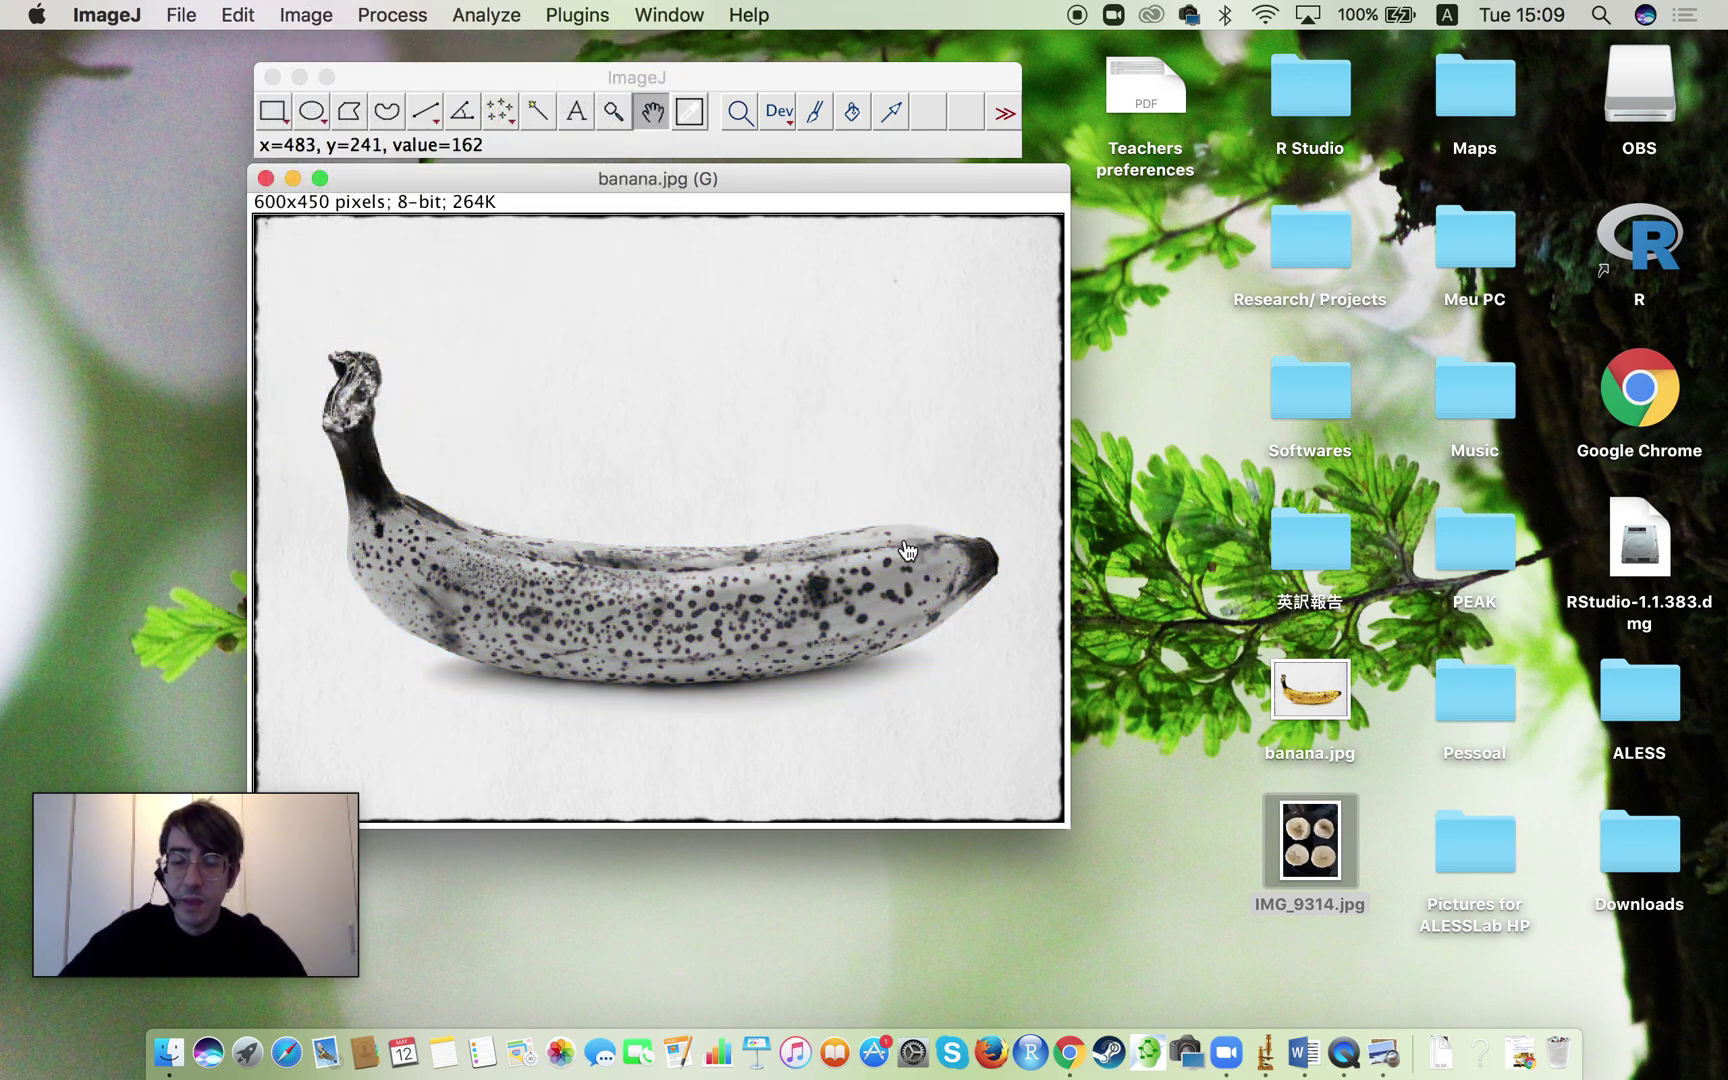
left_click(313, 22)
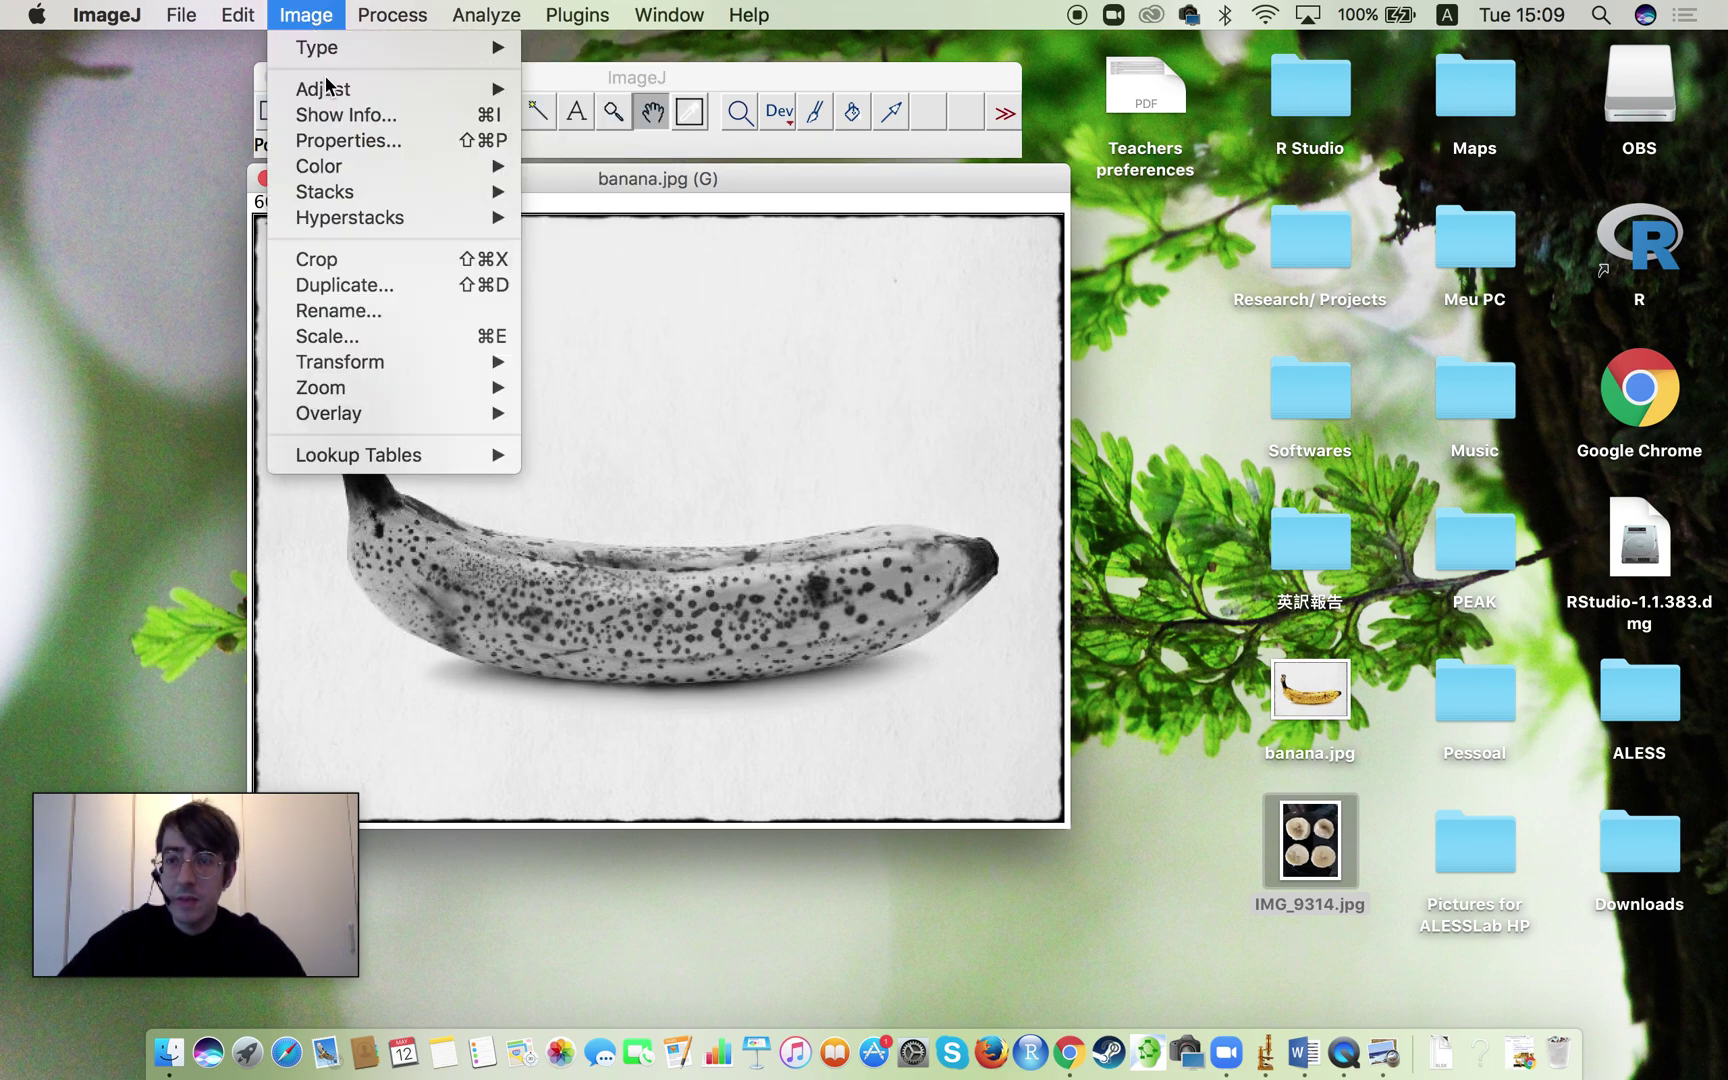
mouse_move(333, 93)
left_click(828, 520)
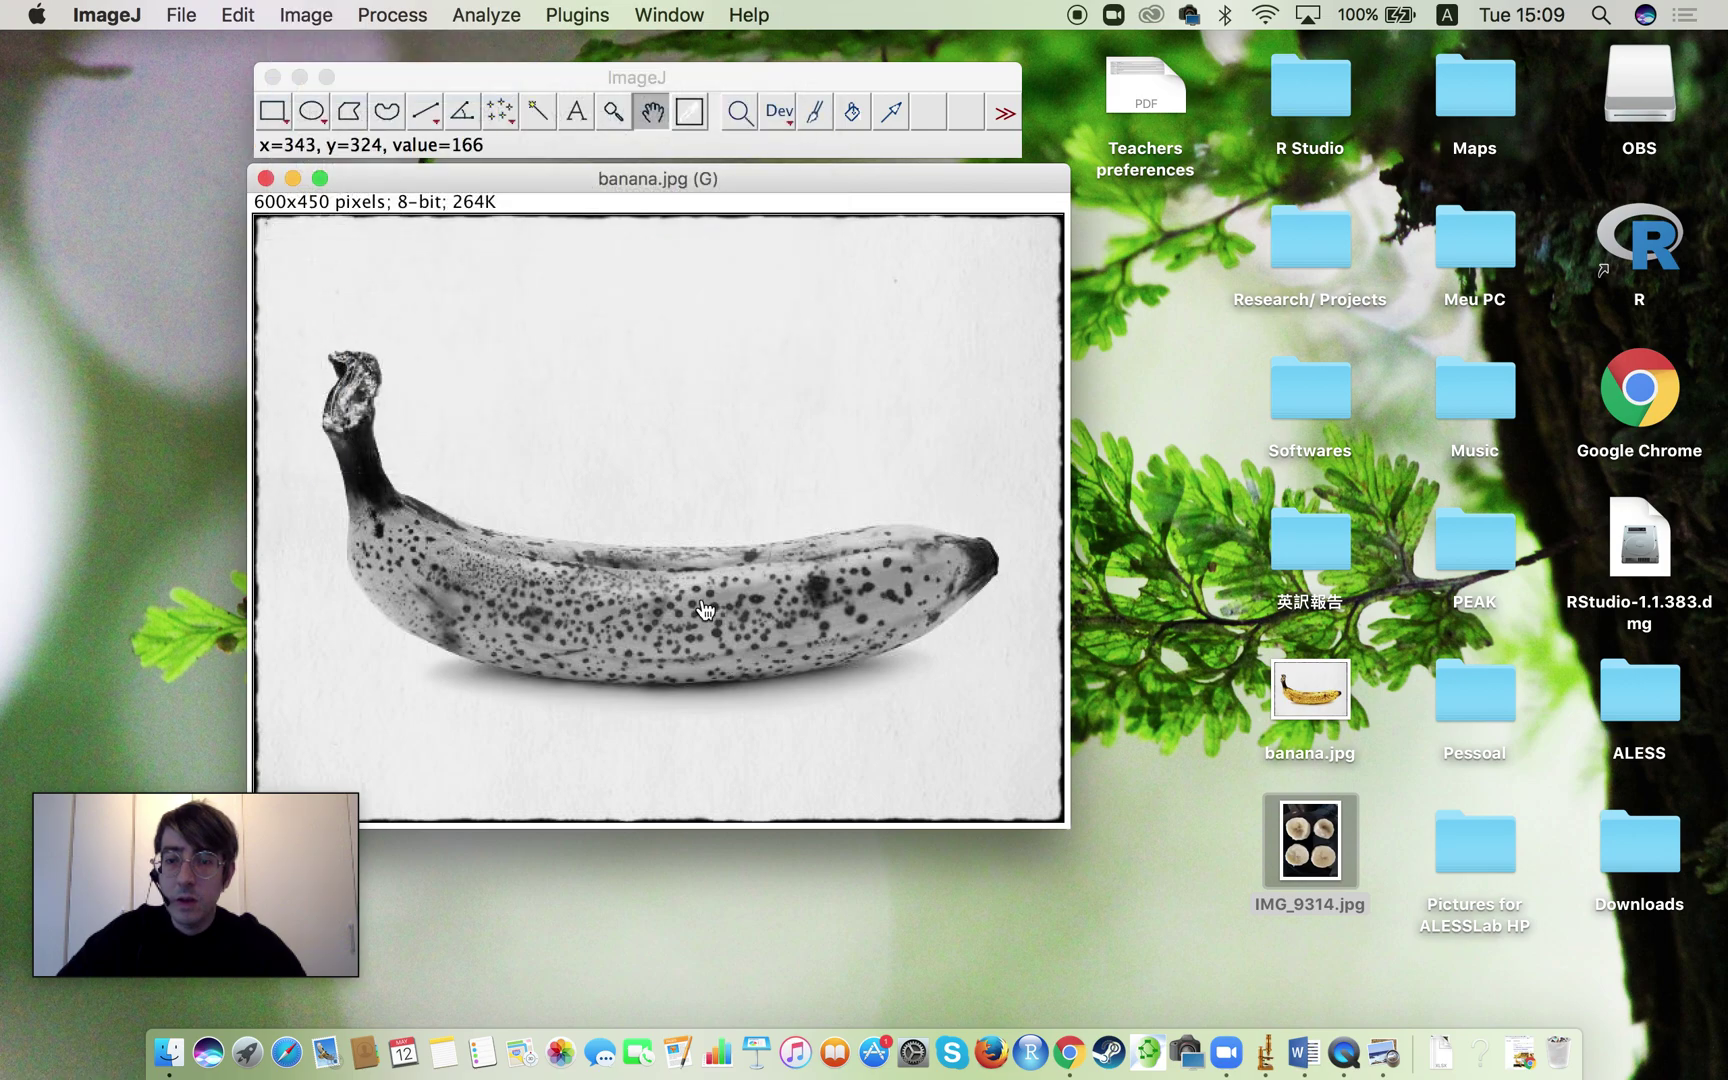
Step: Open Auto Threshold, look through its methods and options, then cancel without applying
left_click(316, 18)
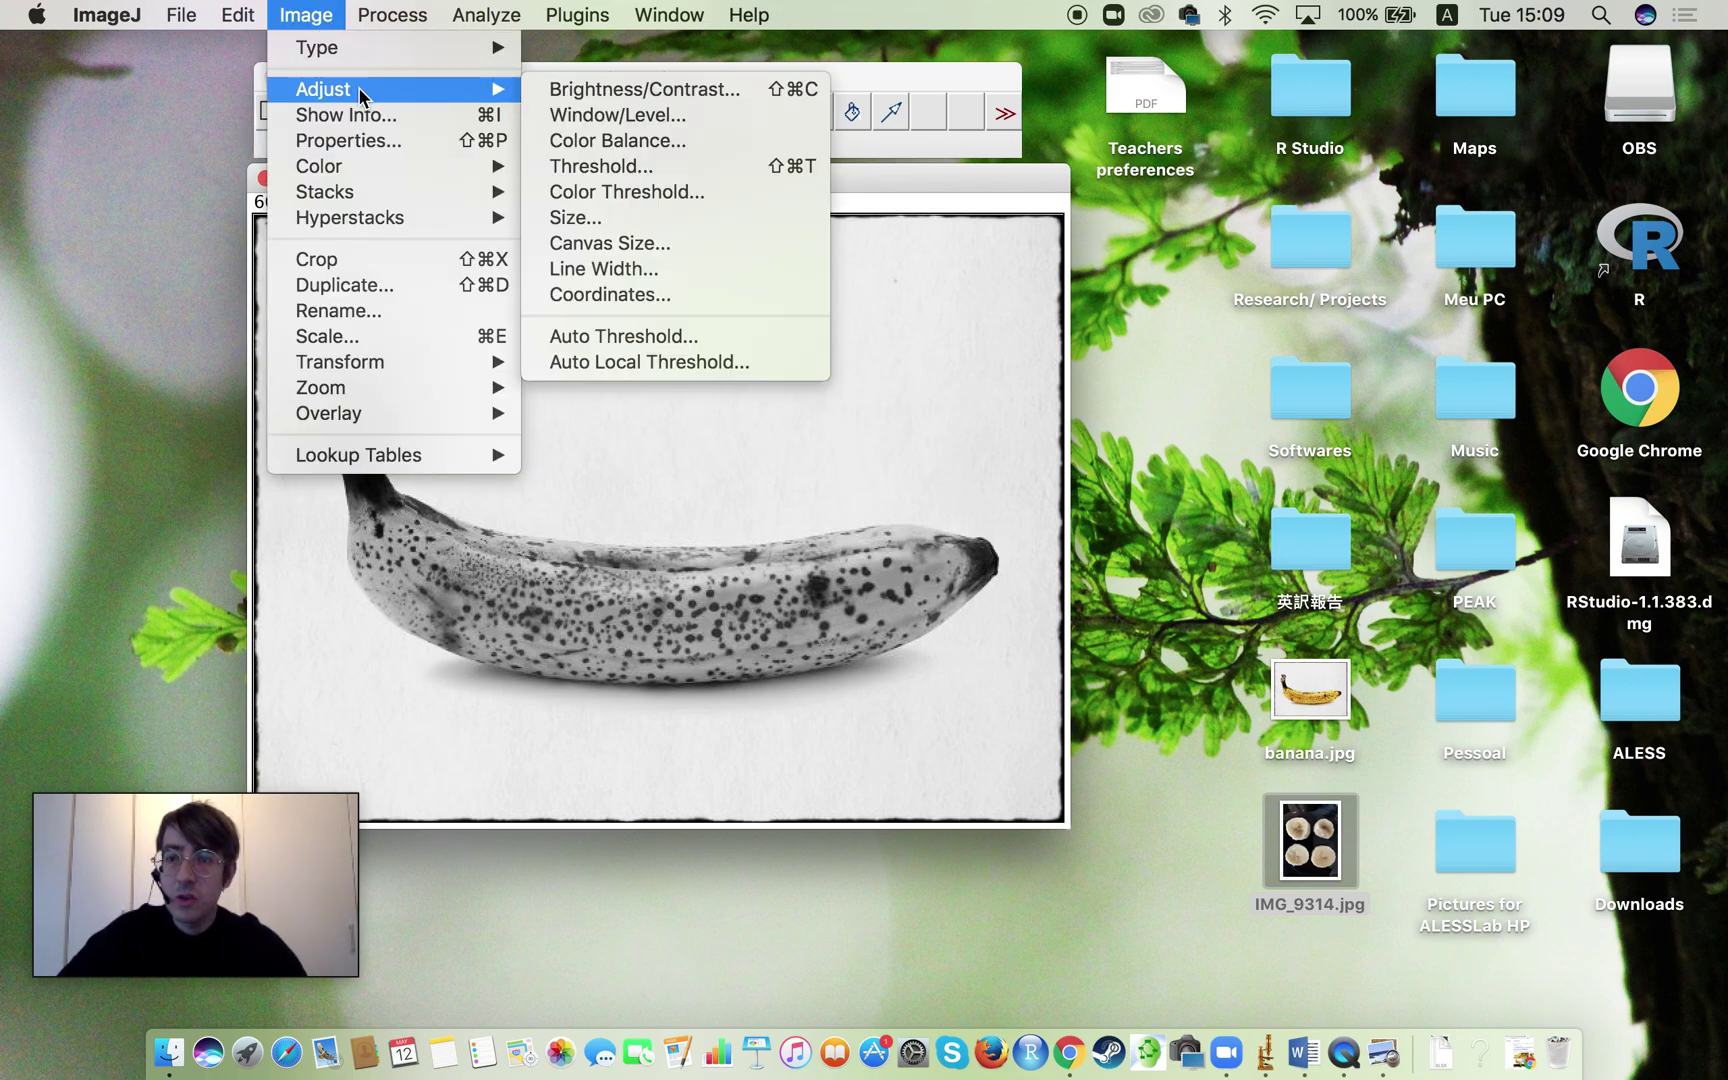
mouse_move(495, 89)
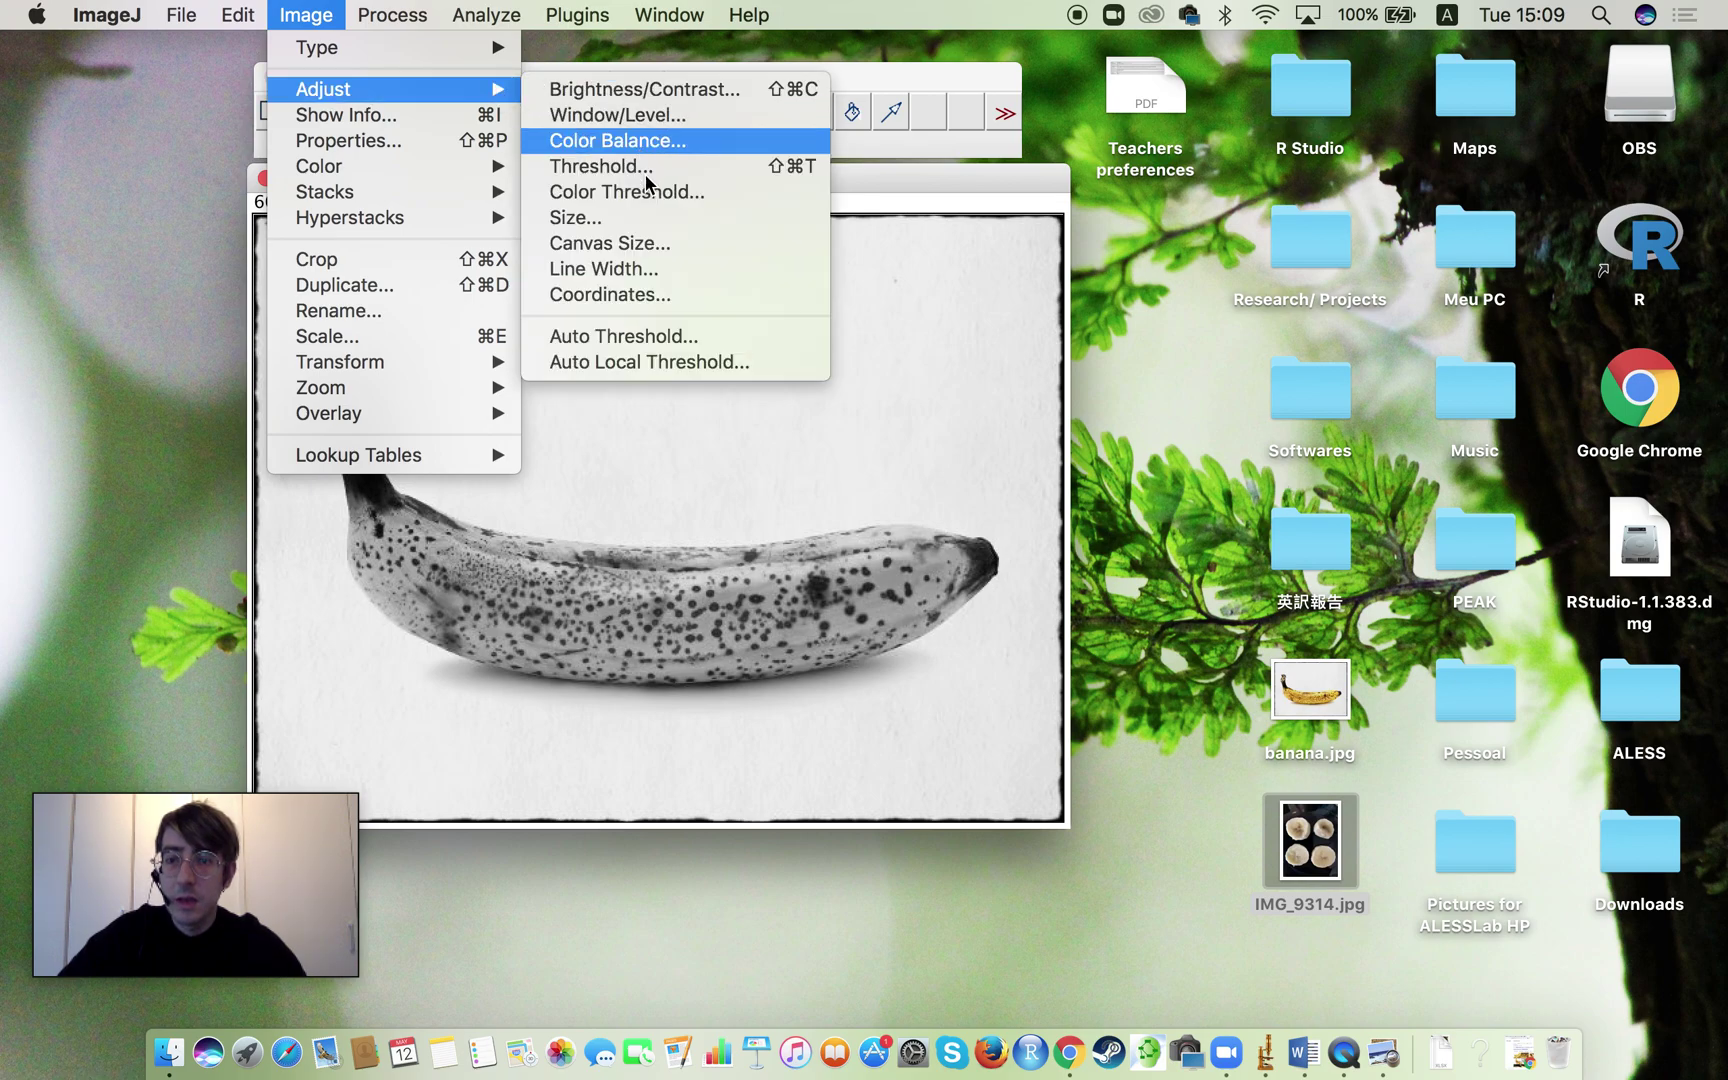
left_click(730, 344)
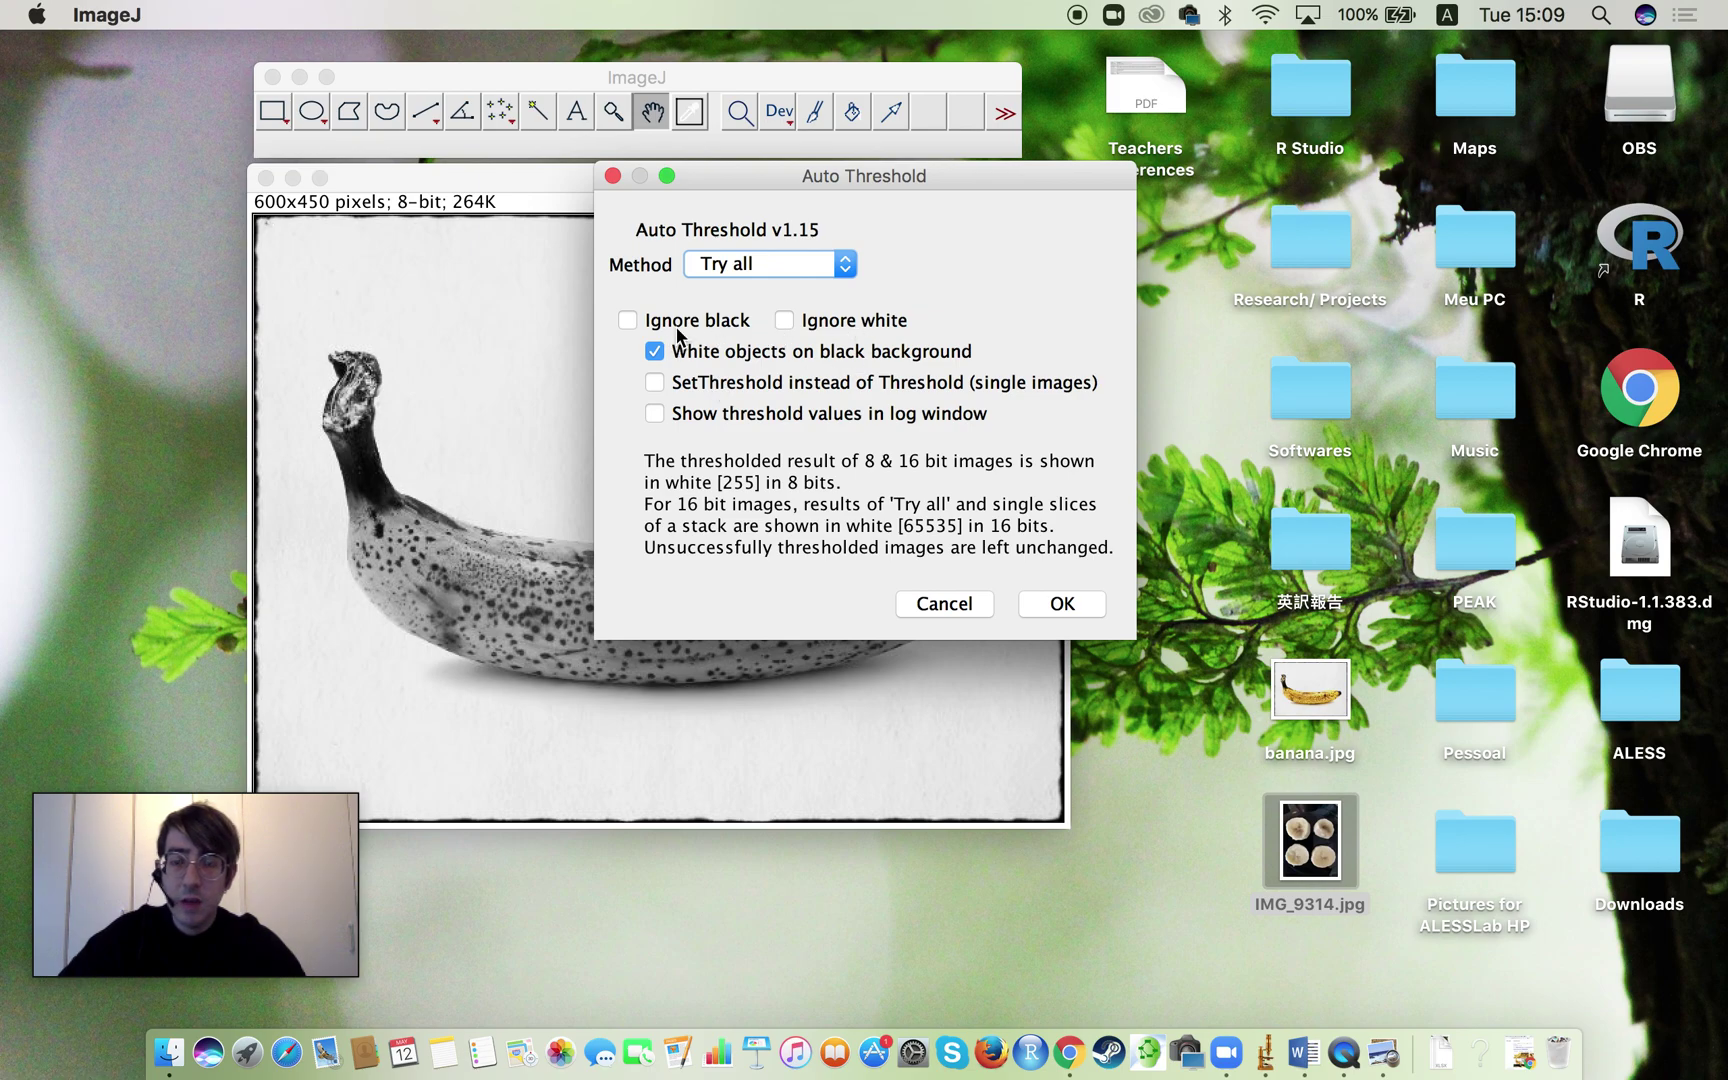
left_click(819, 263)
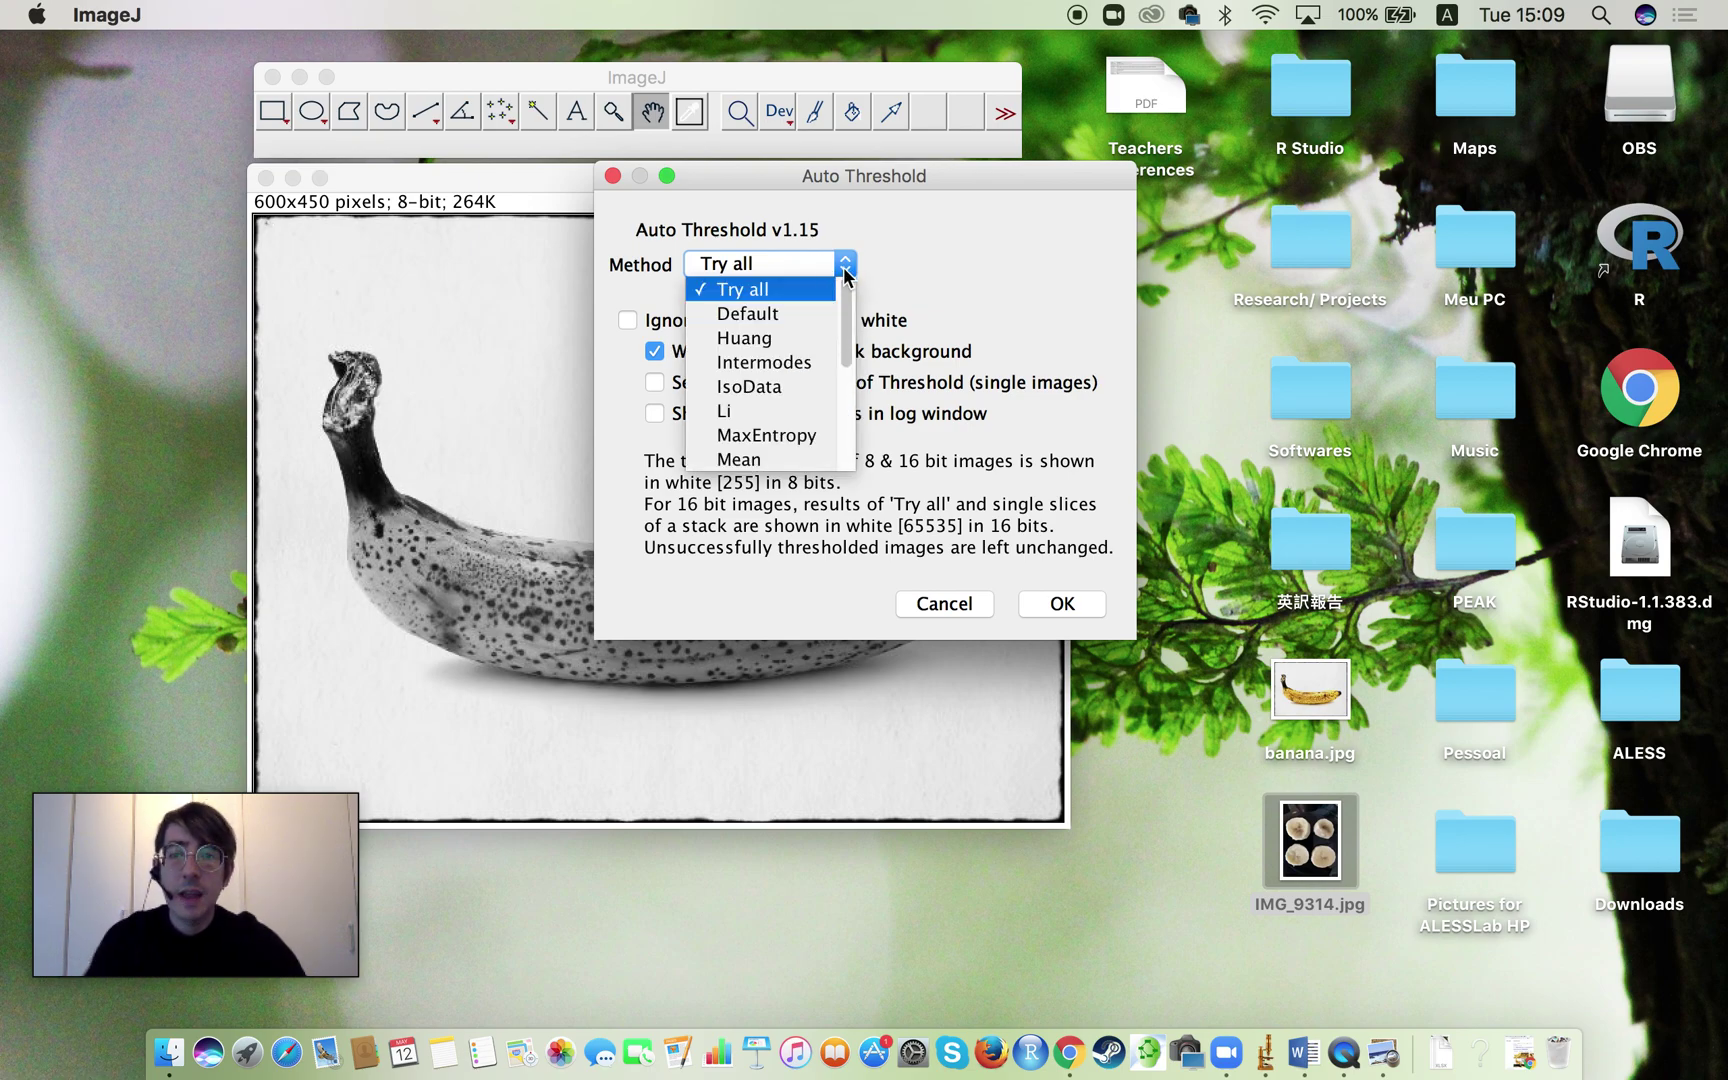
mouse_move(846, 308)
left_mouse_down()
mouse_move(848, 400)
mouse_move(824, 292)
left_mouse_up()
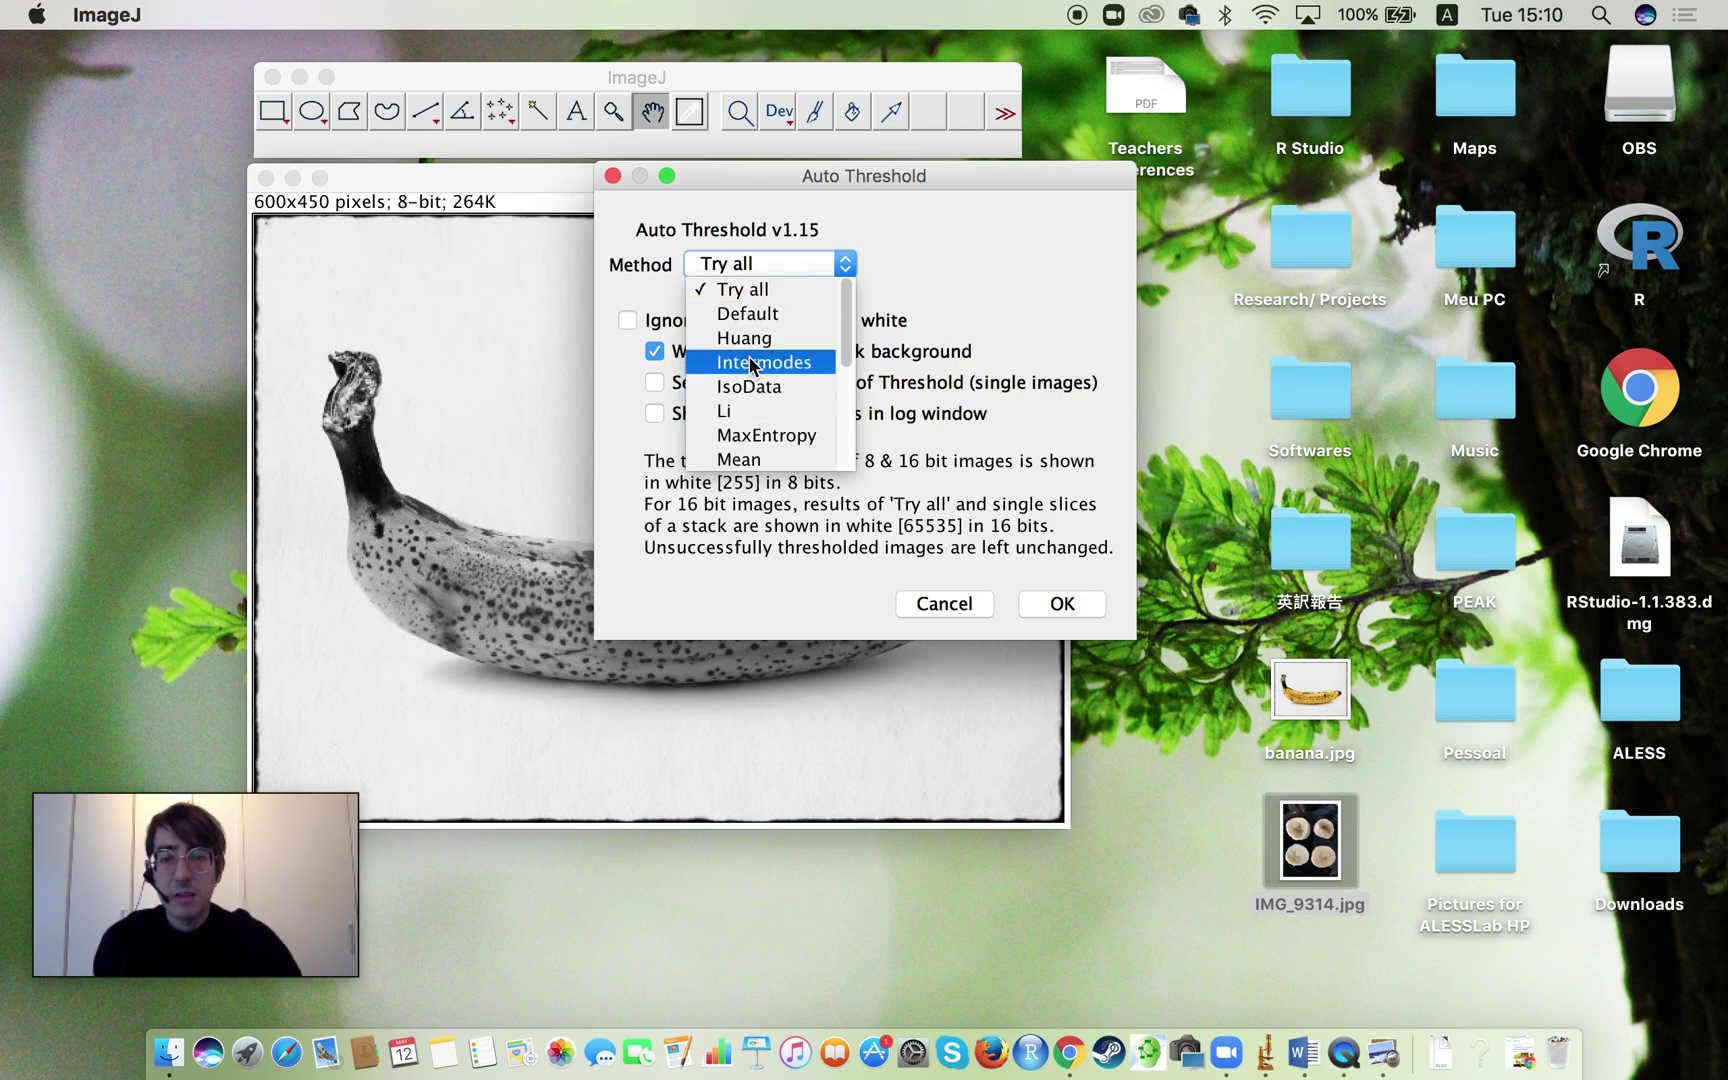
left_click(957, 380)
left_click(656, 351)
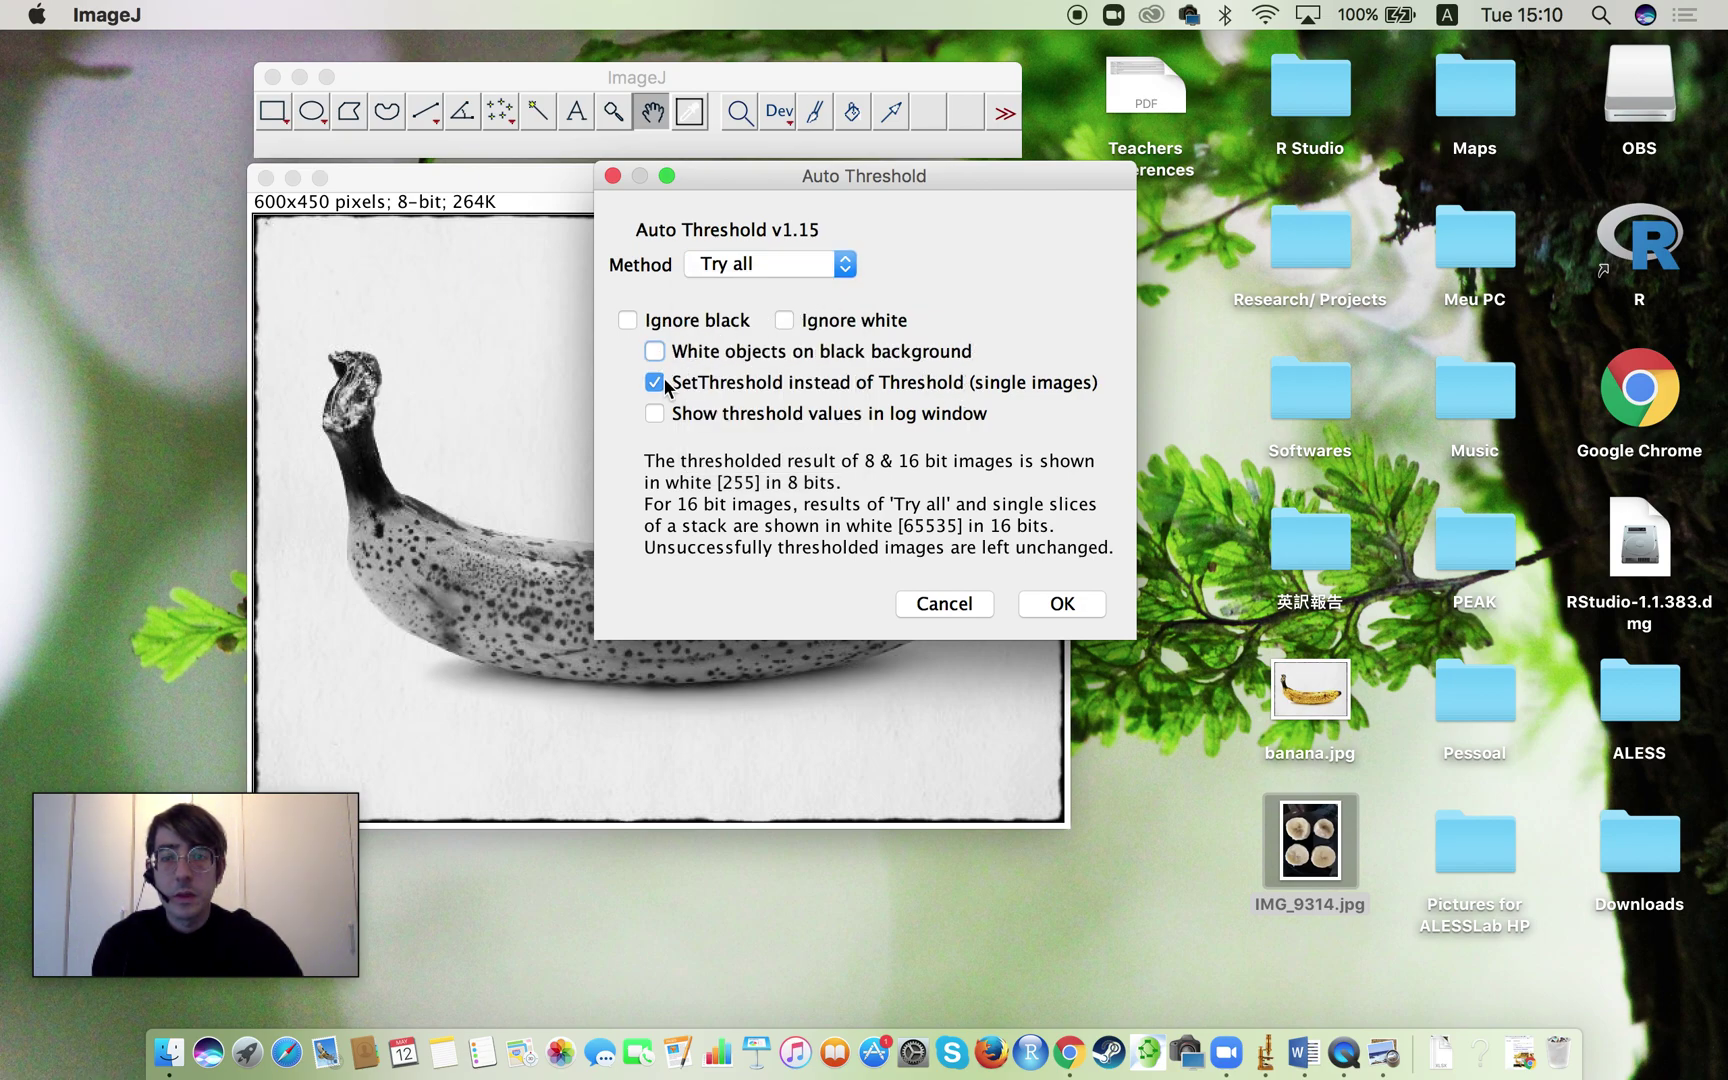
left_click(655, 383)
left_click(656, 351)
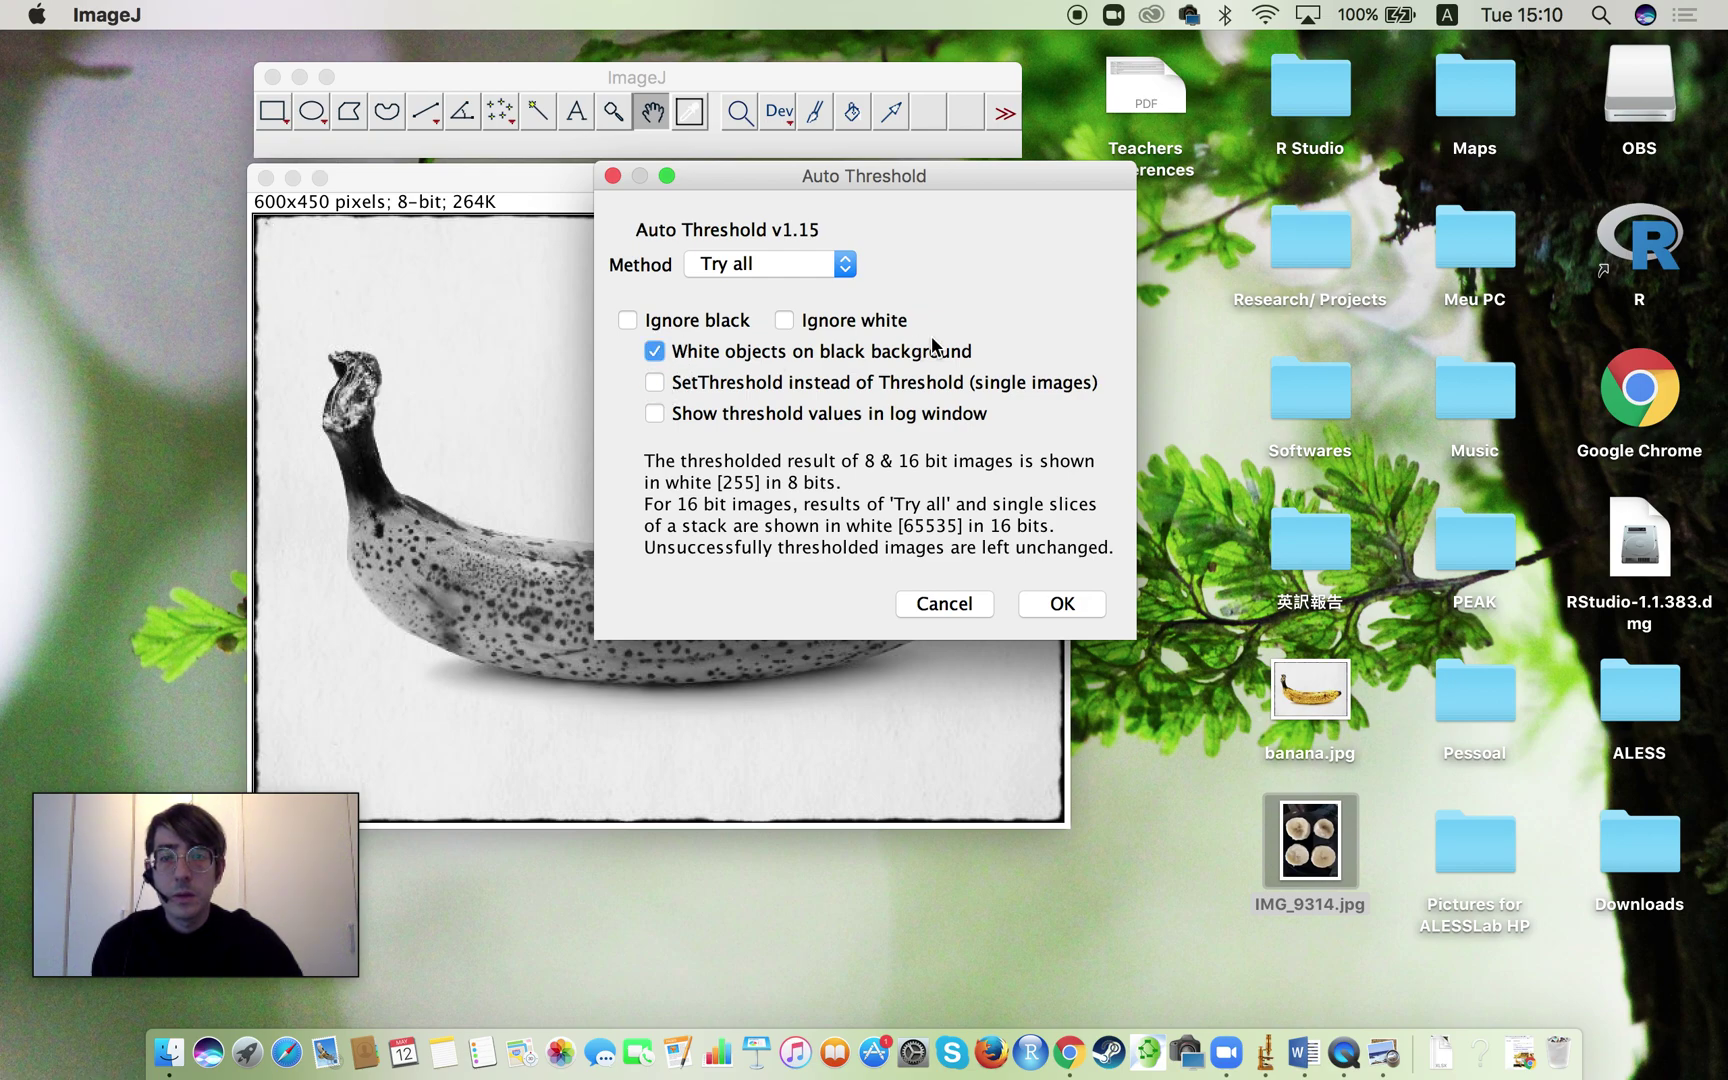
left_click(968, 603)
Step: Run Auto Threshold with Method 'Try all' to get a montage of 16 methods
left_click(486, 14)
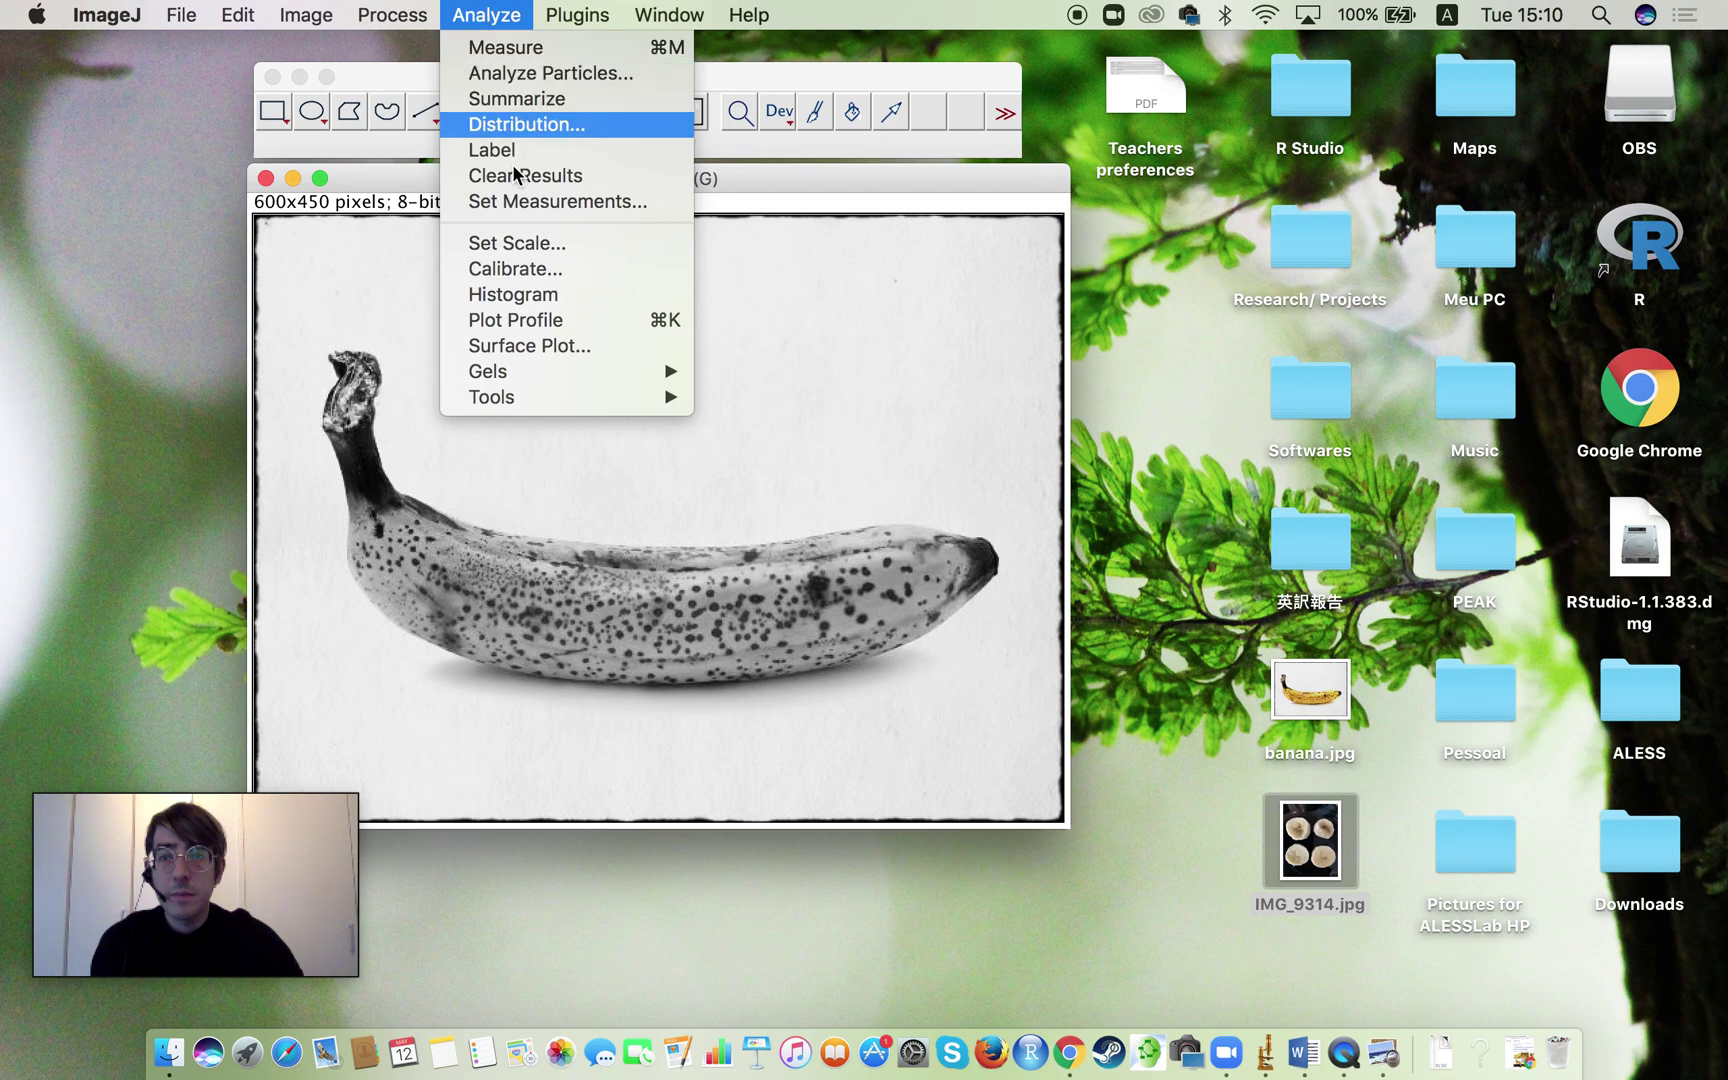
left_click(305, 14)
mouse_move(333, 162)
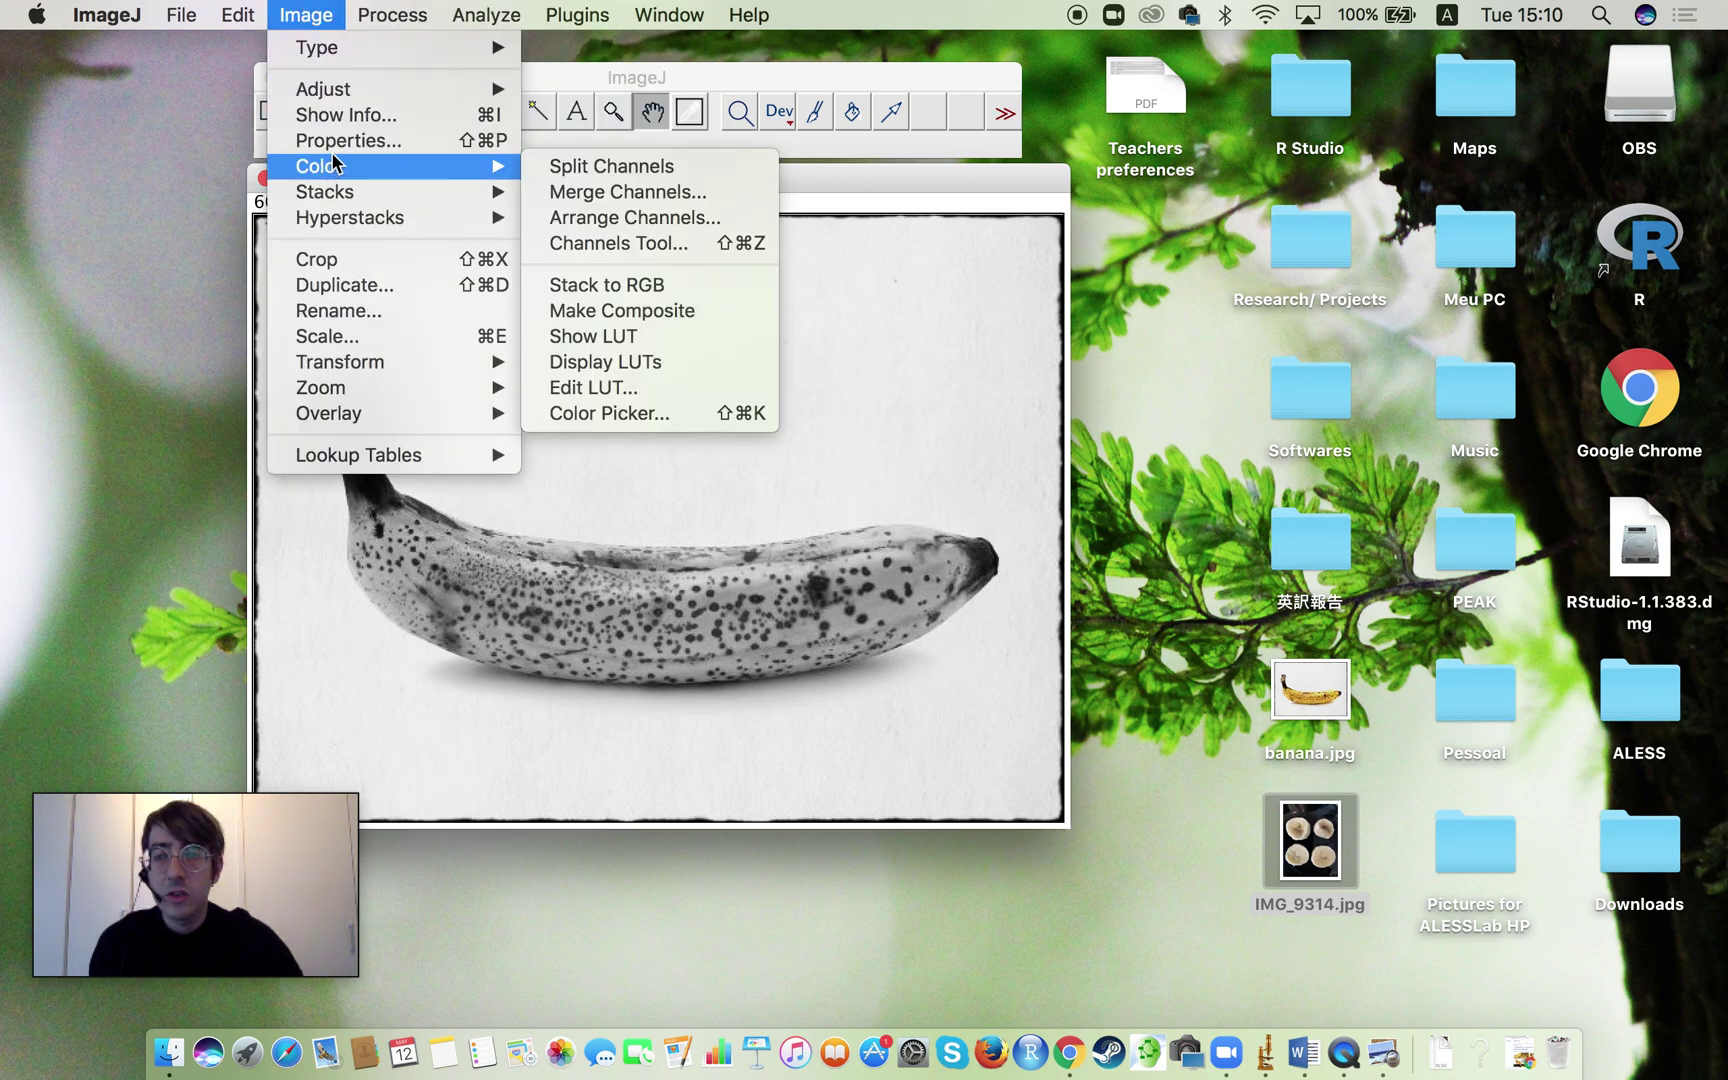
mouse_move(375, 92)
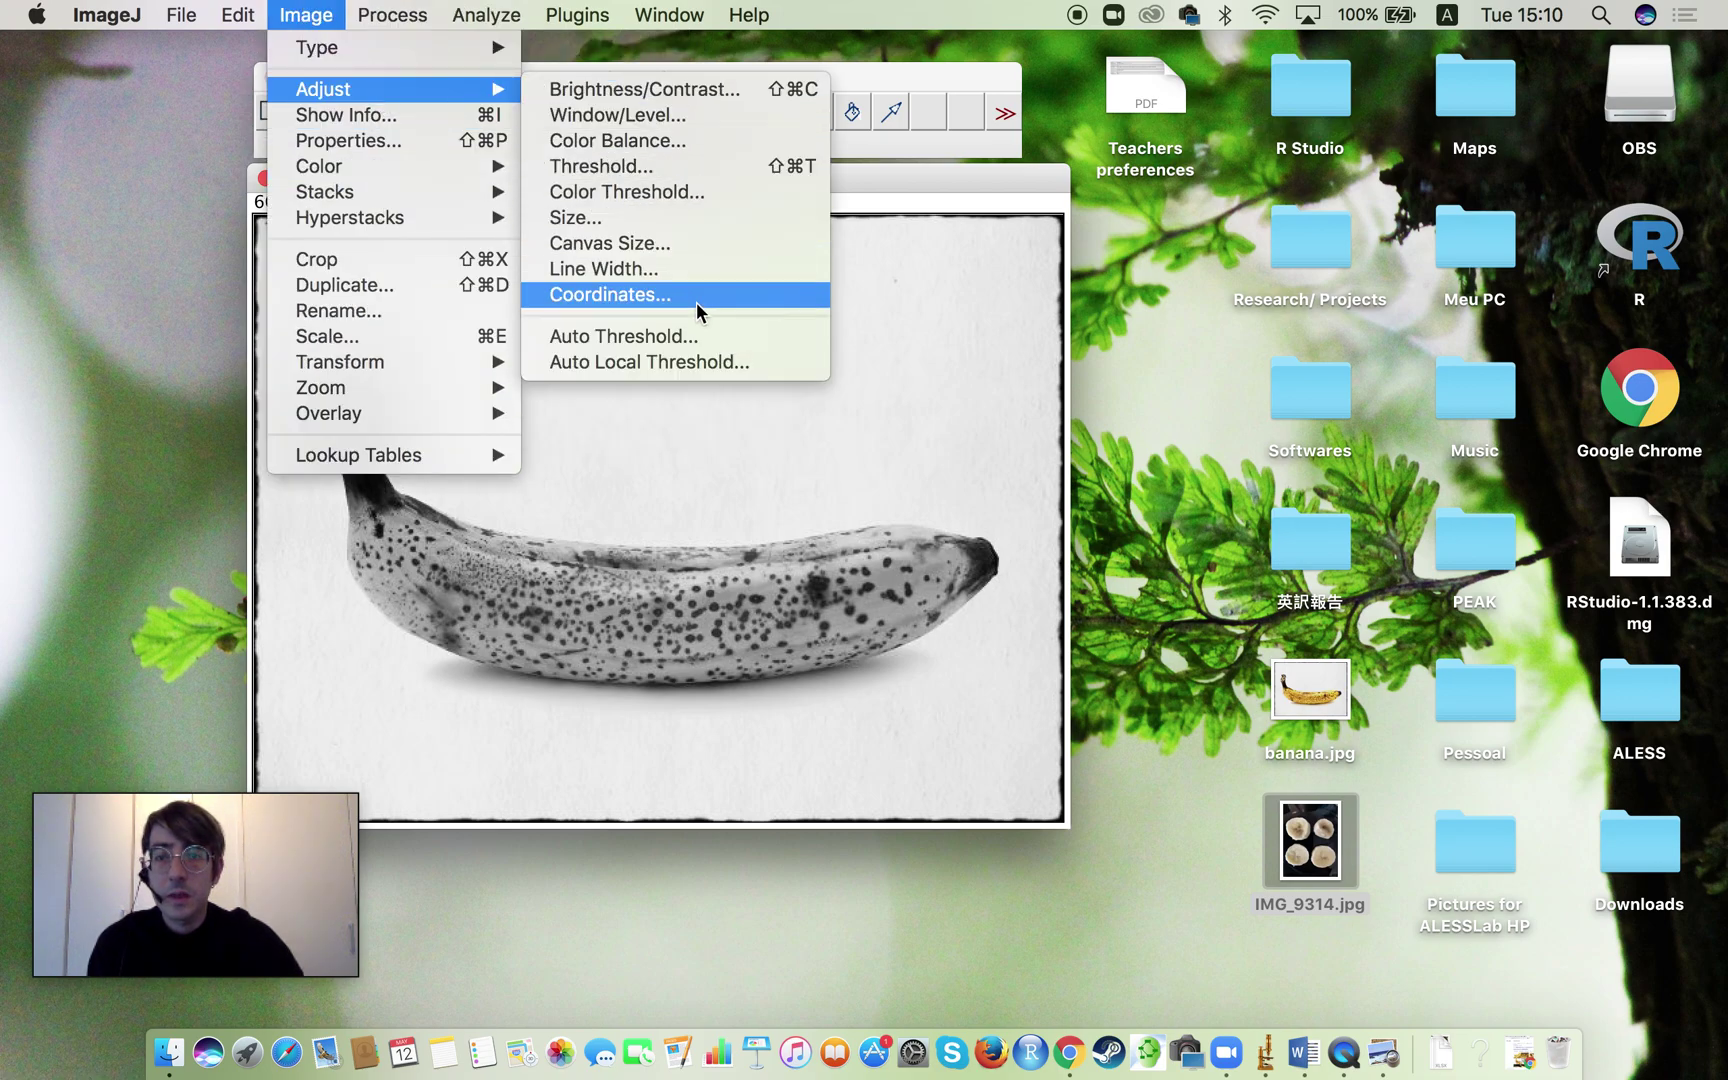
left_click(694, 336)
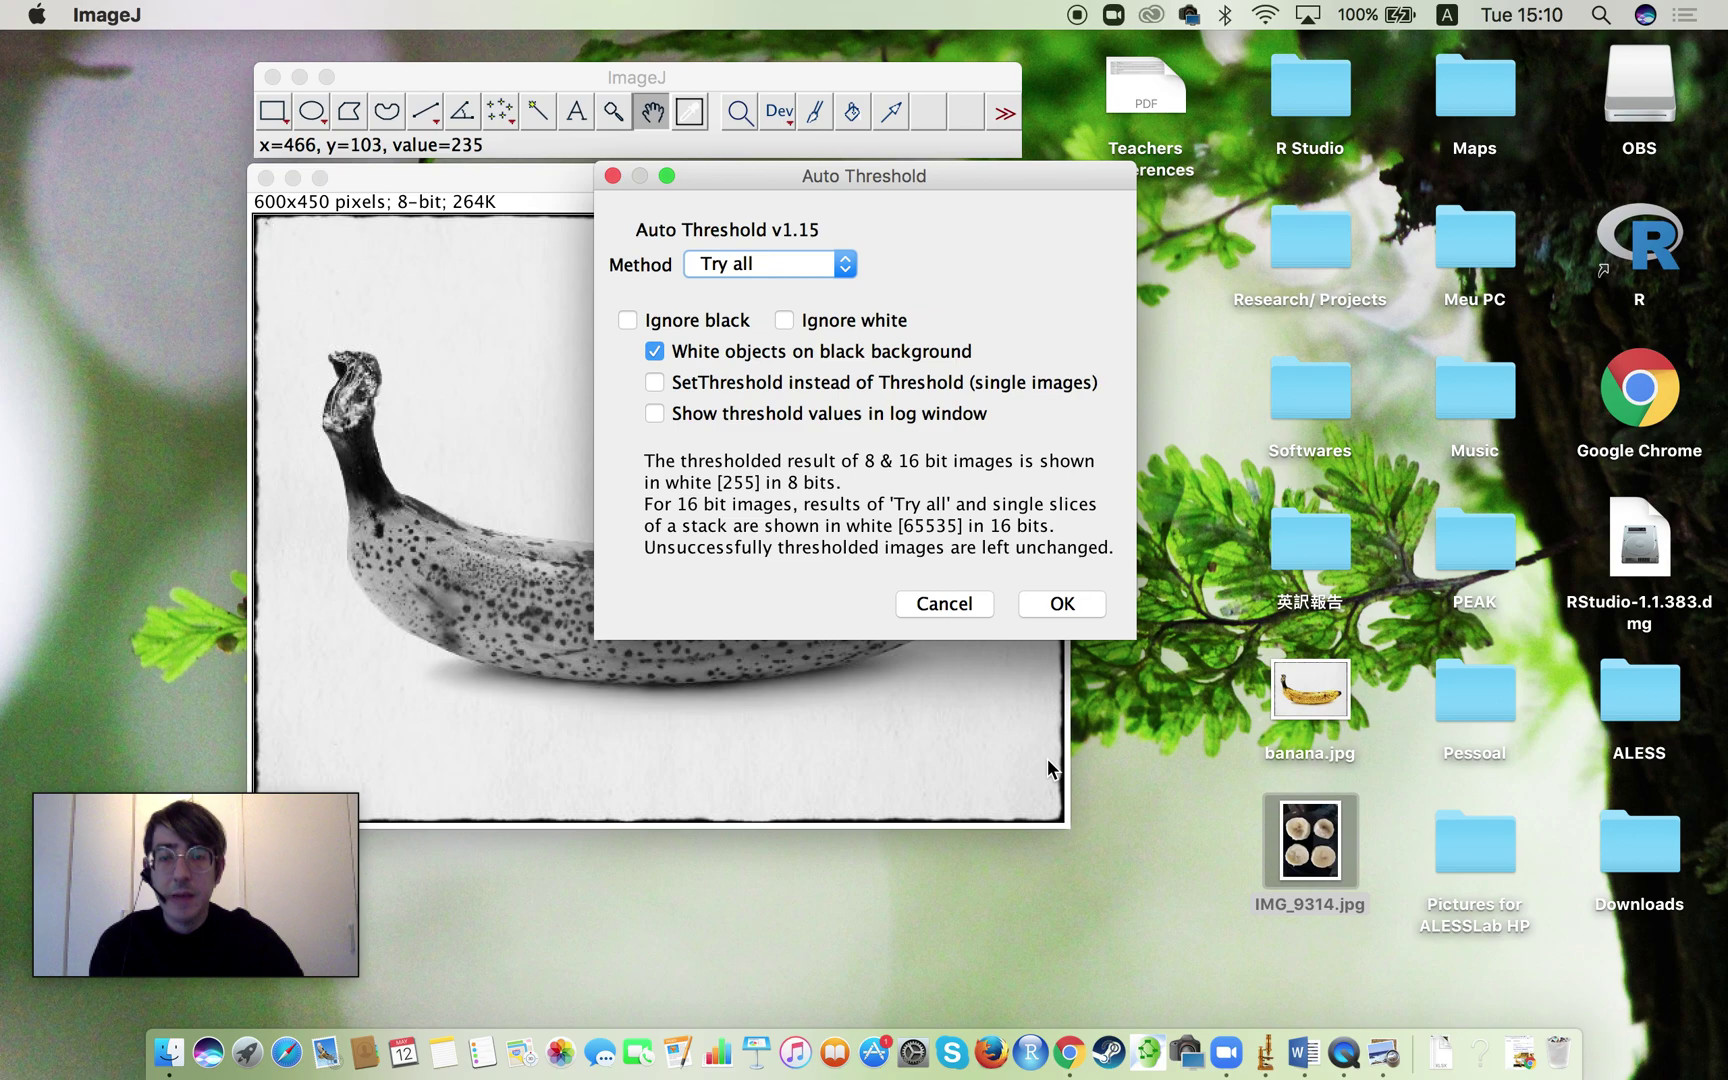
left_click(1062, 603)
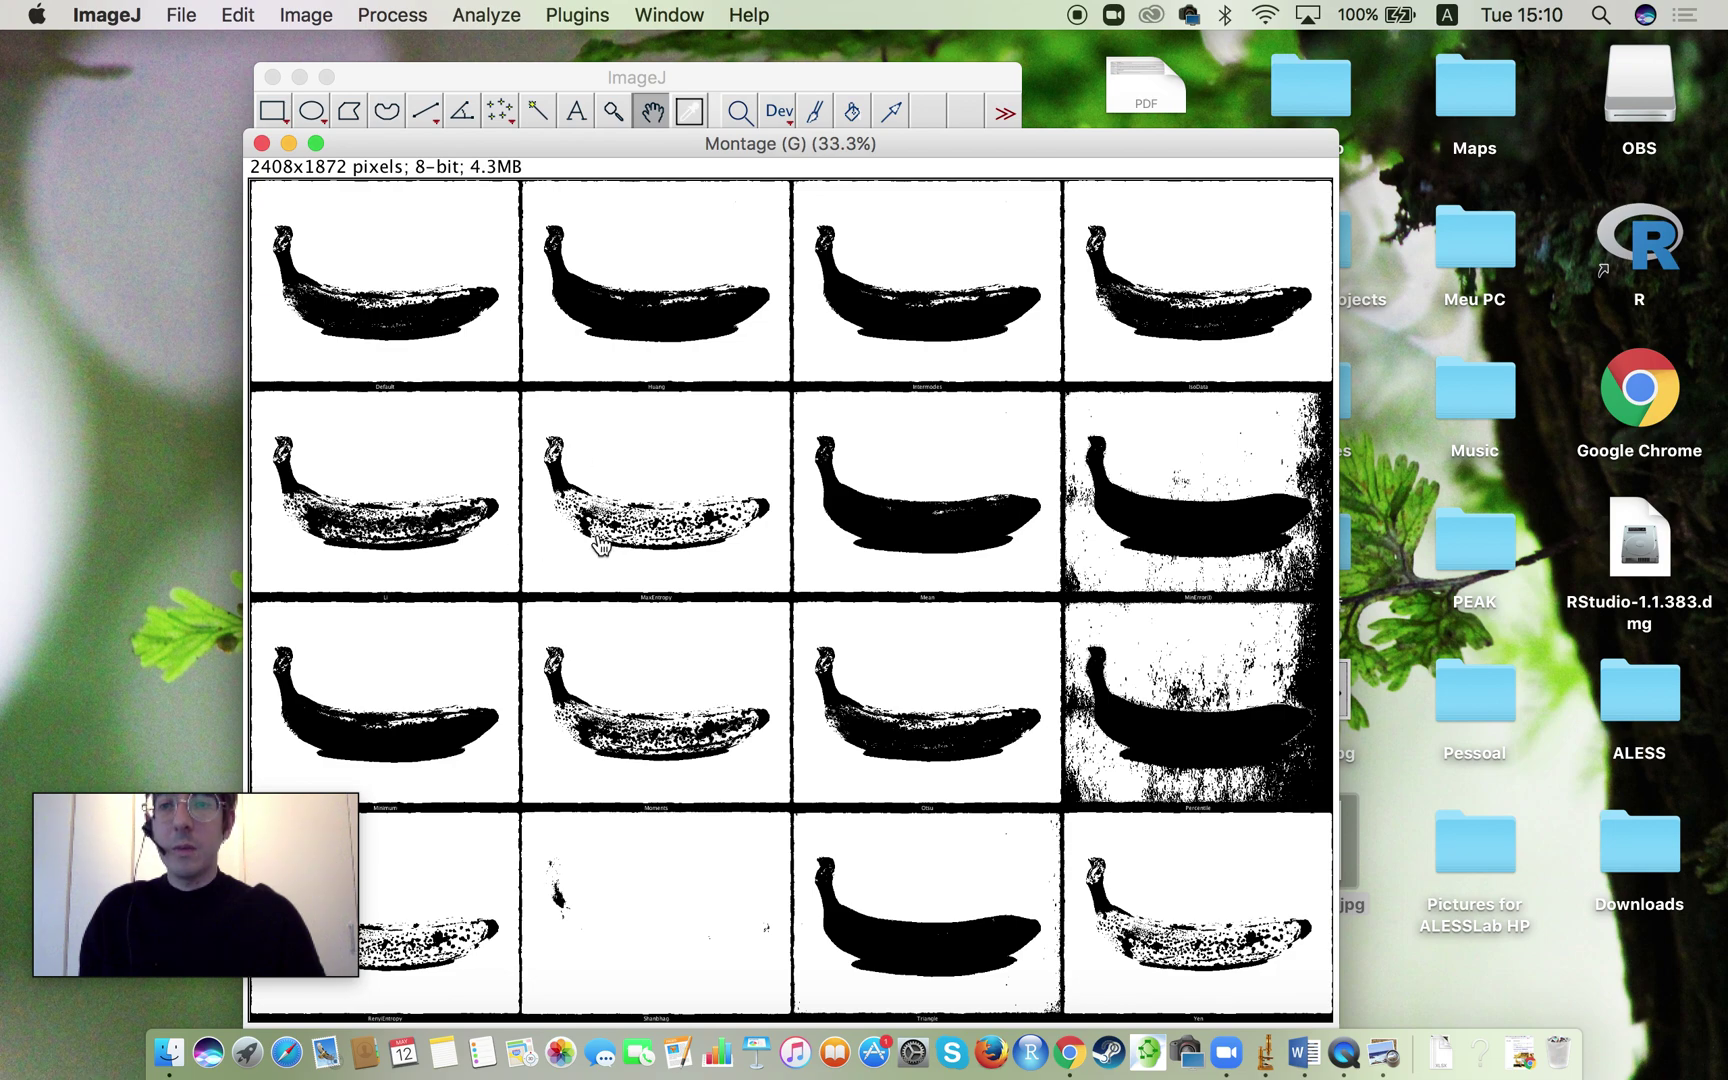
left_click(261, 143)
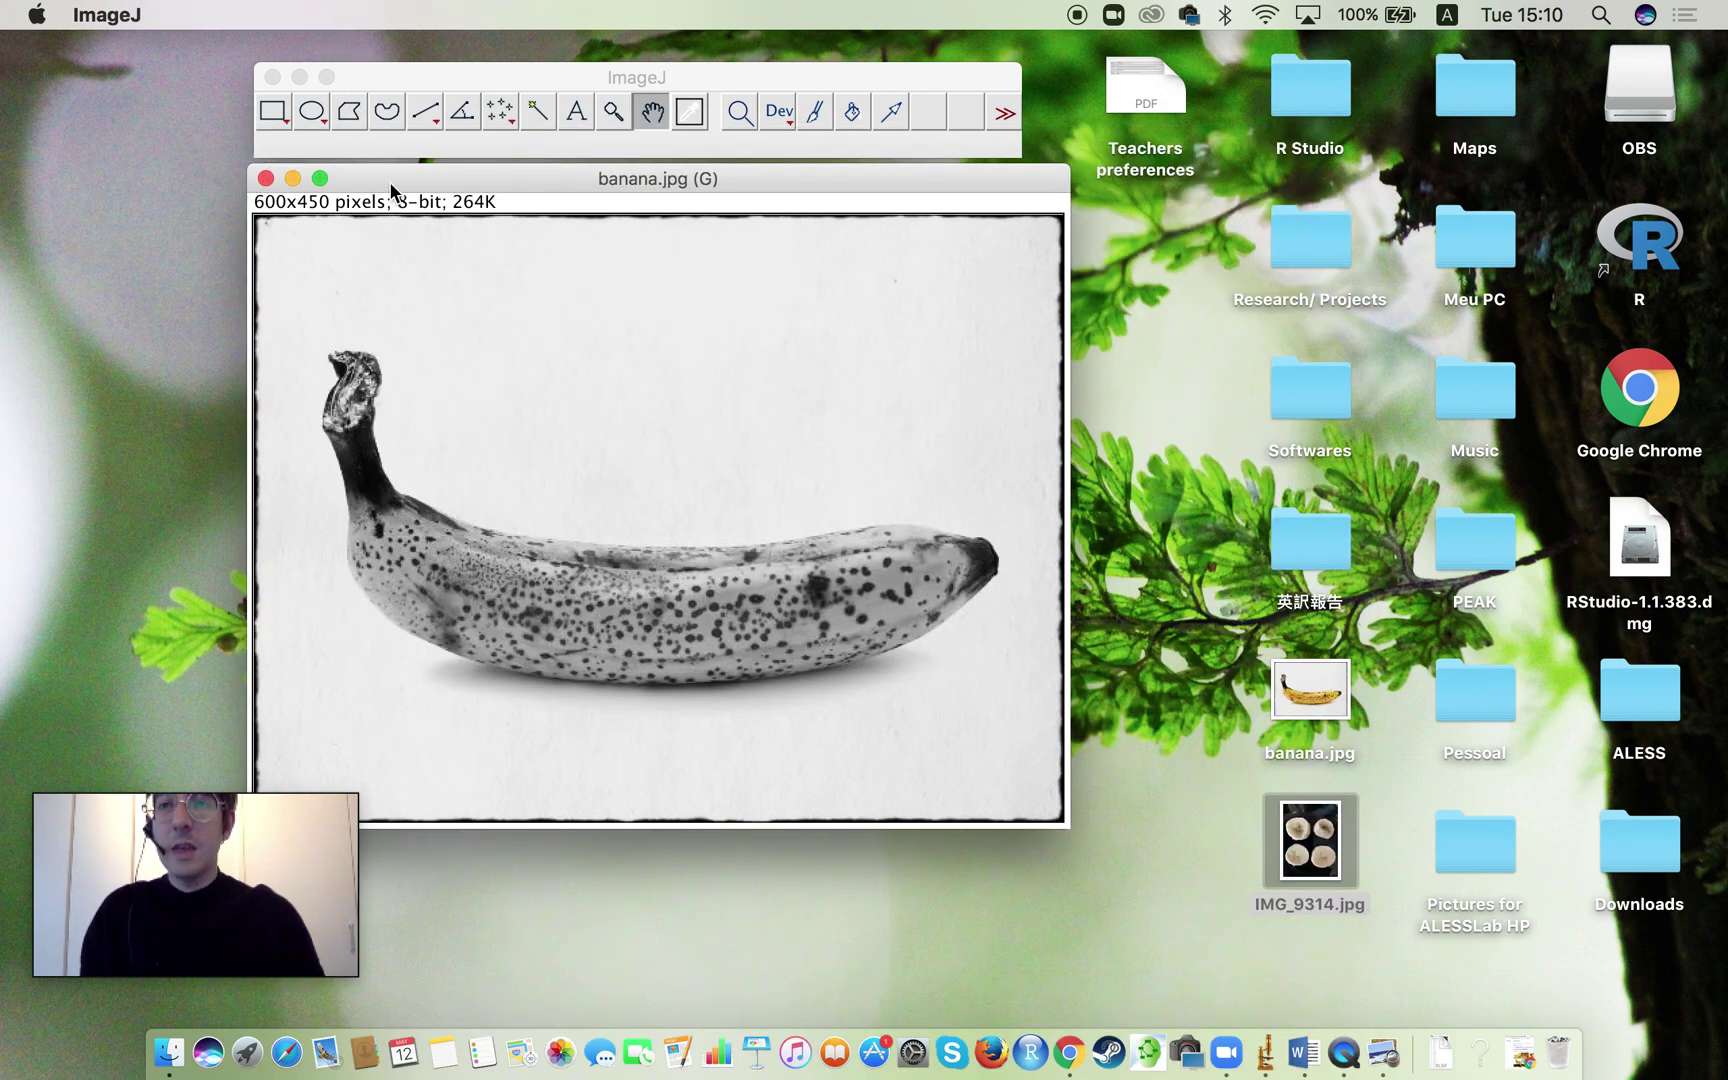
Step: Apply the MaxEntropy Auto Threshold to banana.jpg, making it black and white
left_click(303, 15)
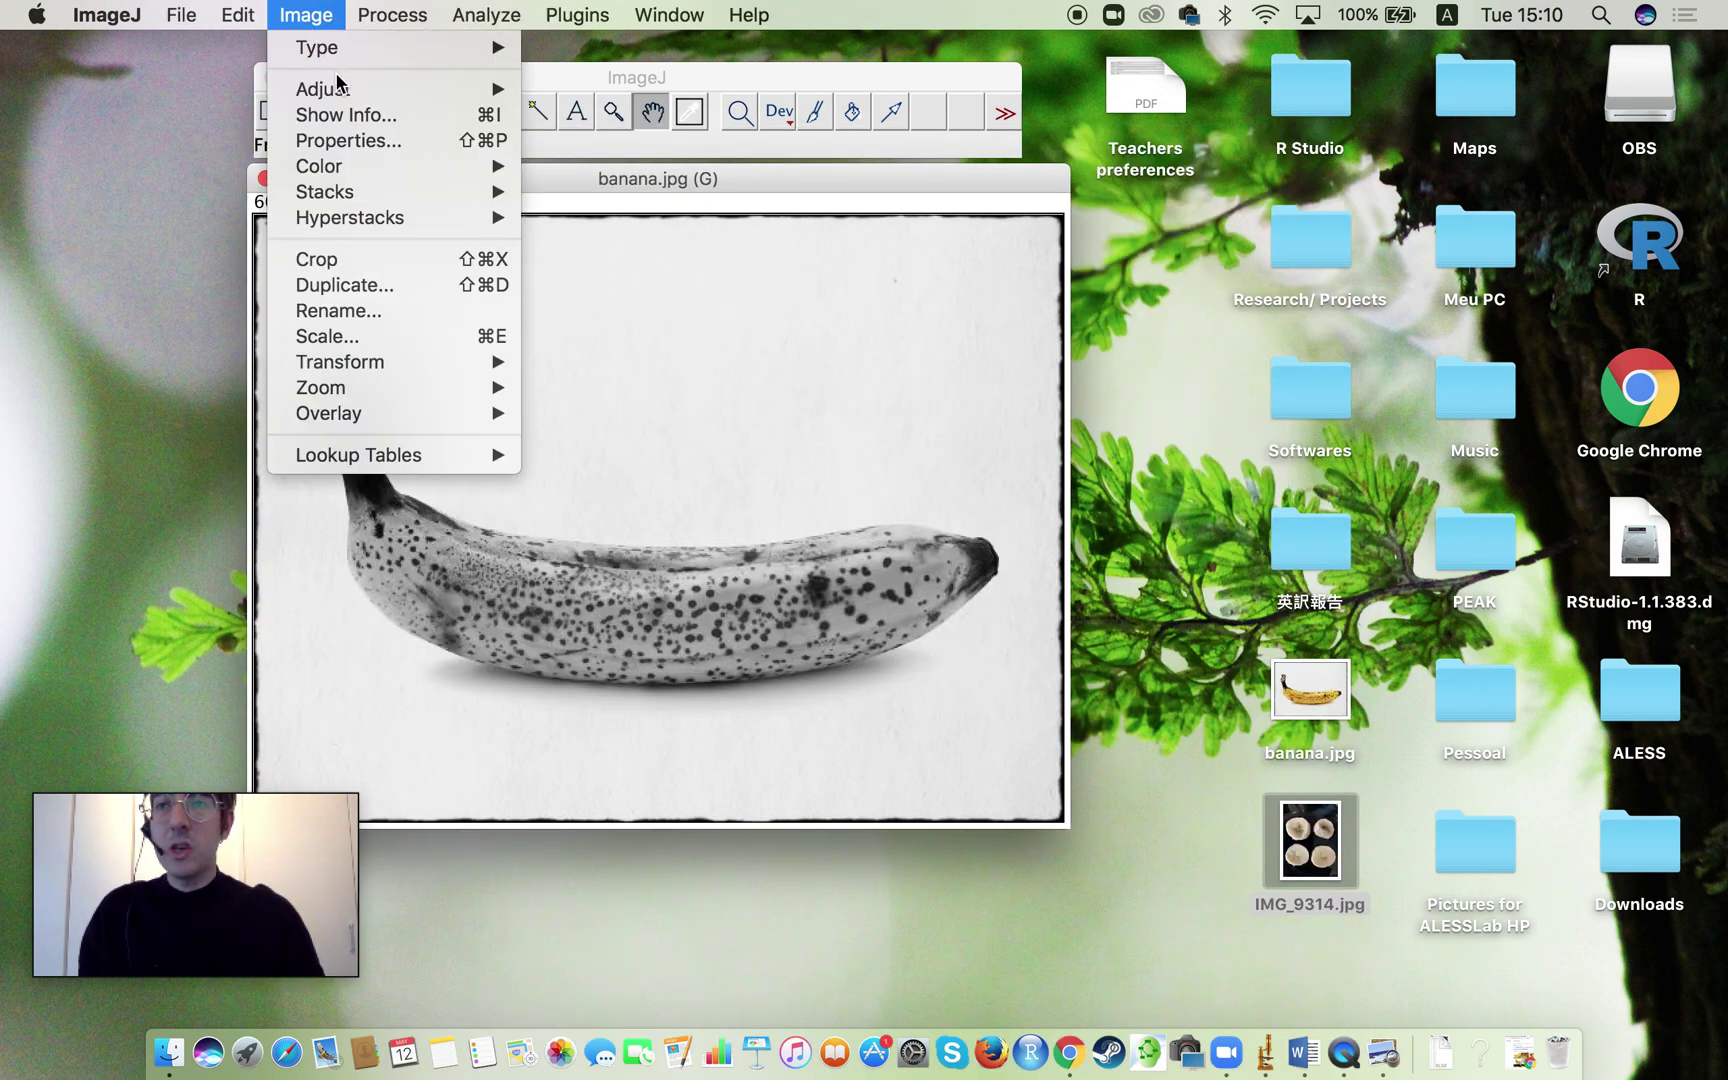
mouse_move(338, 87)
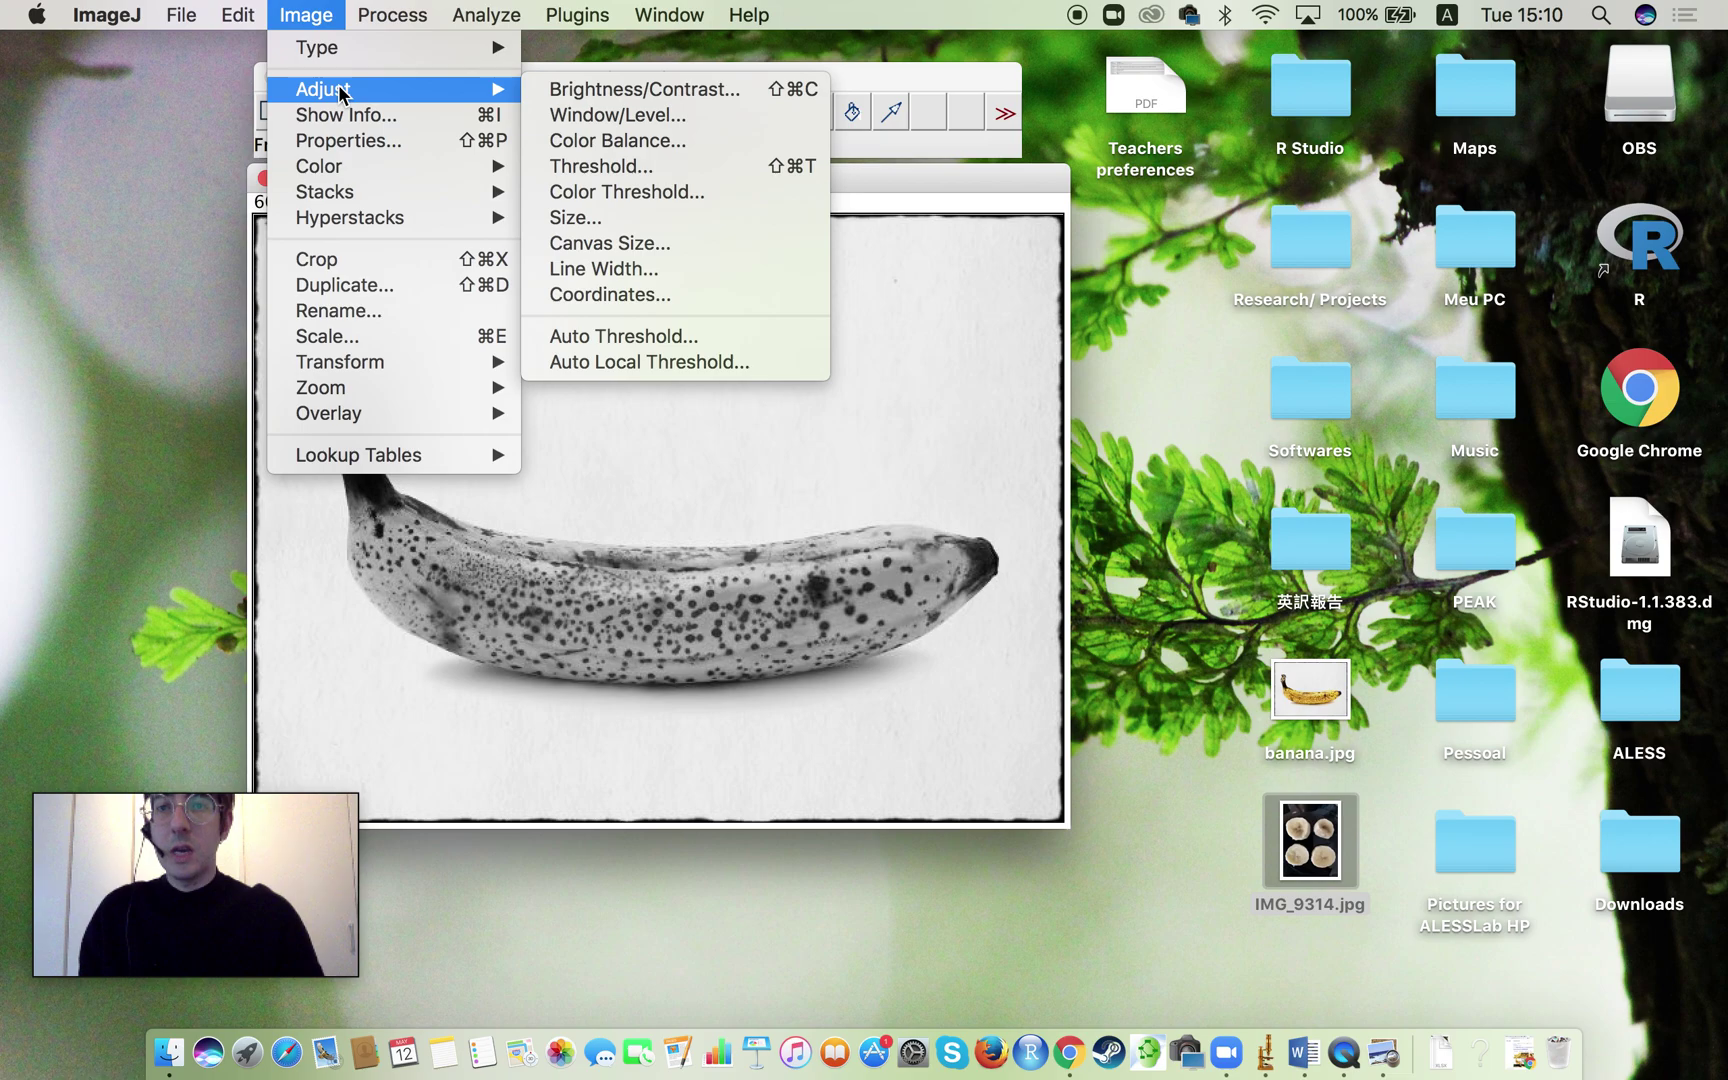
left_click(639, 335)
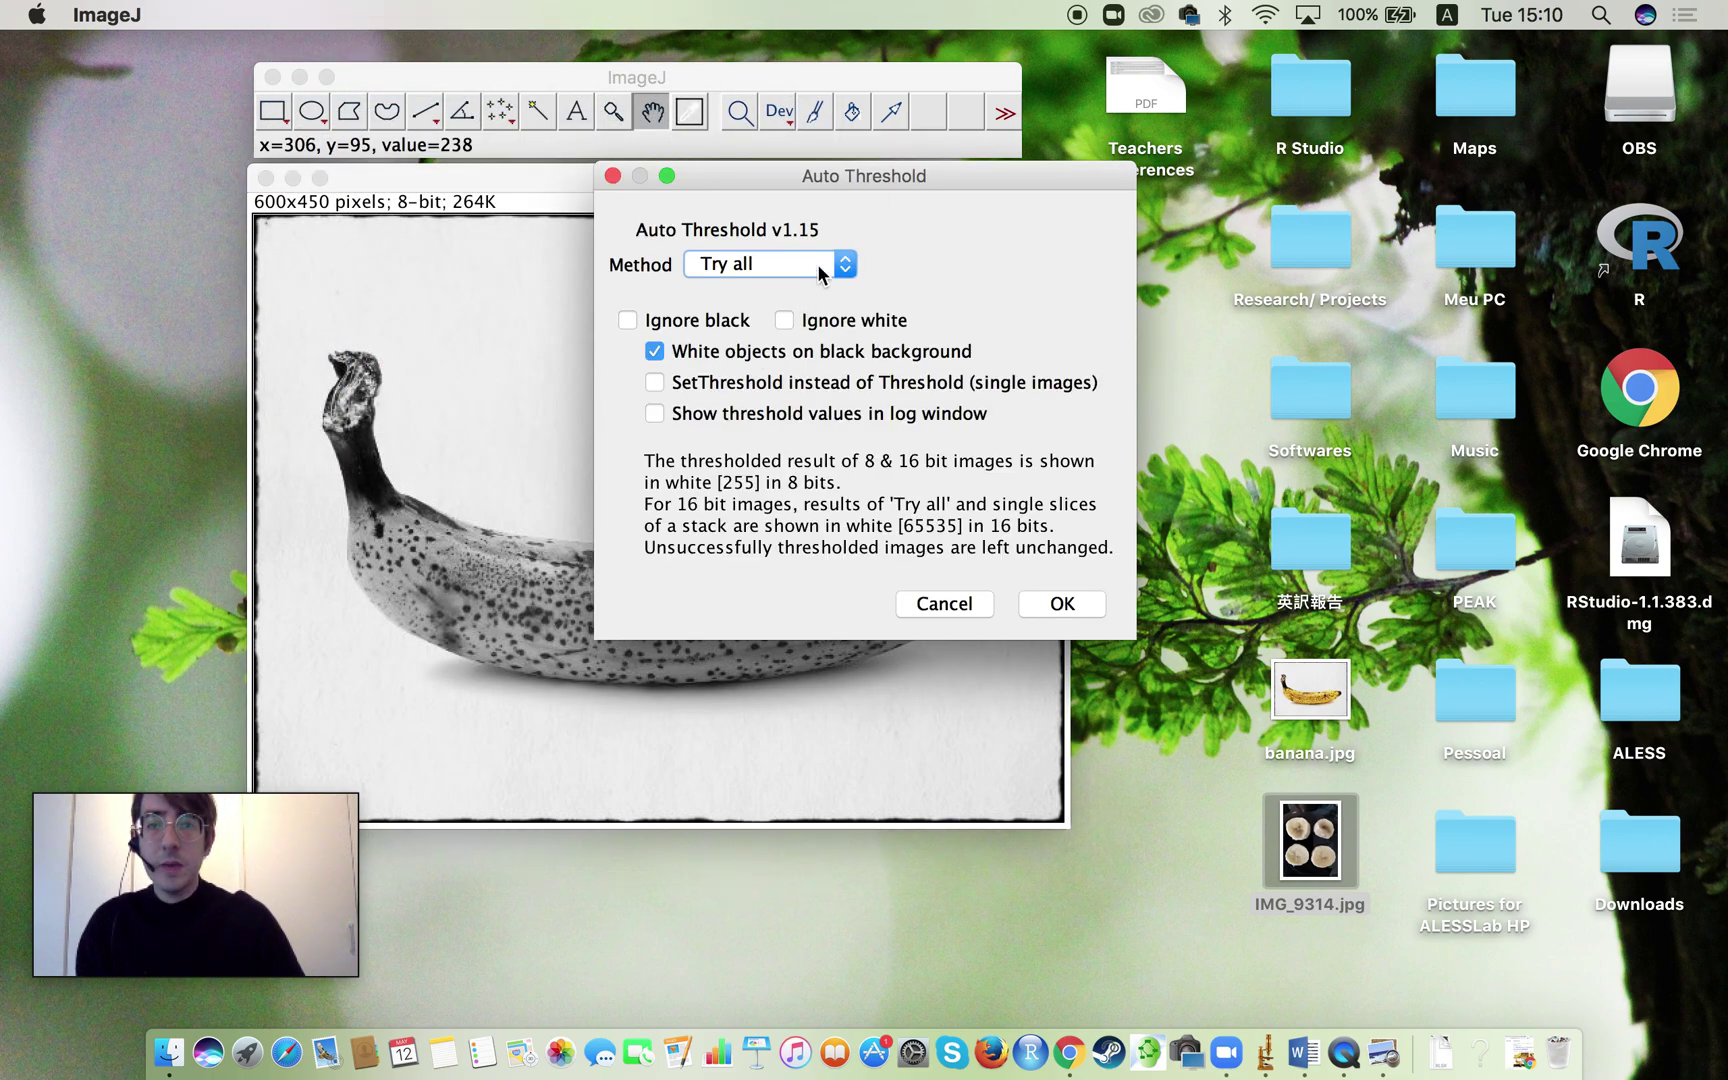
left_click(818, 270)
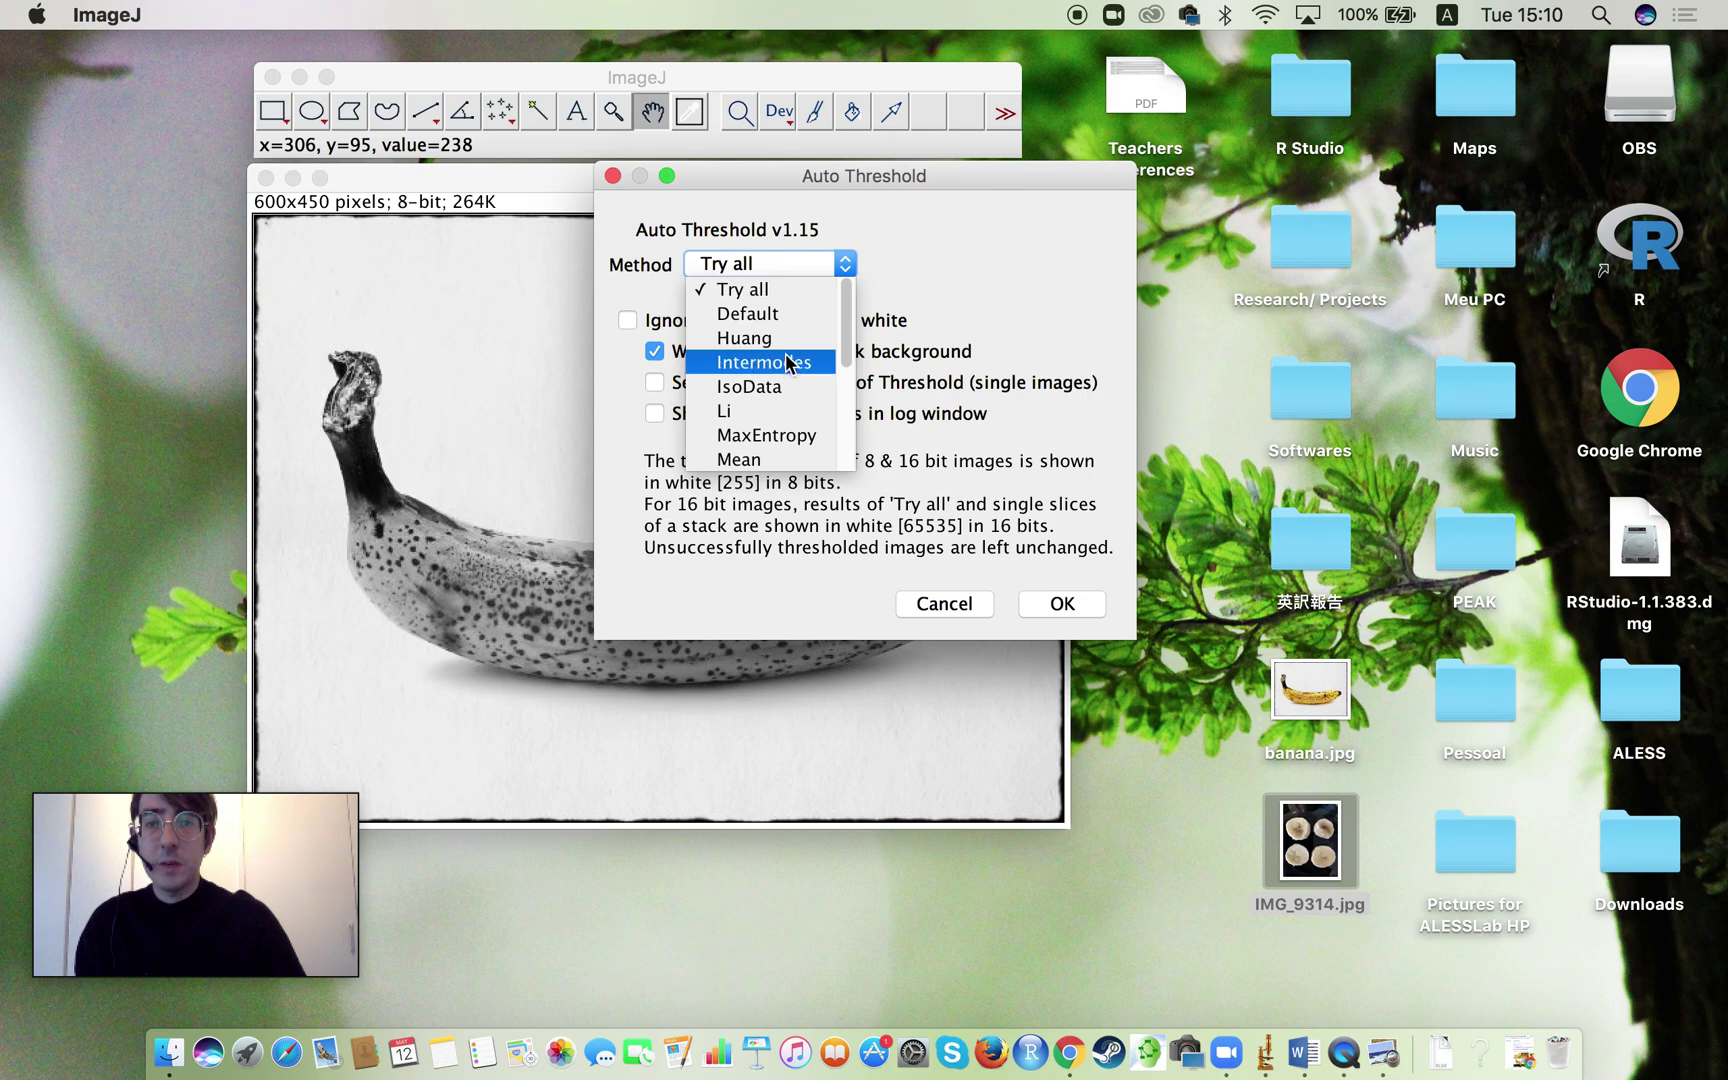
left_click(810, 434)
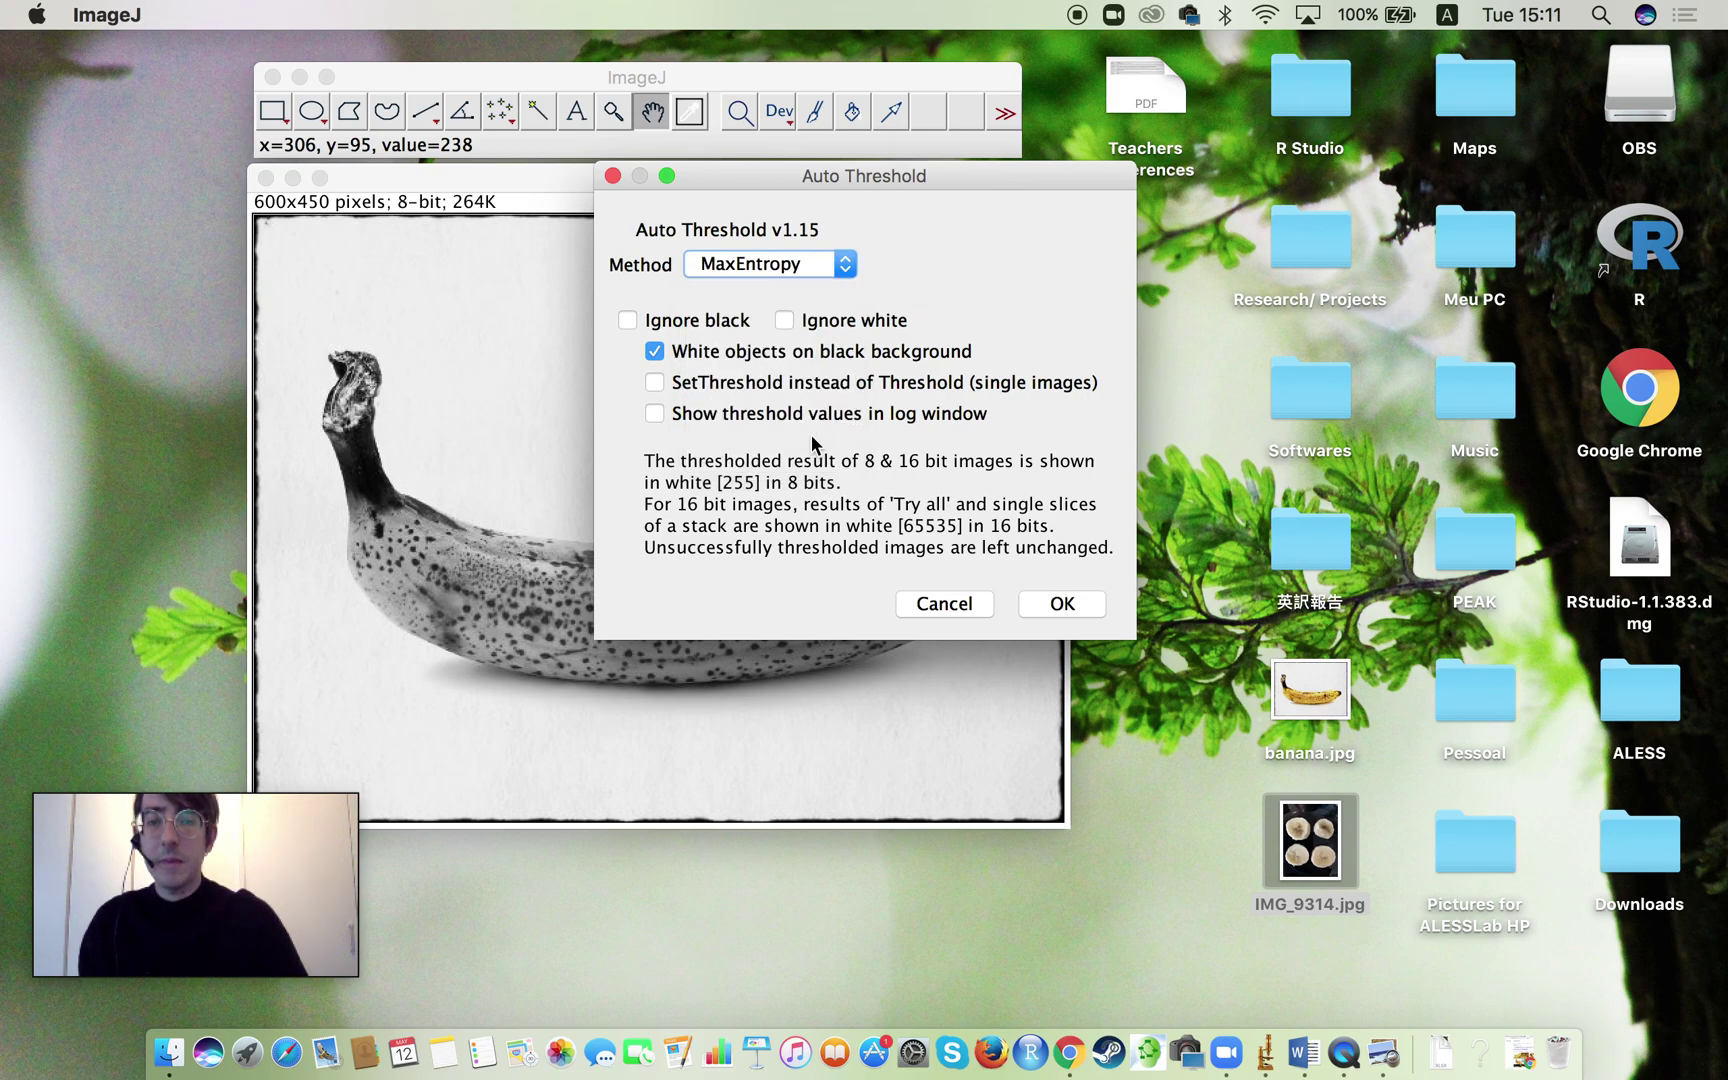
left_click(1086, 604)
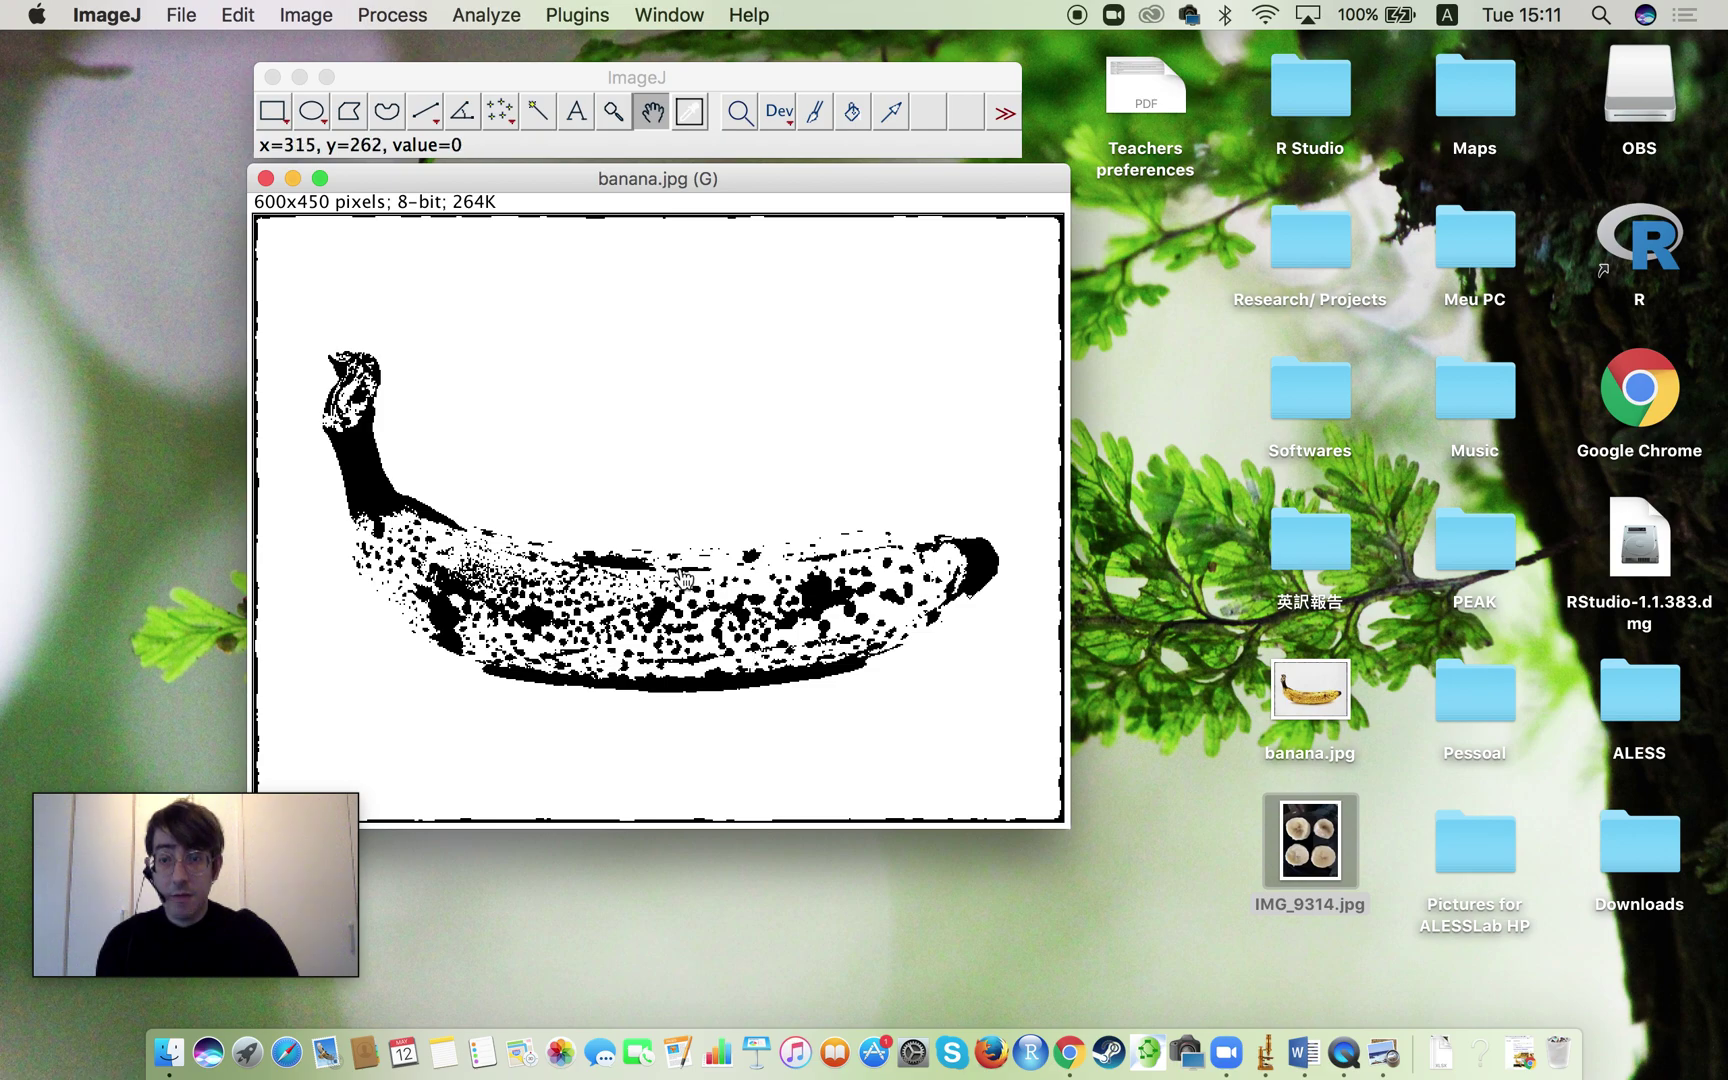
left_click(356, 119)
Step: With the Polygon tool, trace the banana from the stalk base around the left end and underside
left_click(354, 118)
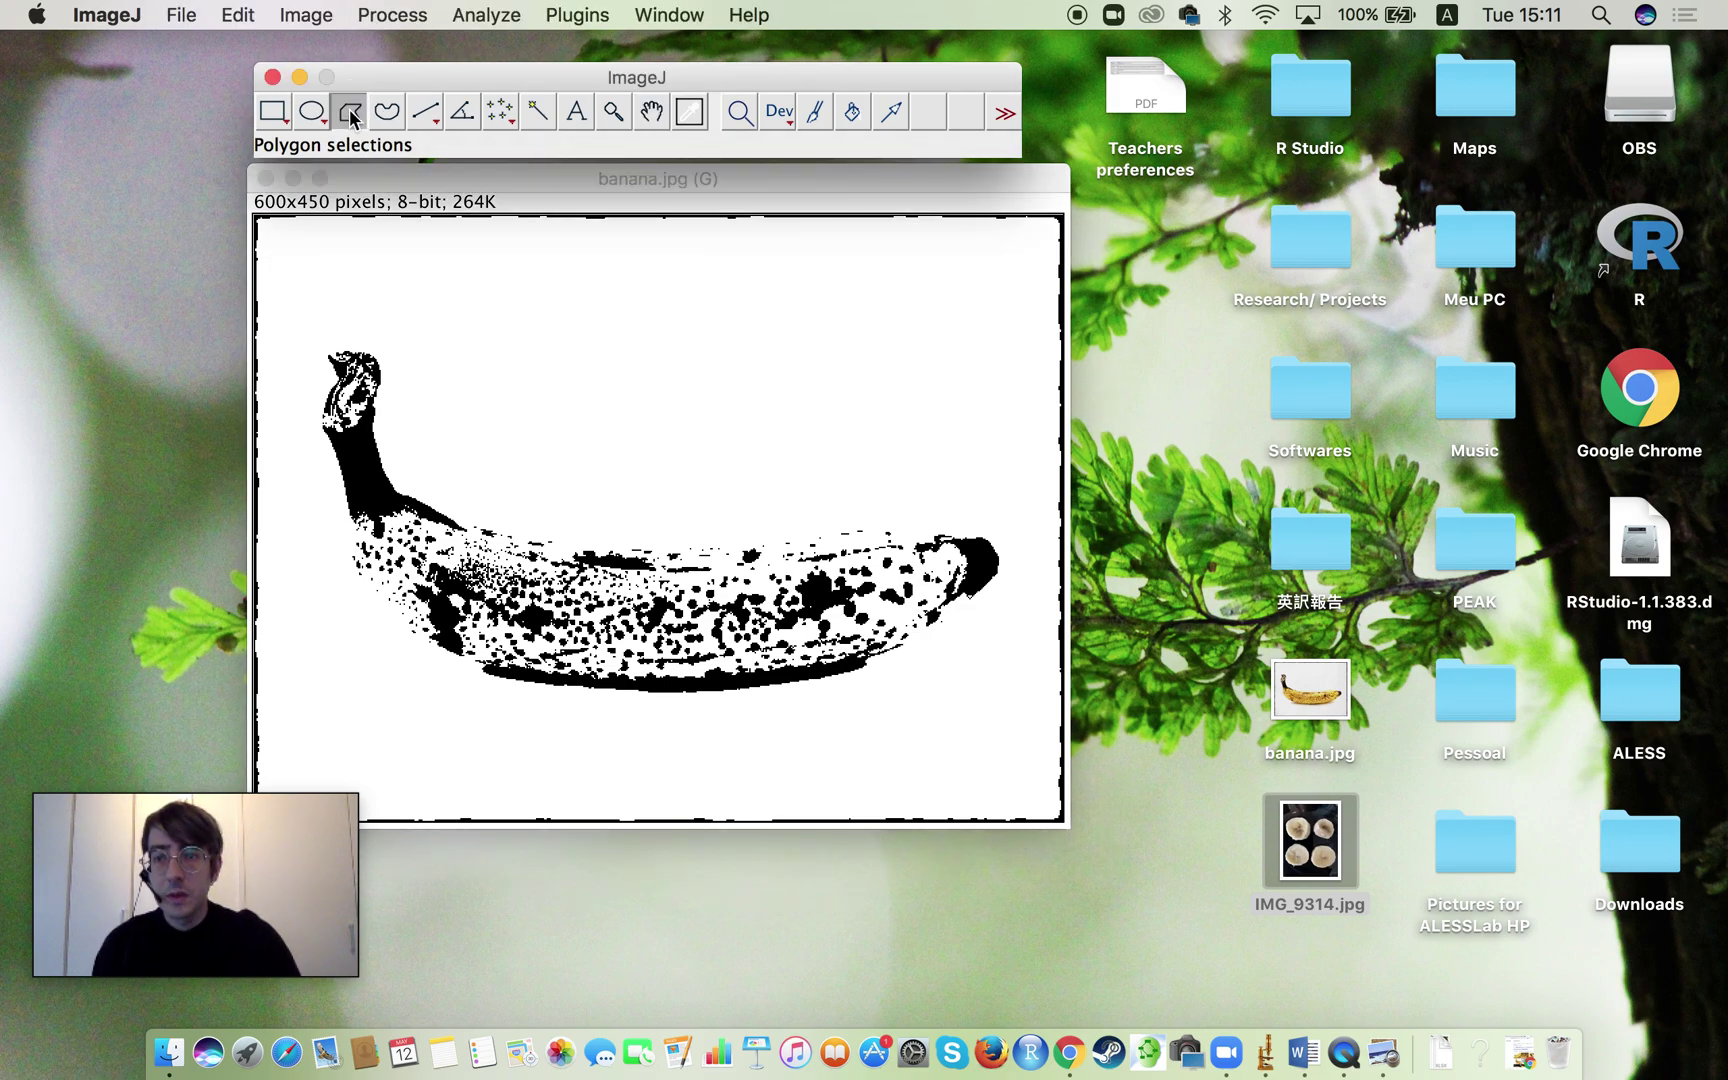
left_click(405, 505)
left_click(409, 500)
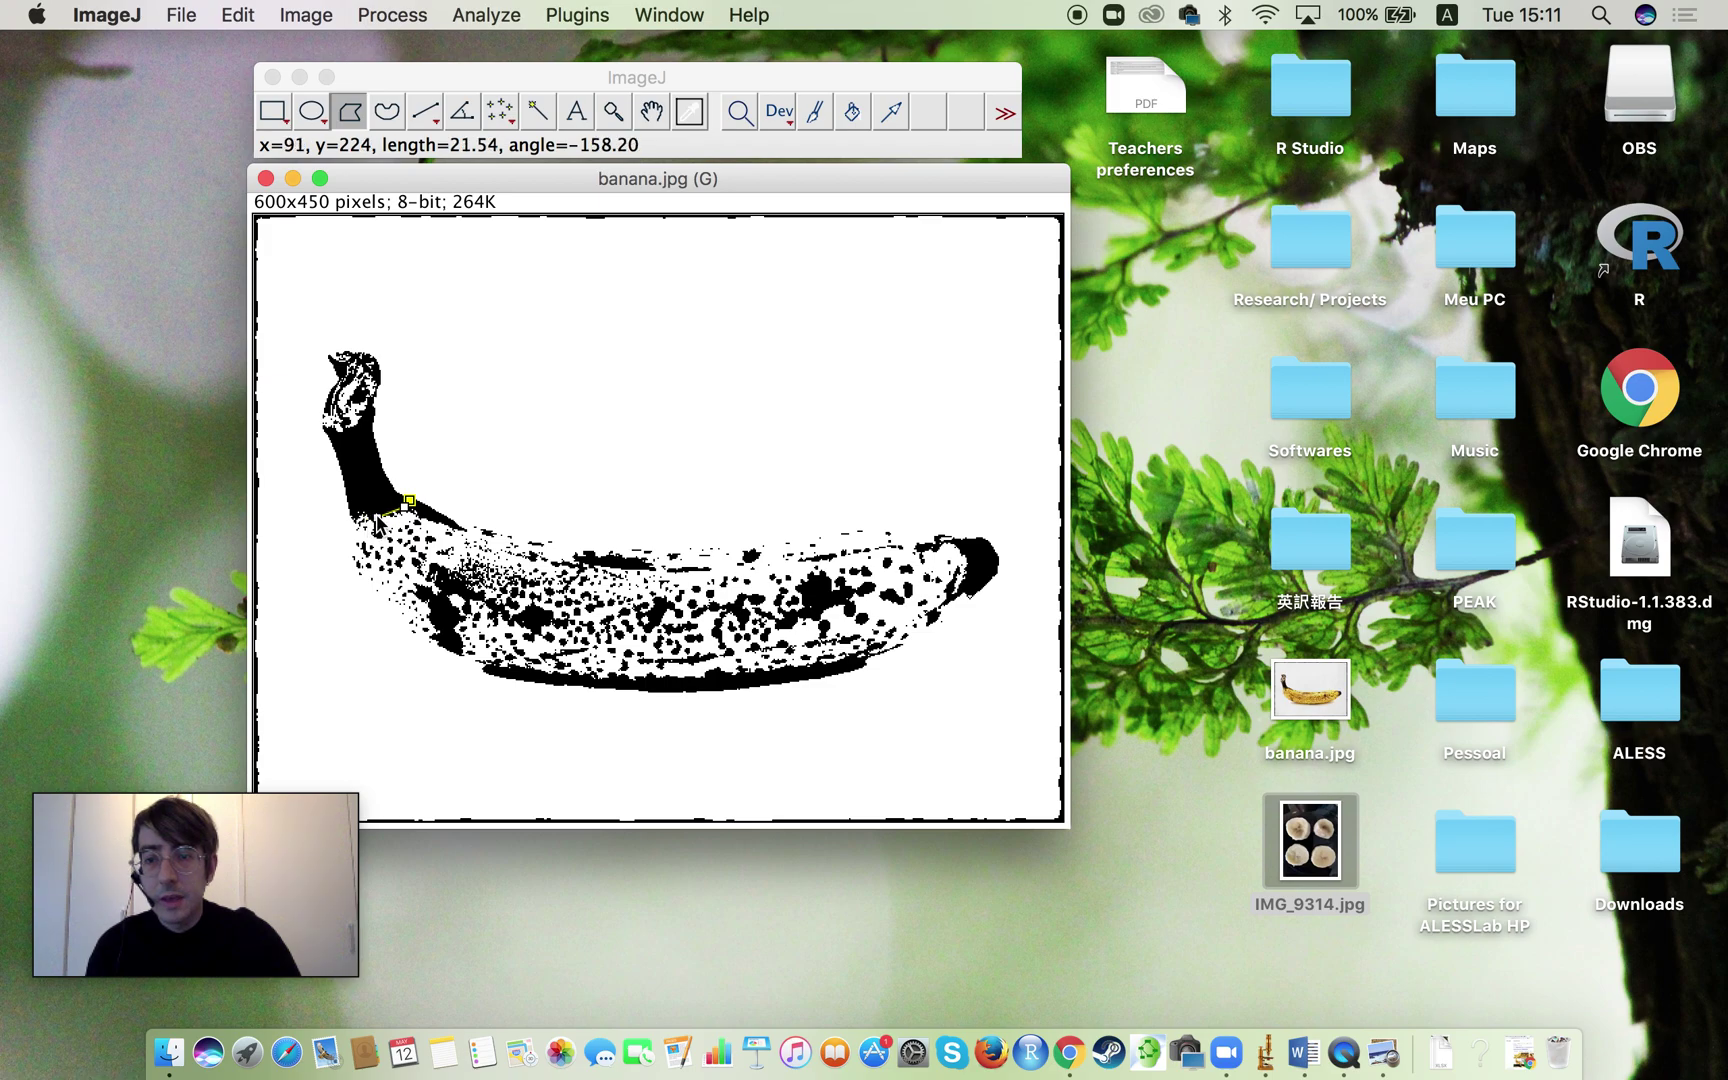
left_click(378, 520)
left_click(361, 519)
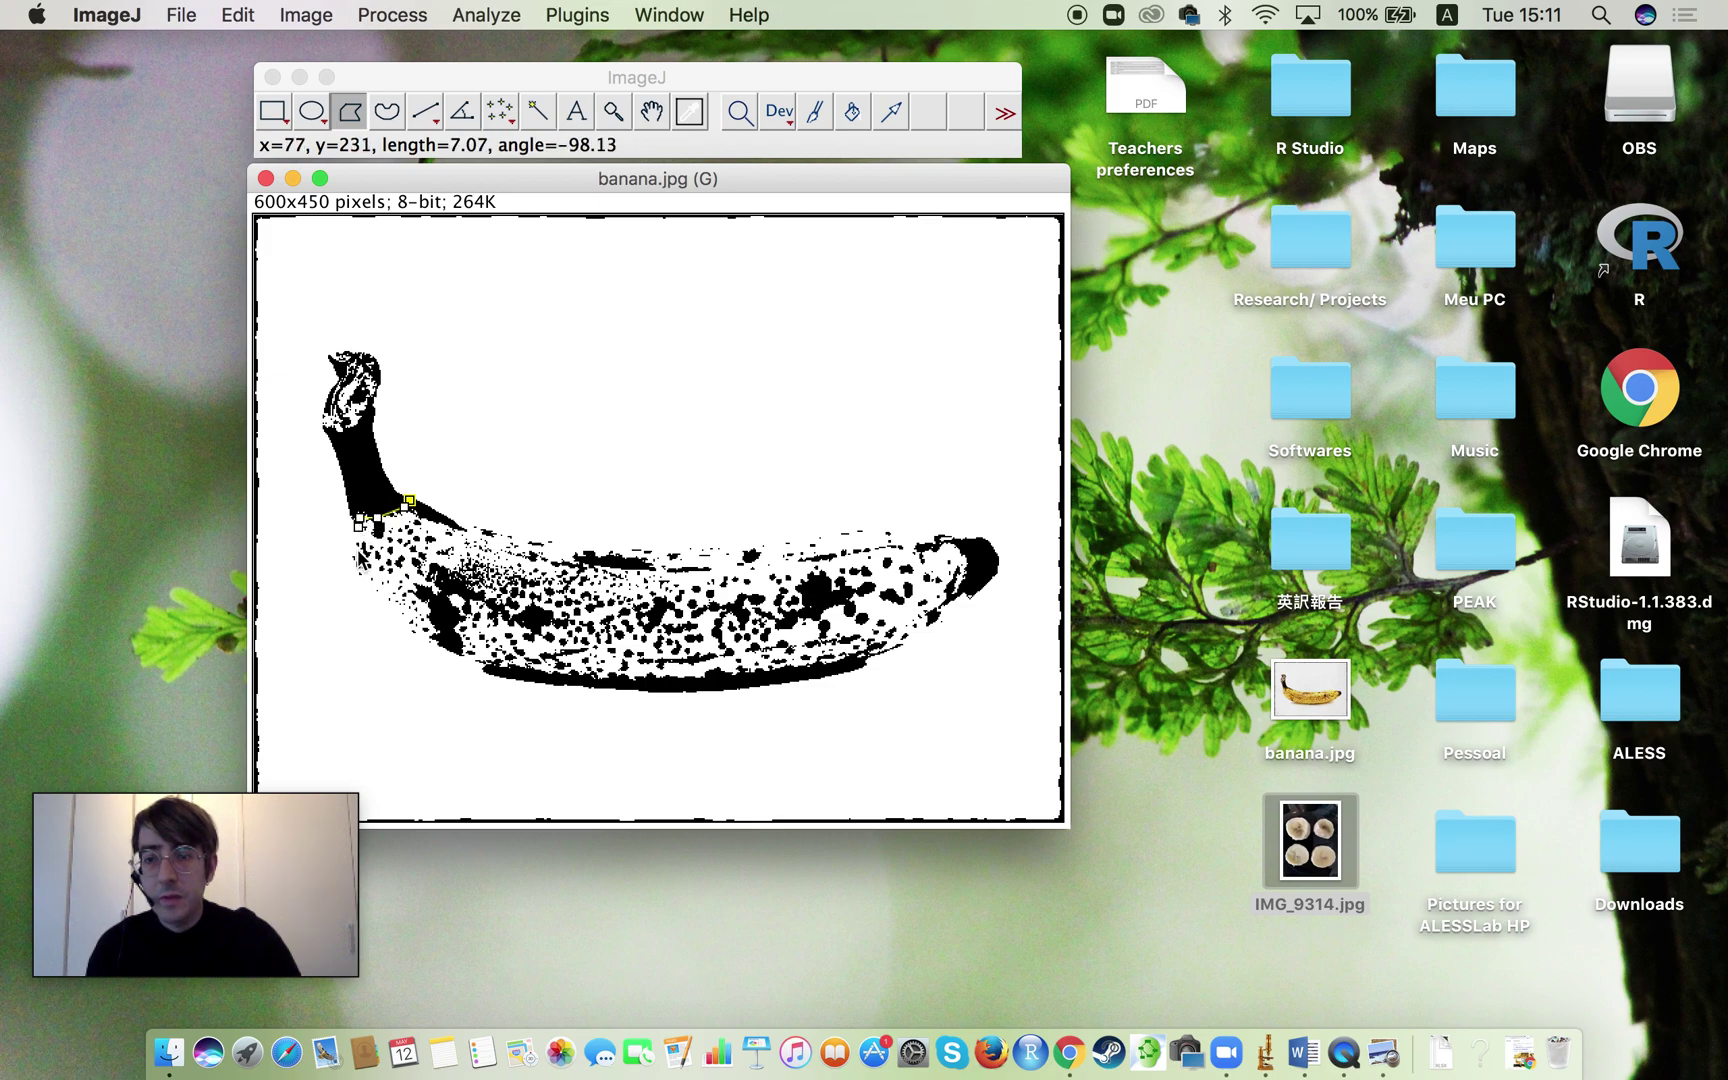
left_click(359, 565)
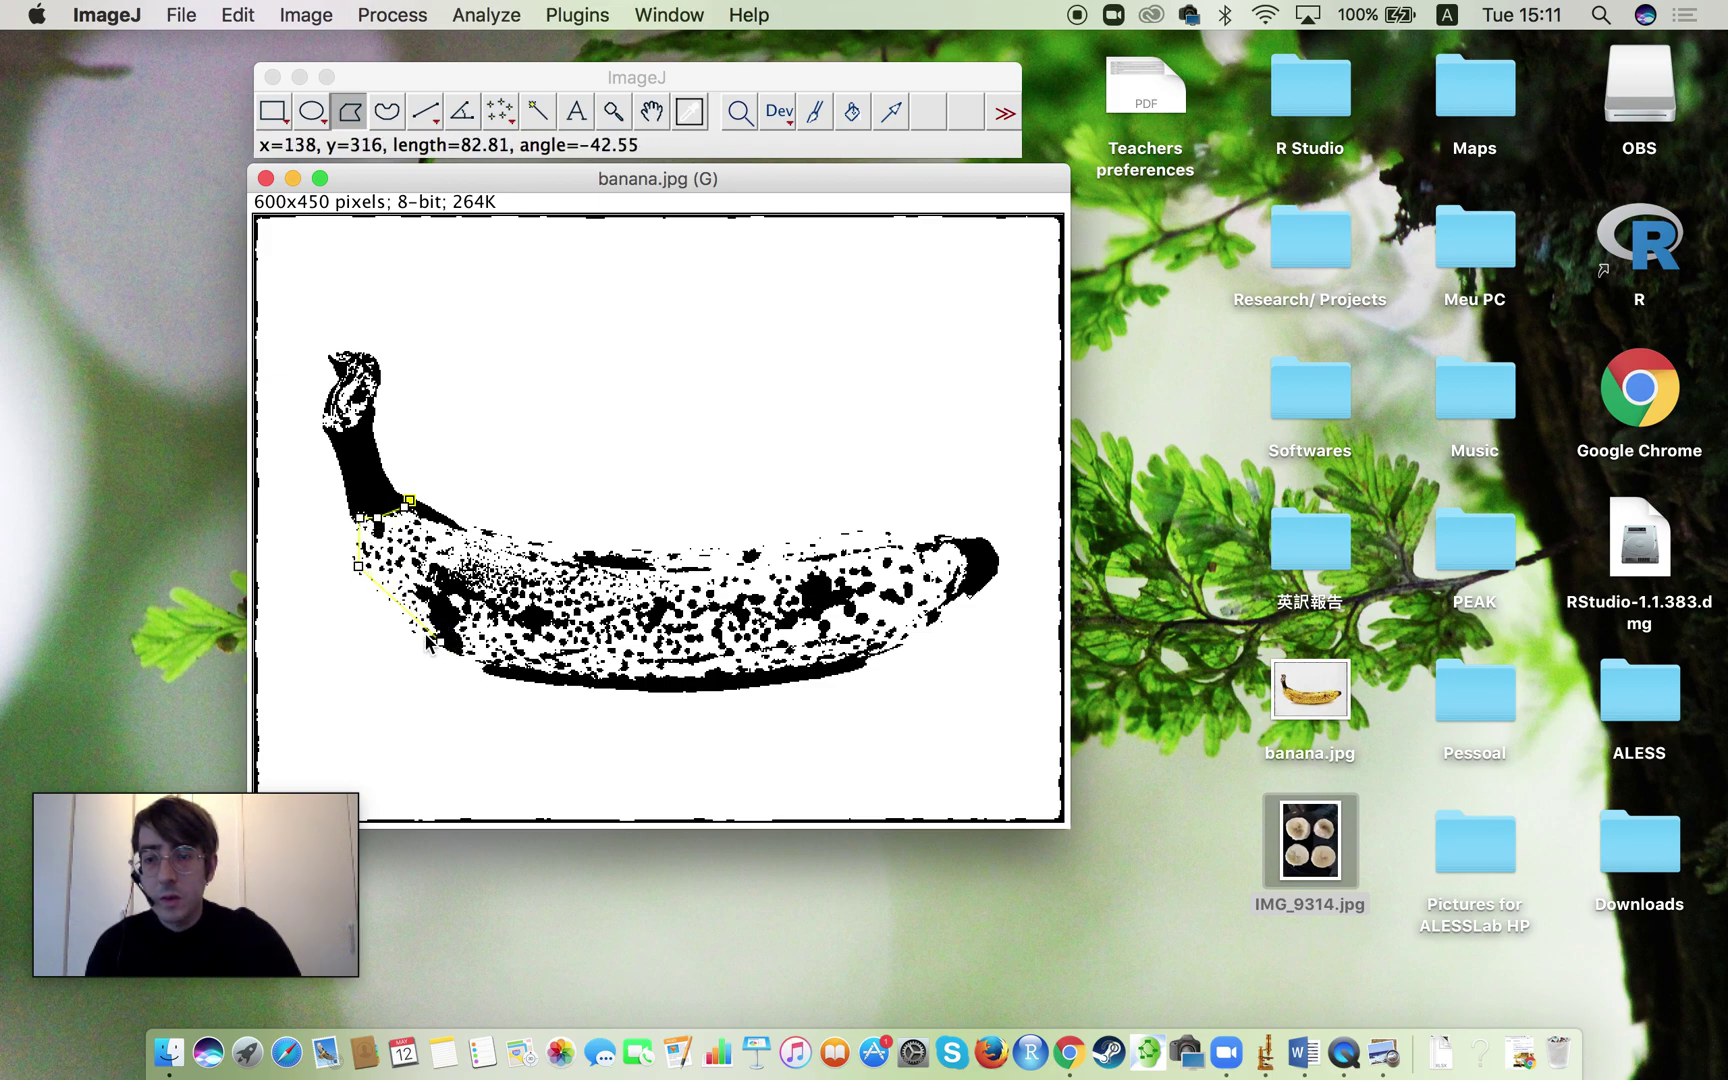
left_click(489, 664)
left_click(597, 675)
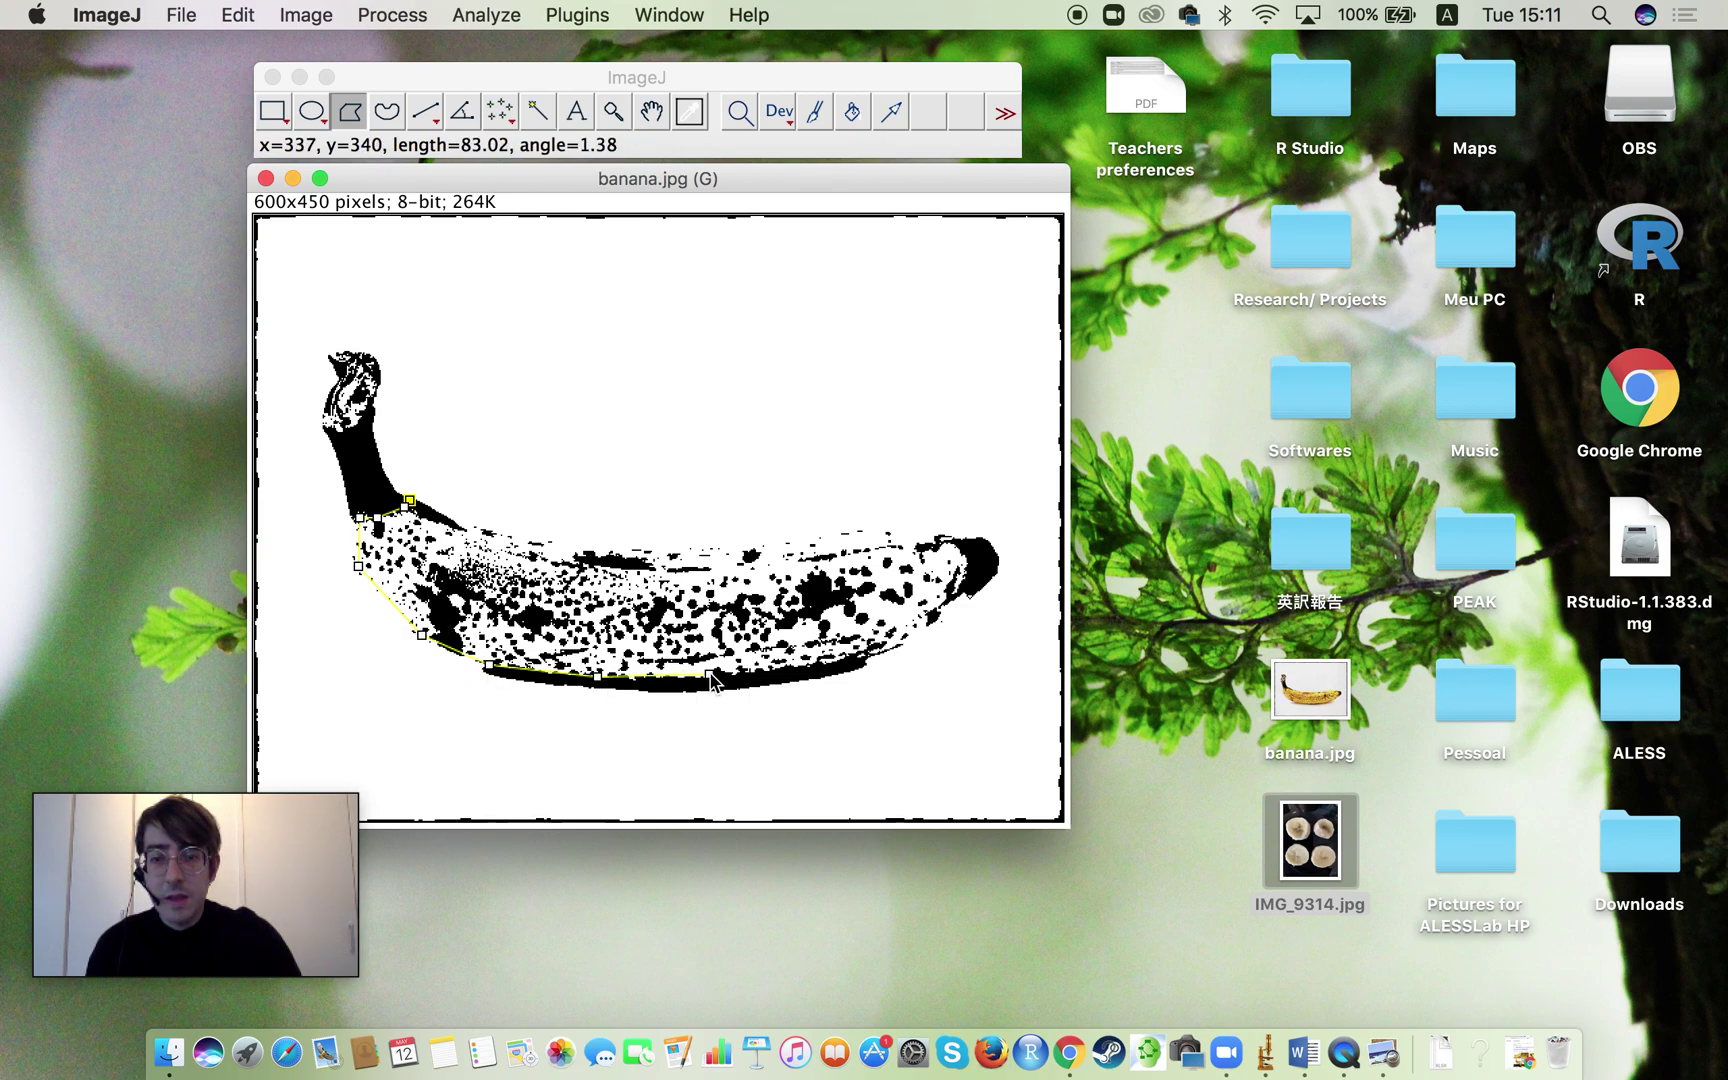
left_click(710, 675)
left_click(820, 661)
left_click(890, 651)
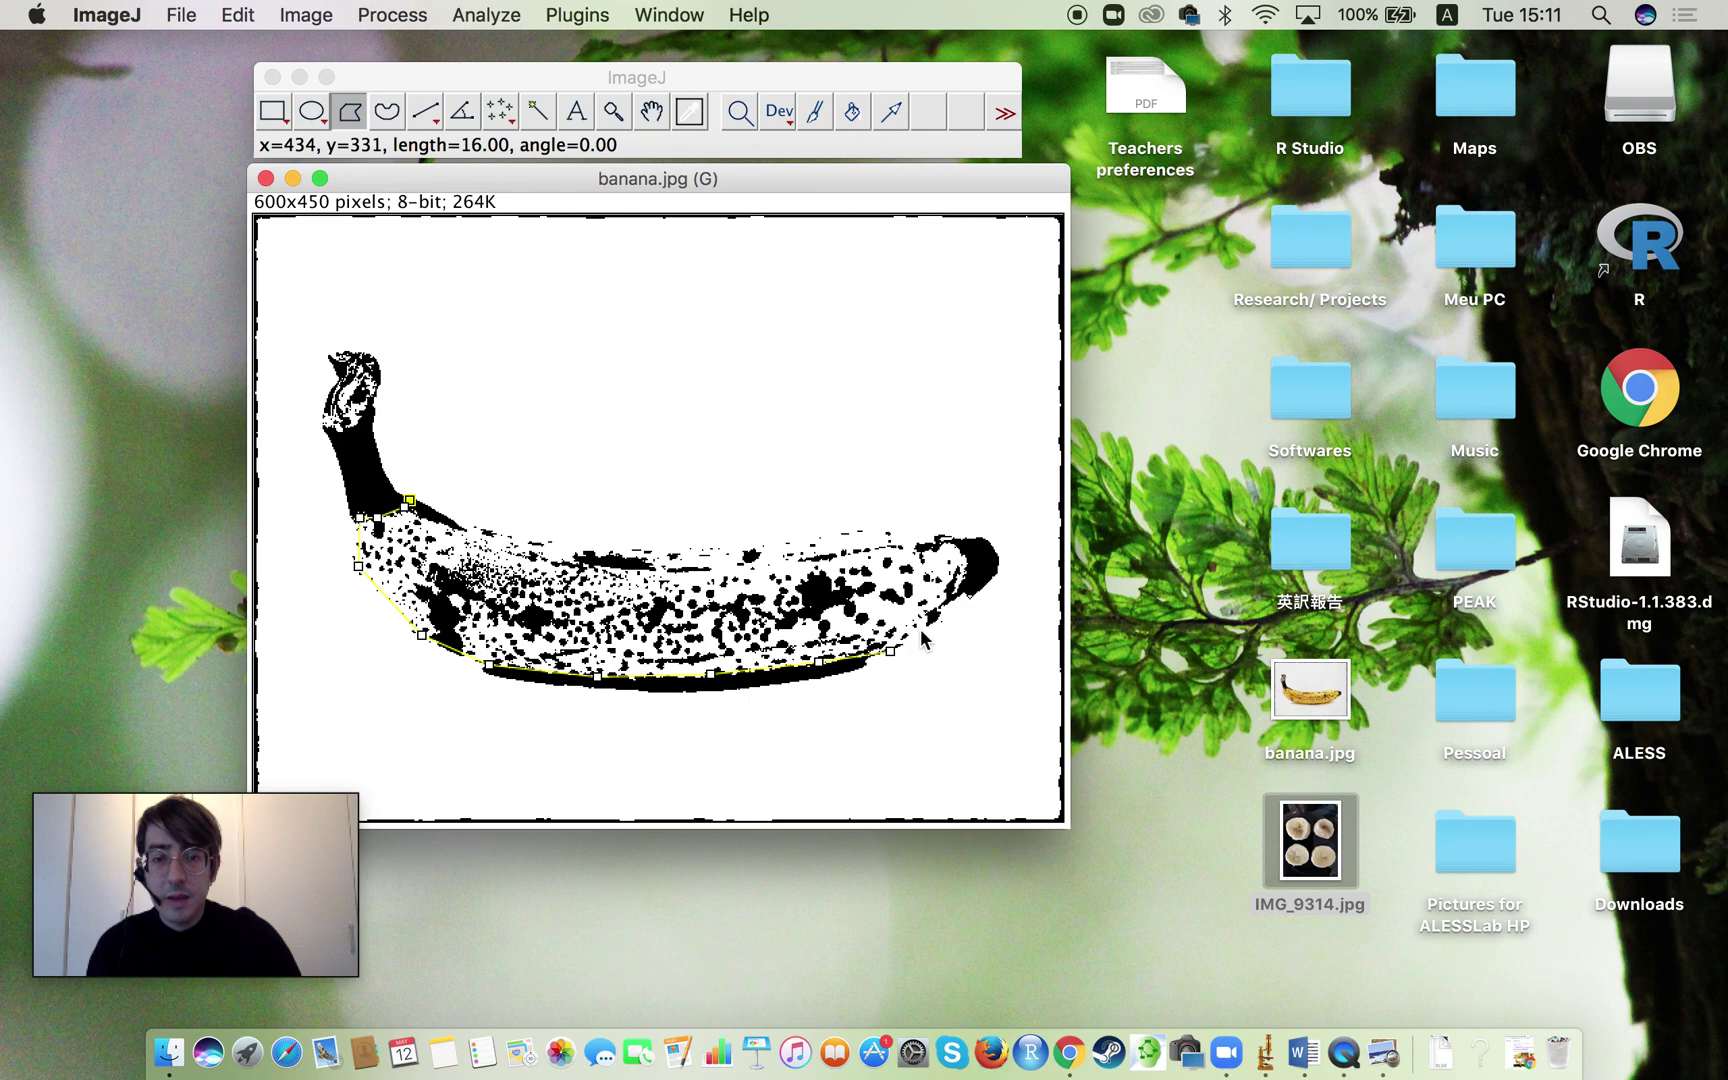
Step: Carry the polygon around the banana's tip and along the top edge, closing it at the stalk
left_click(924, 629)
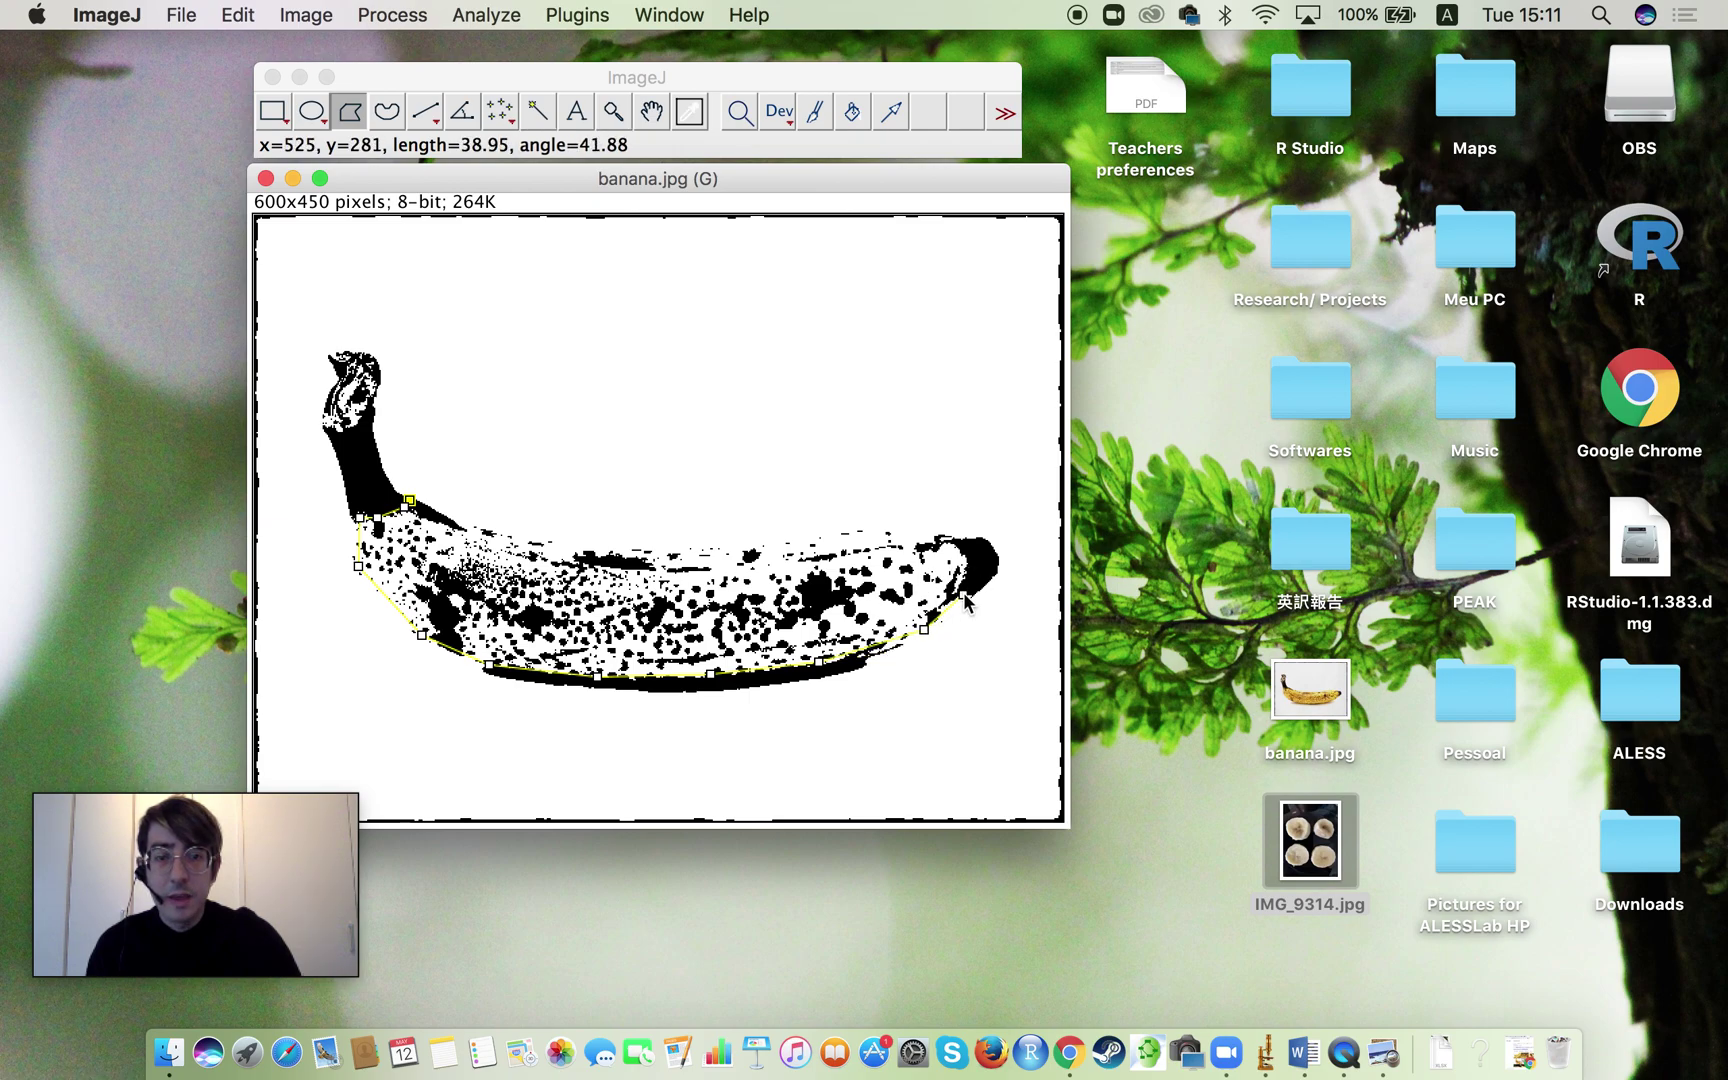
left_click(964, 598)
left_click(968, 563)
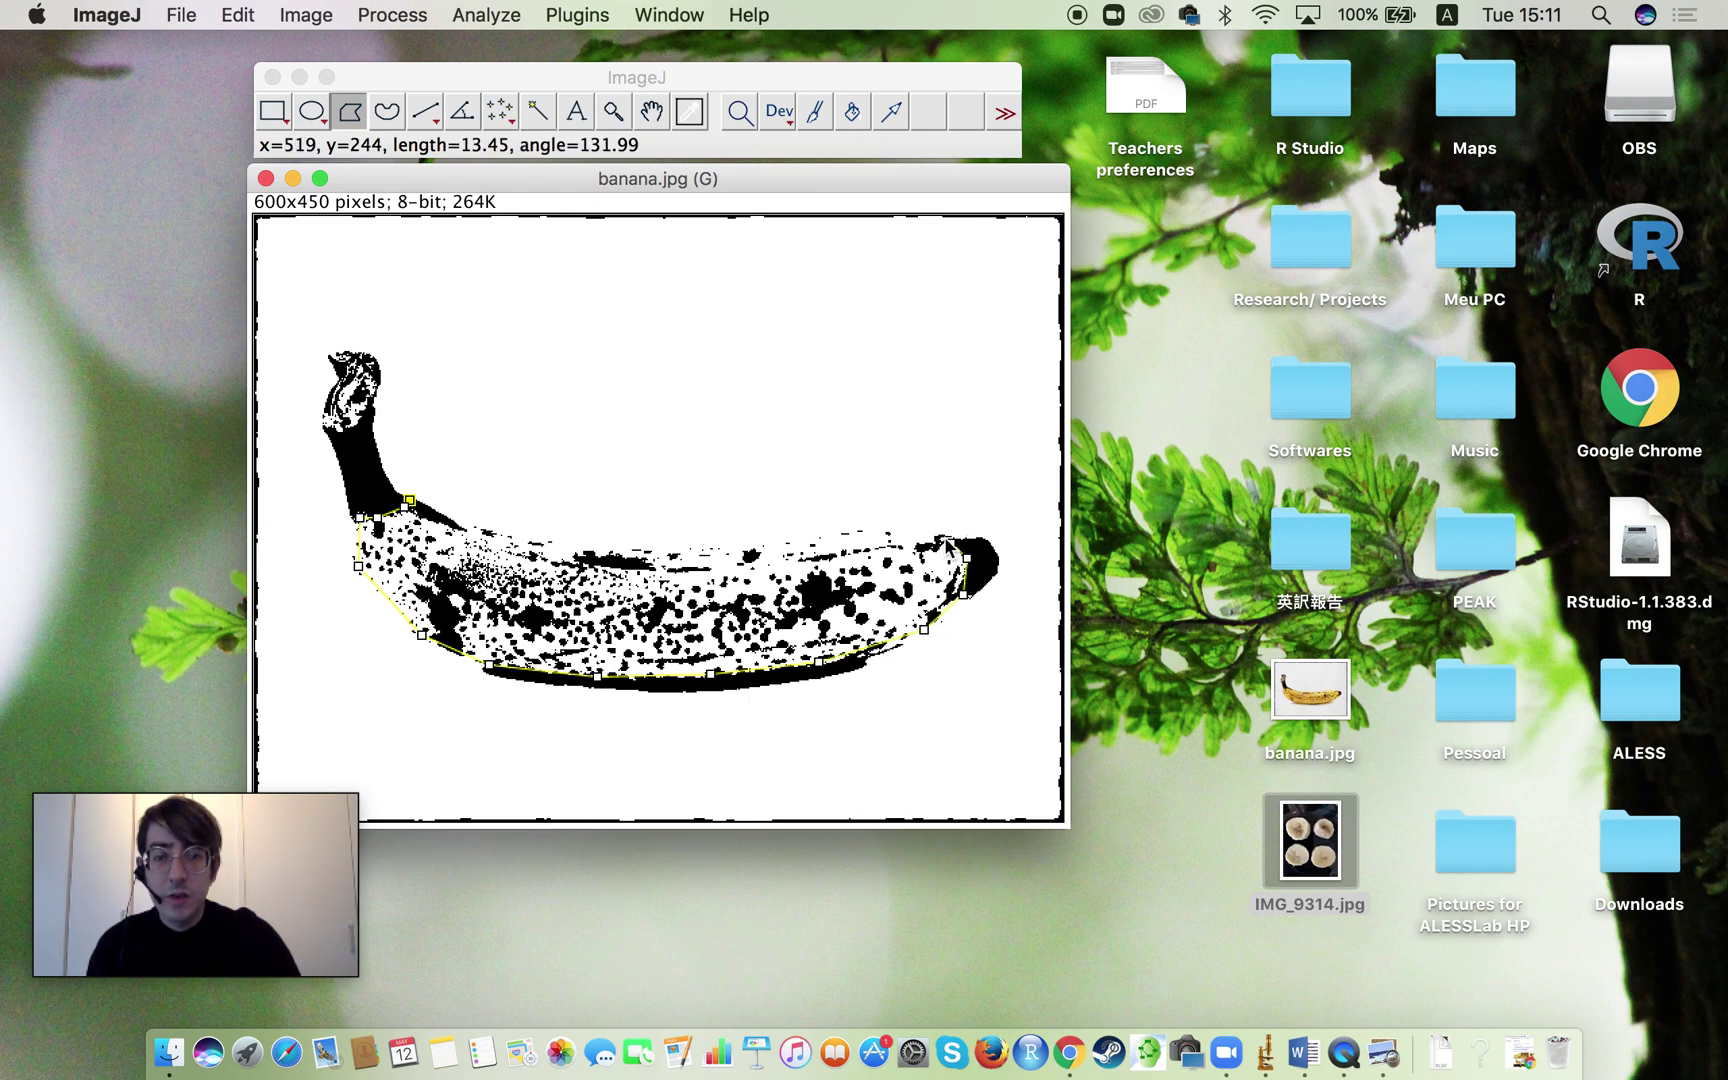
left_click(940, 537)
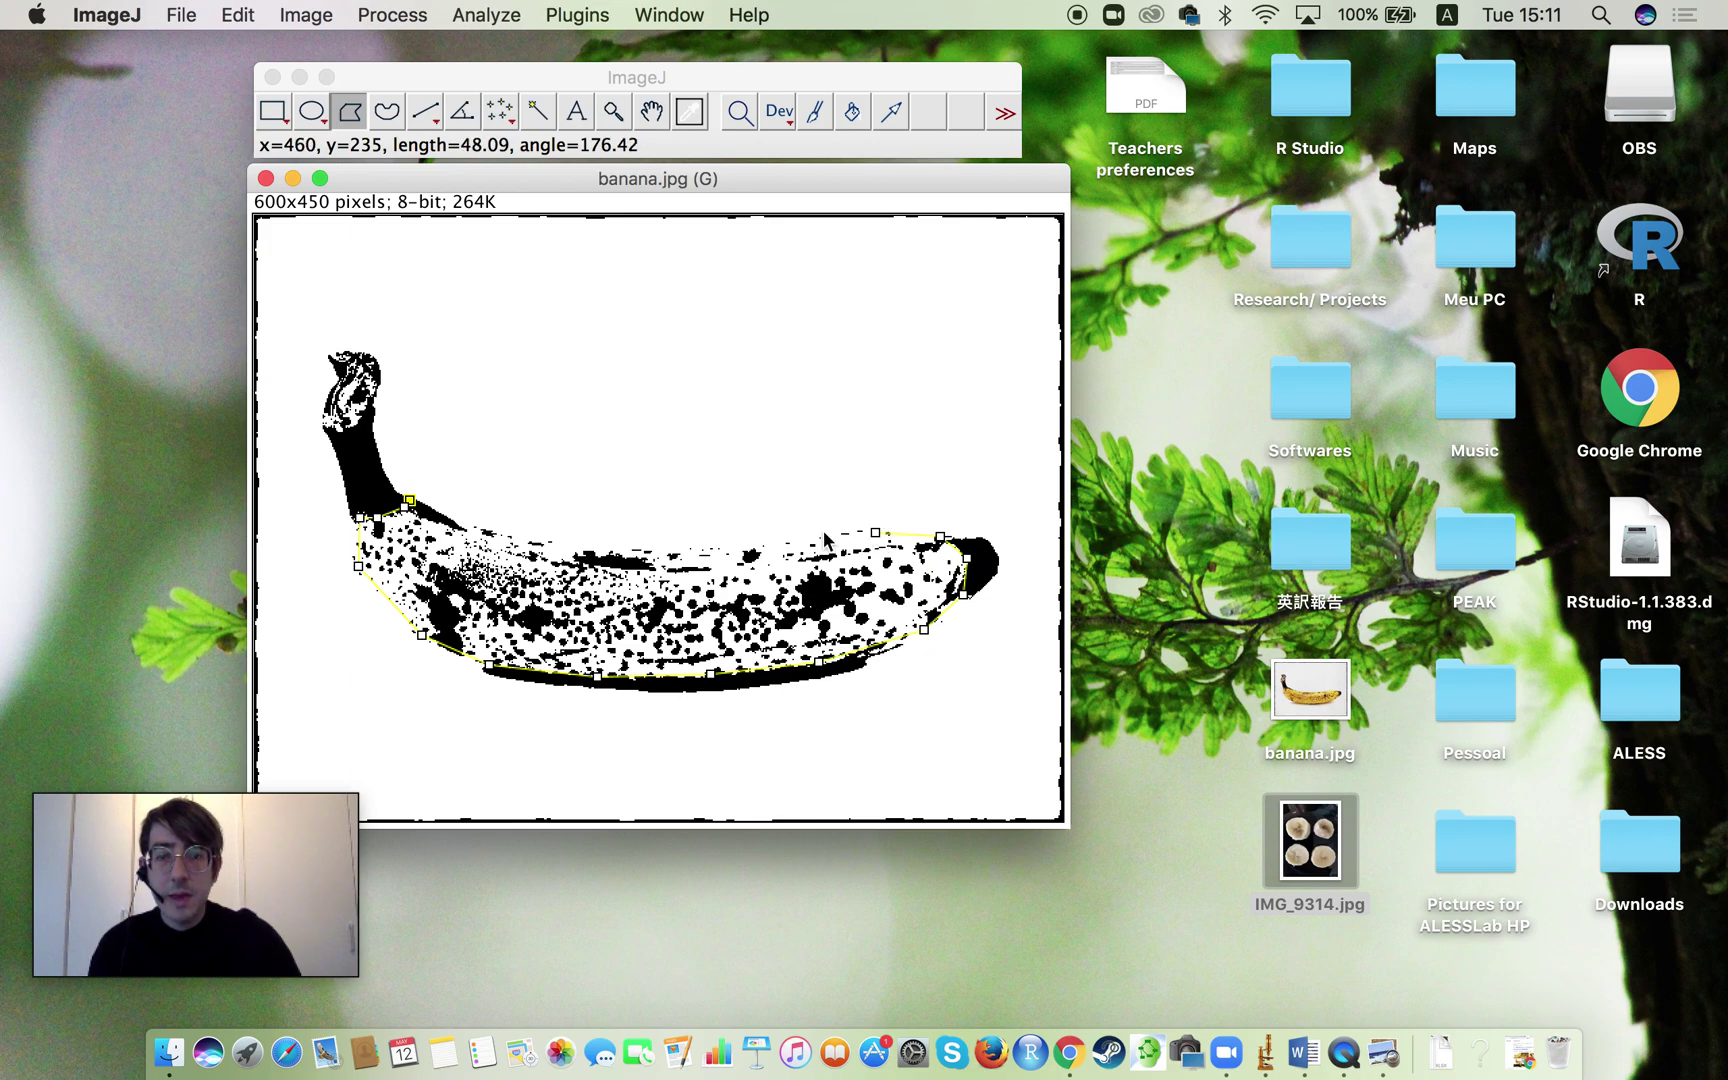
left_click(876, 532)
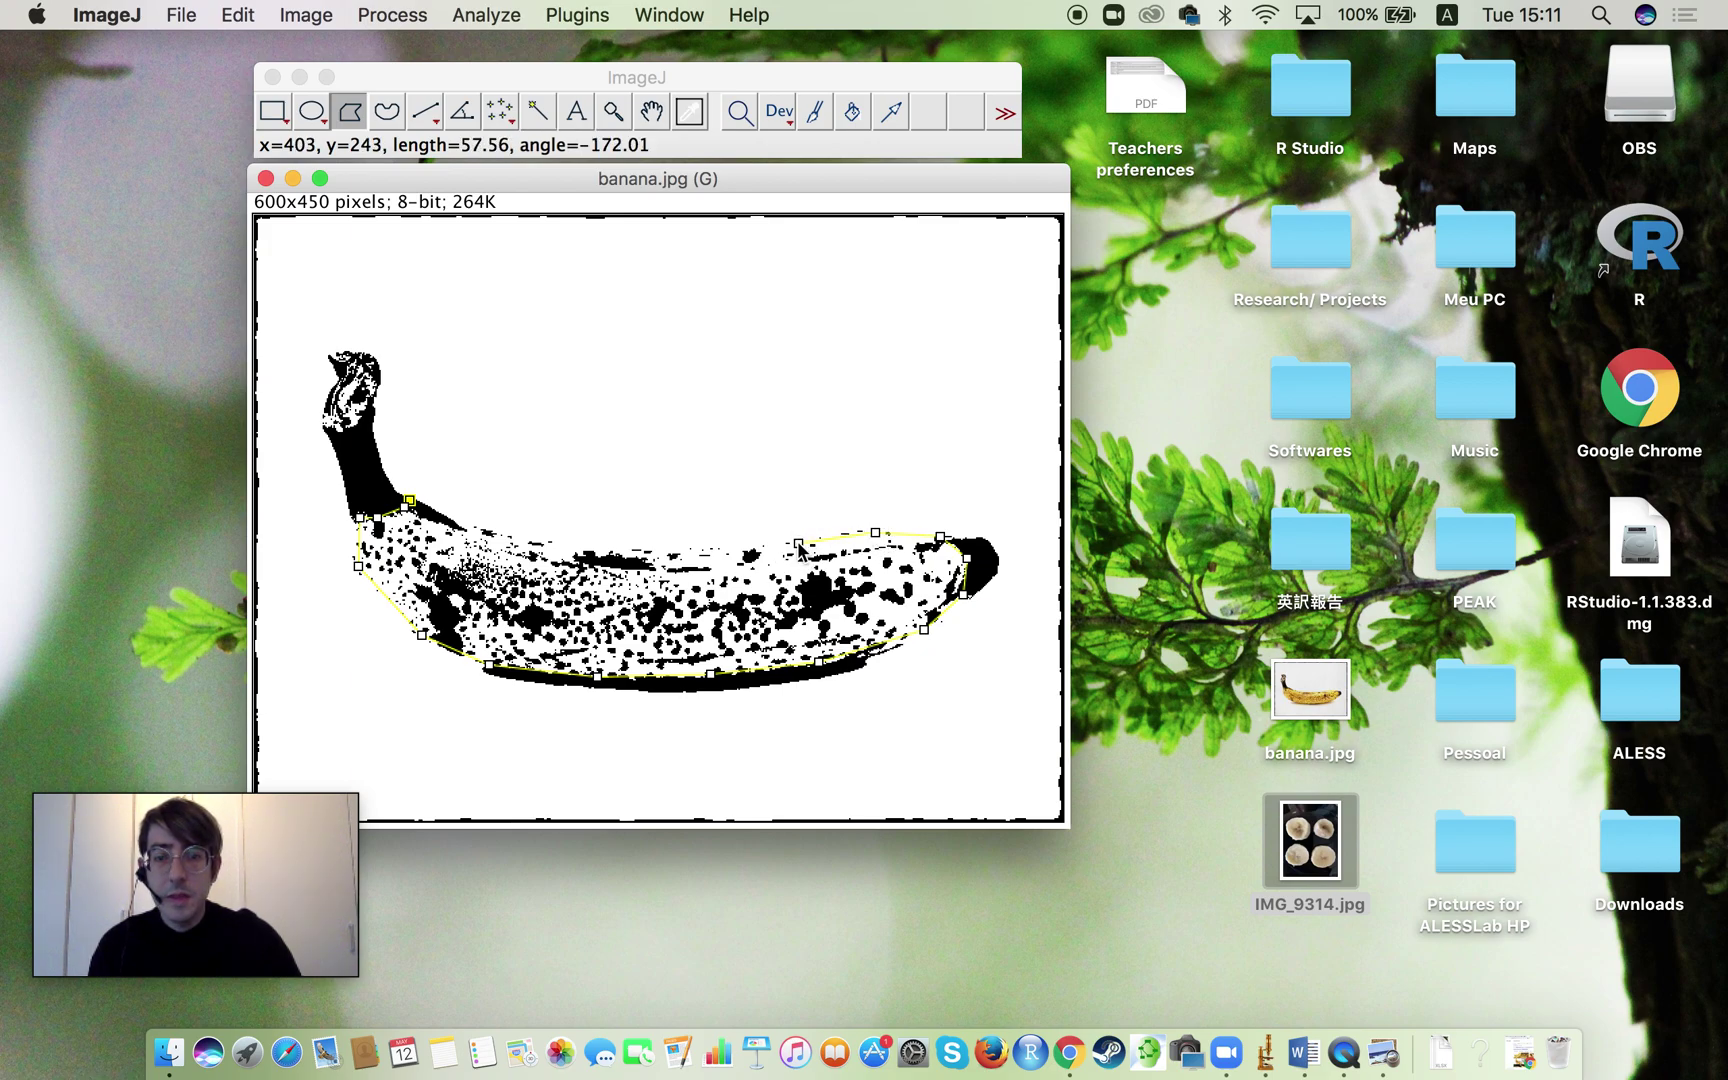
left_click(798, 541)
left_click(715, 552)
left_click(661, 559)
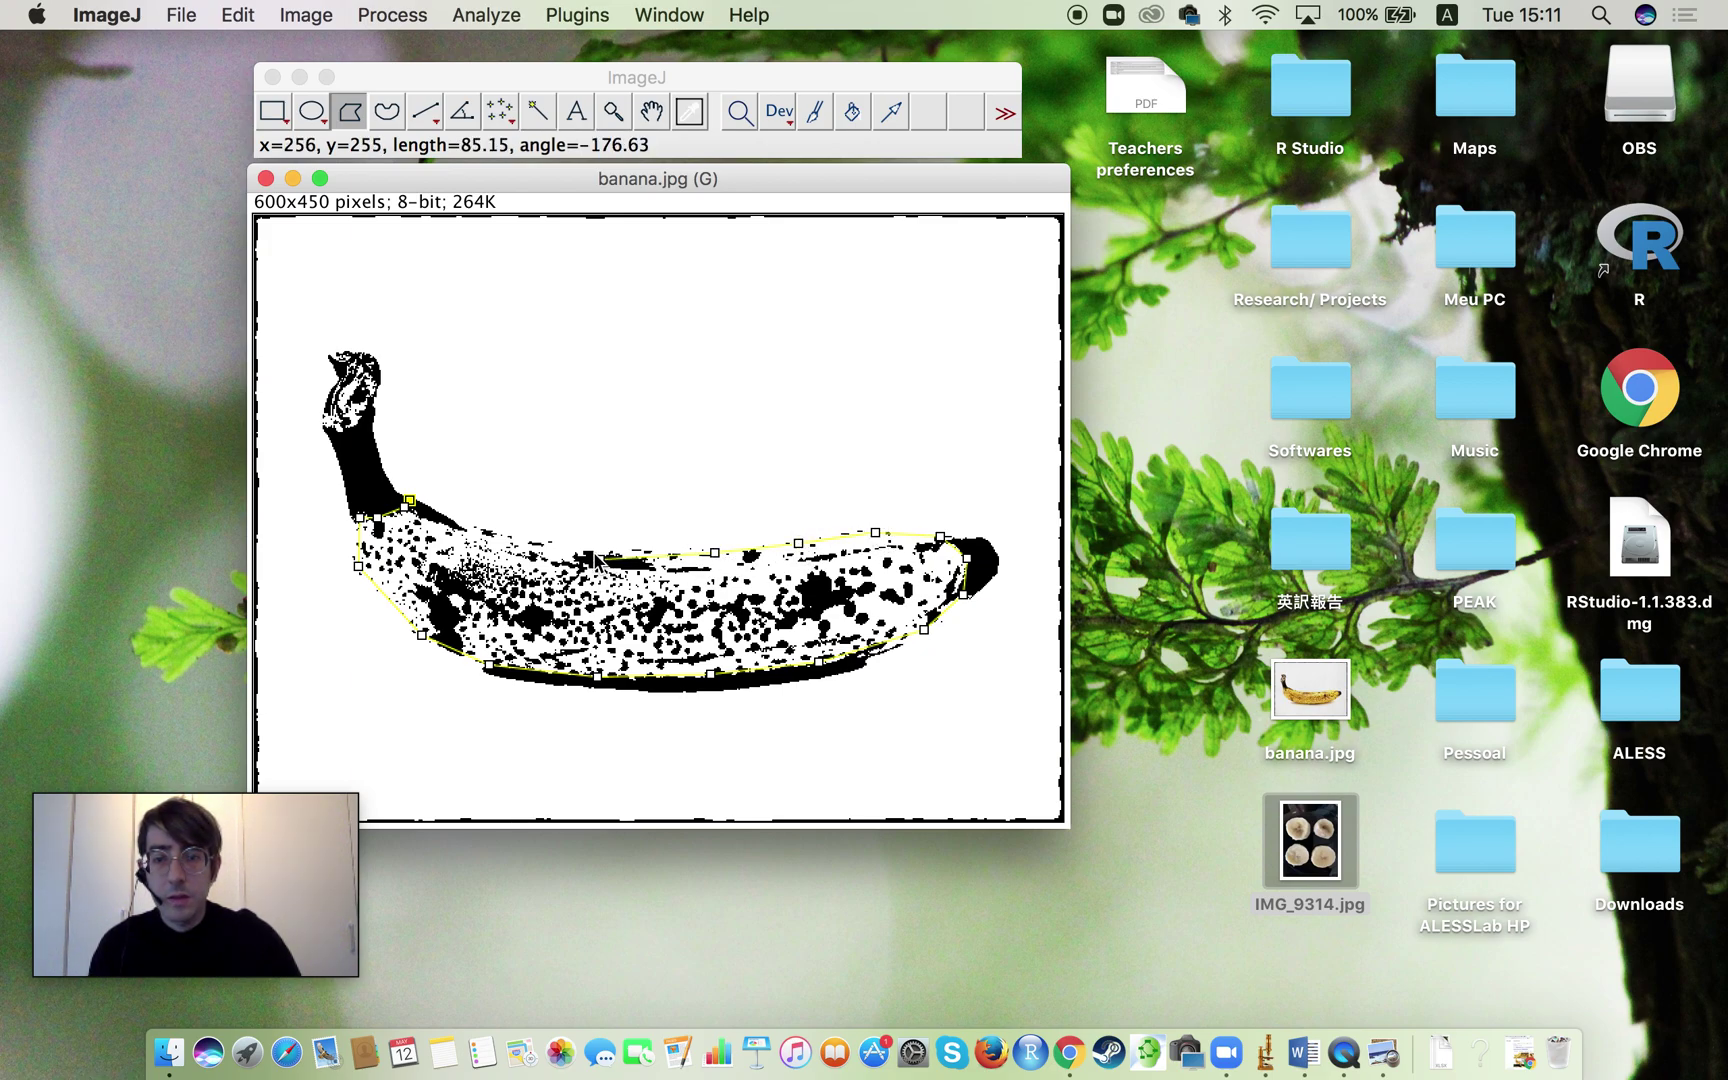
left_click(487, 531)
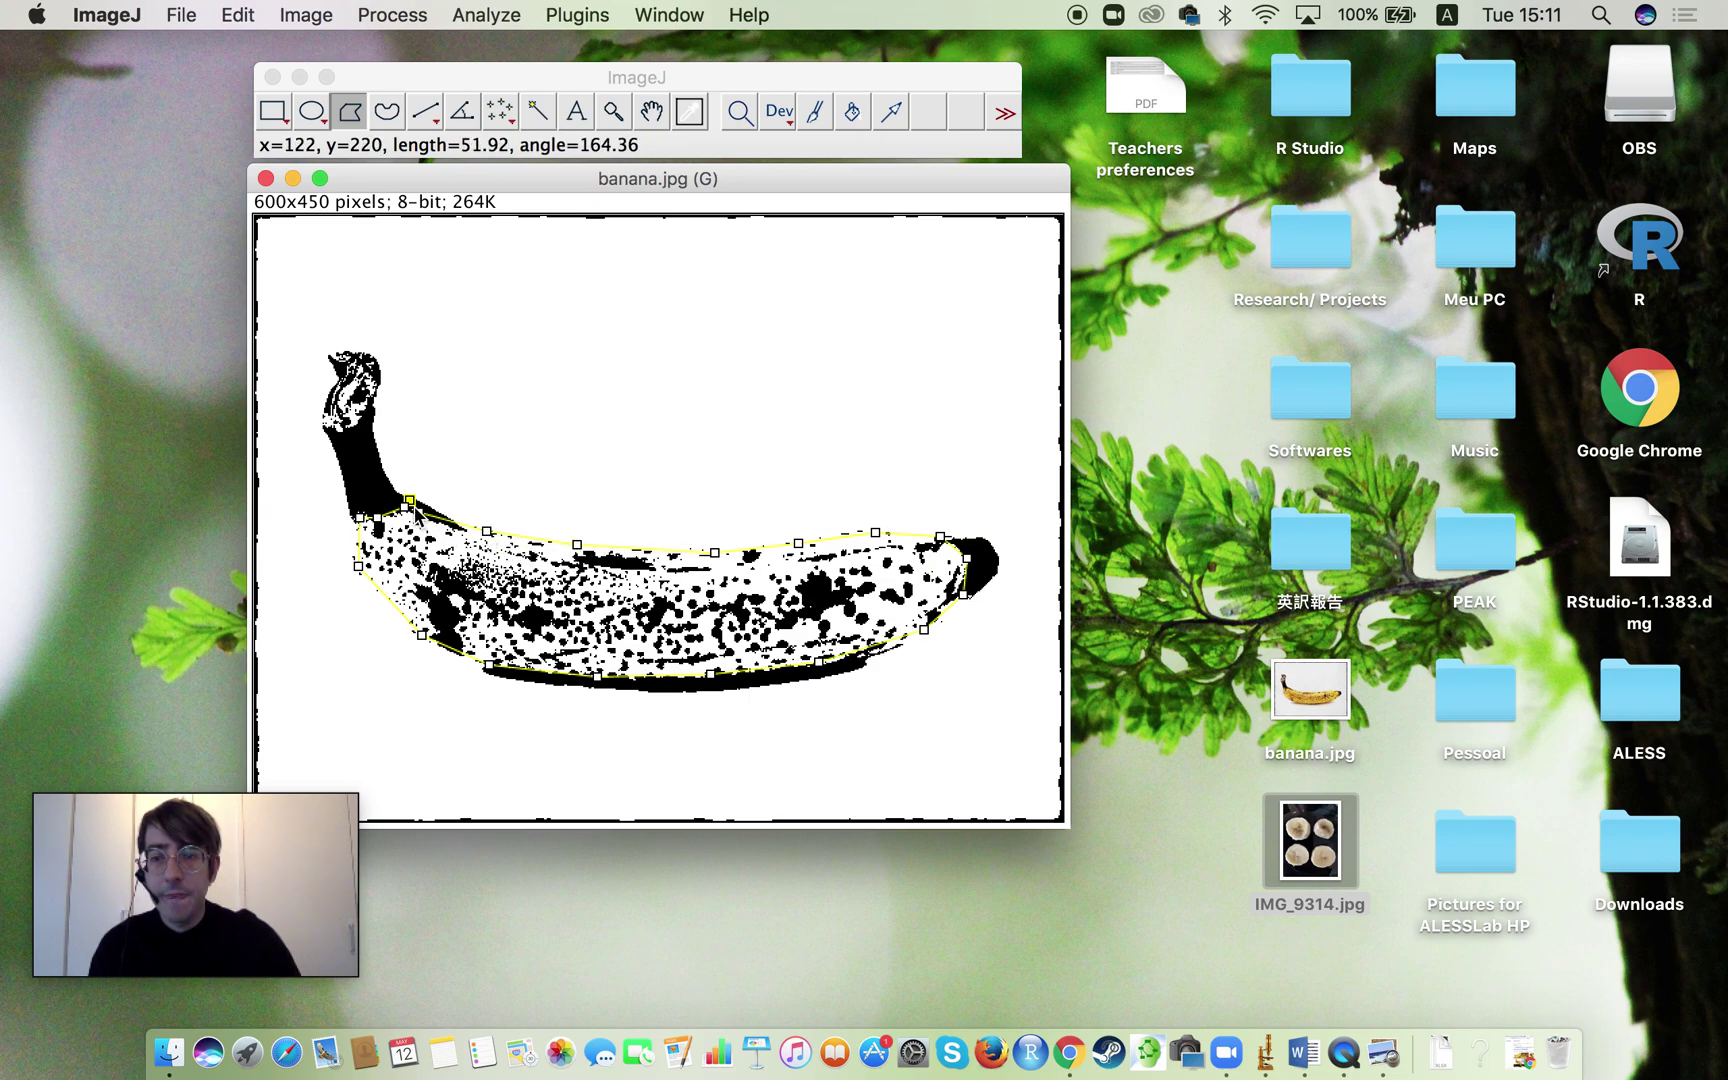
left_click(410, 502)
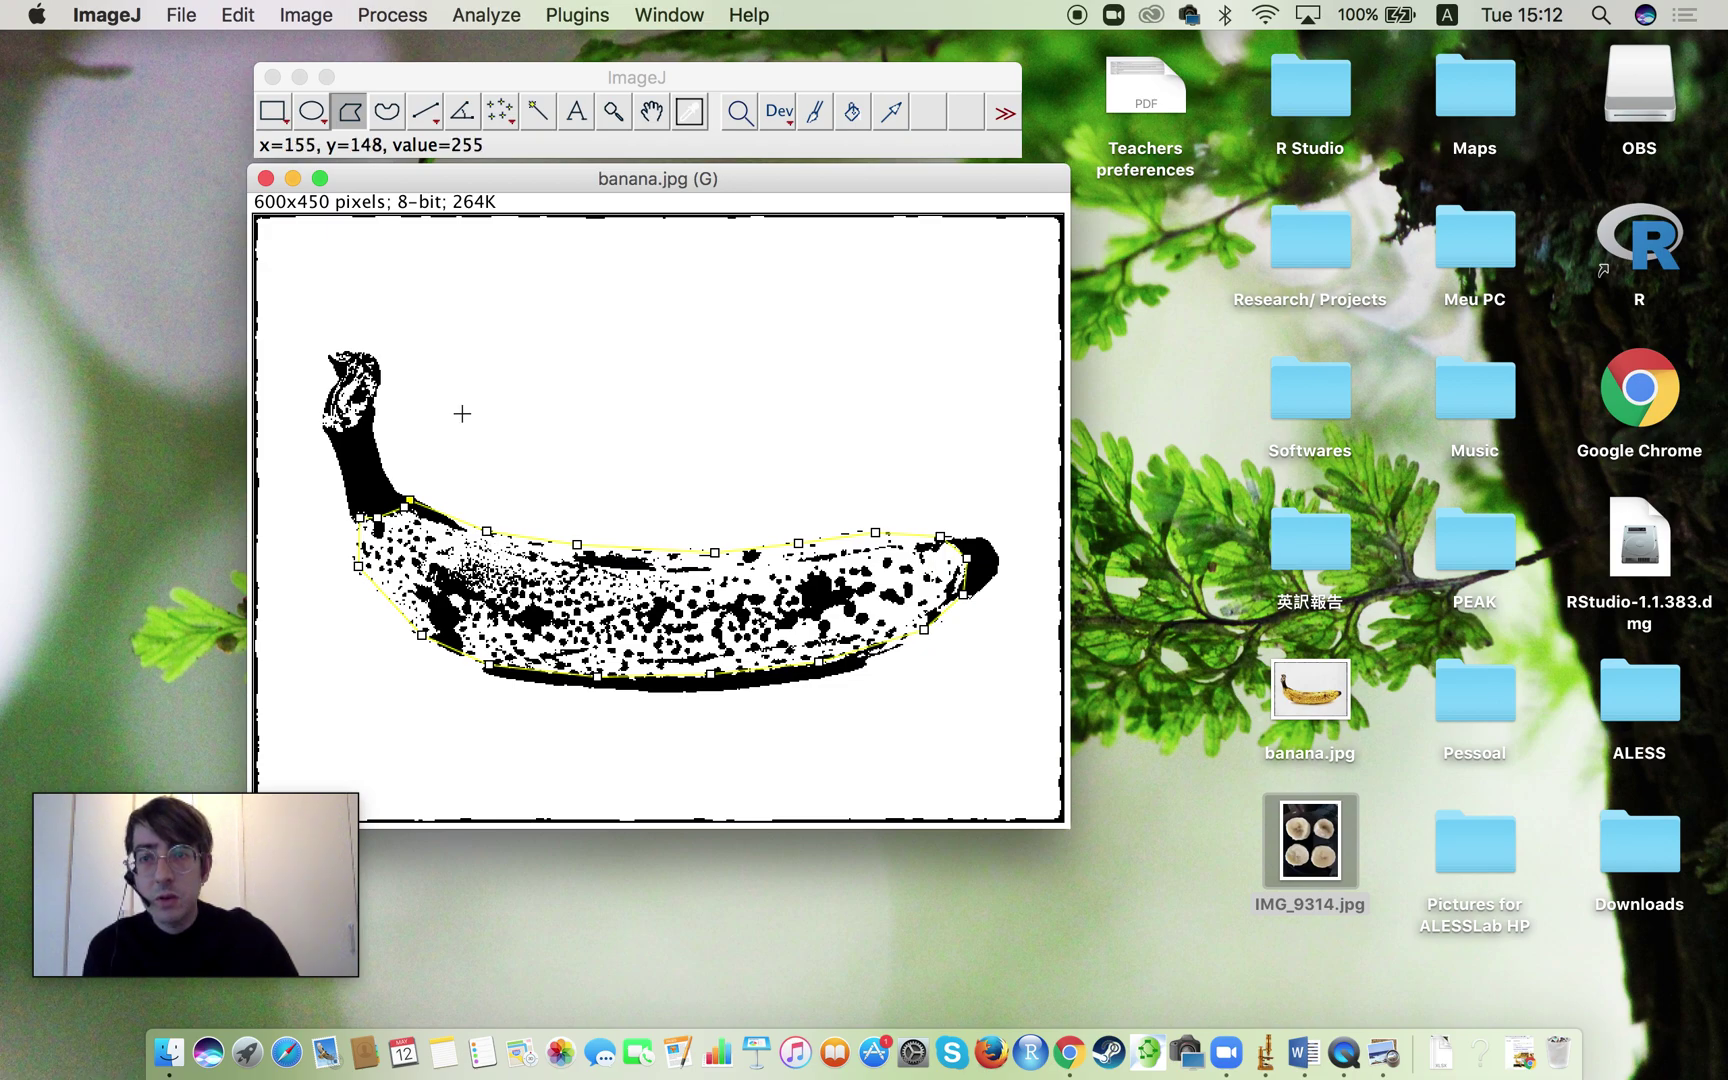
left_click(486, 15)
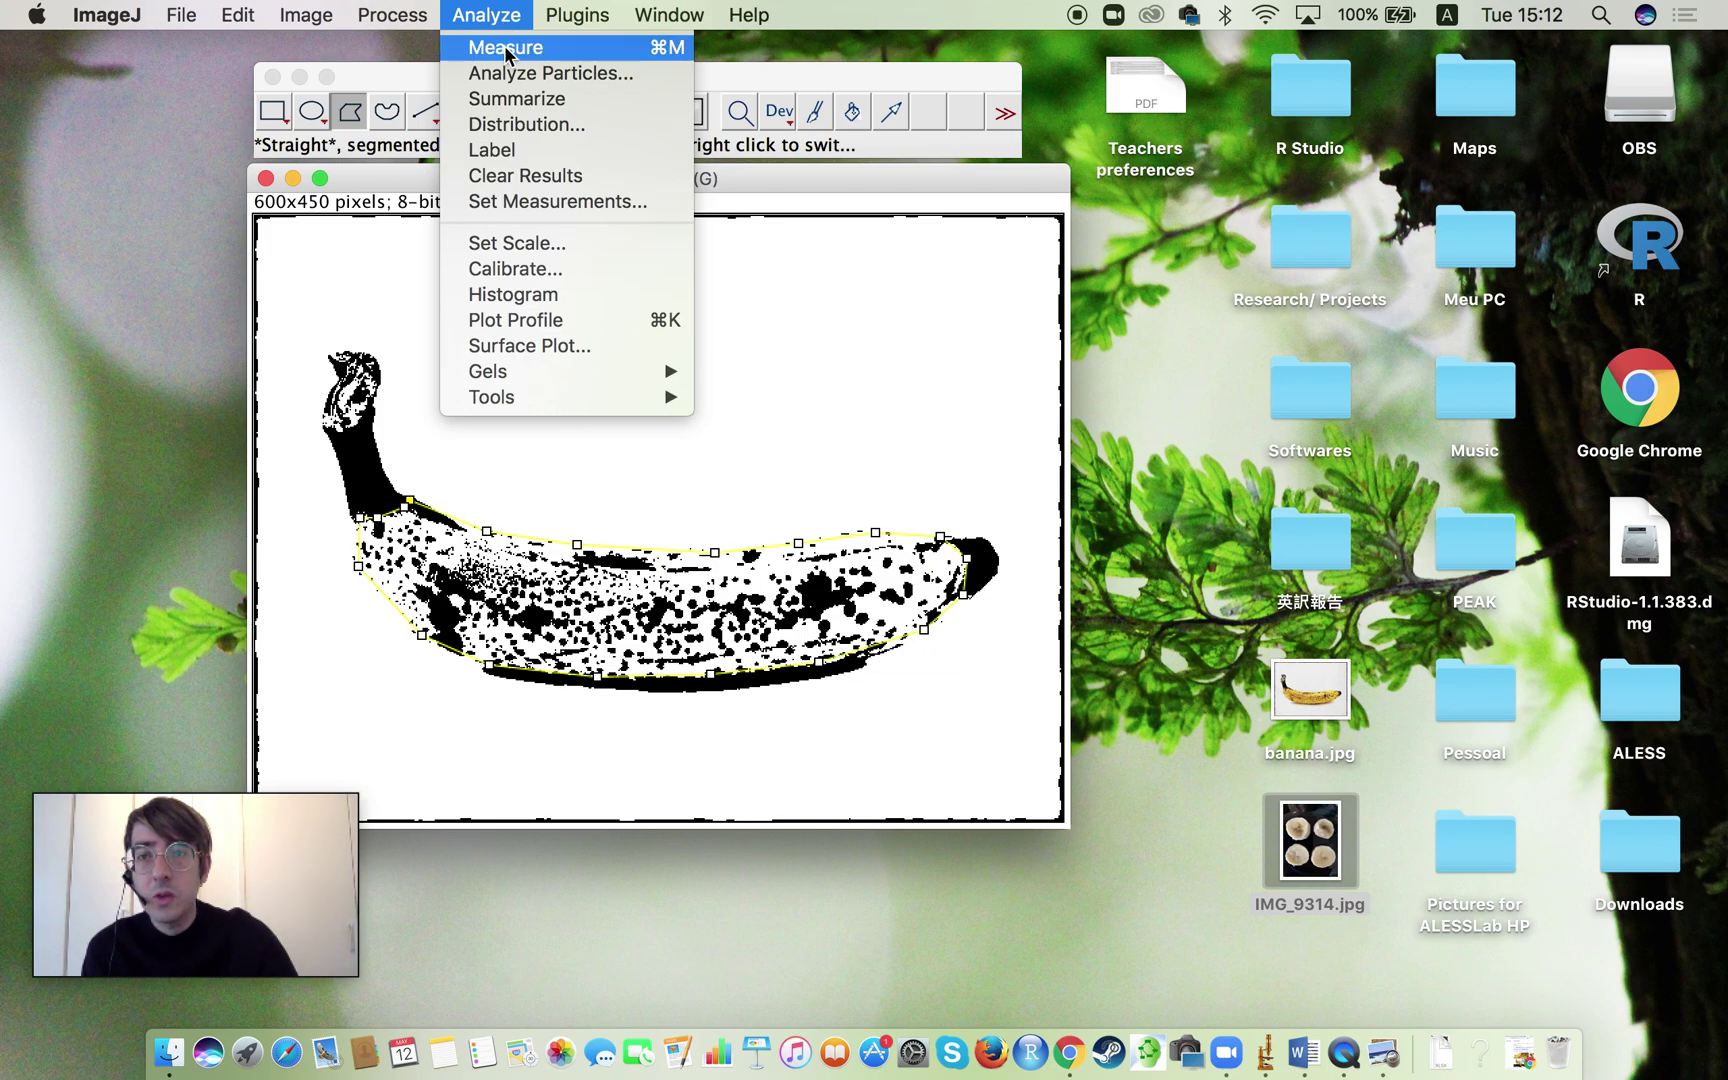
Step: Run Analyze Particles with Show 'Nothing', Display results and Summarize, finding 36 particles
left_click(548, 75)
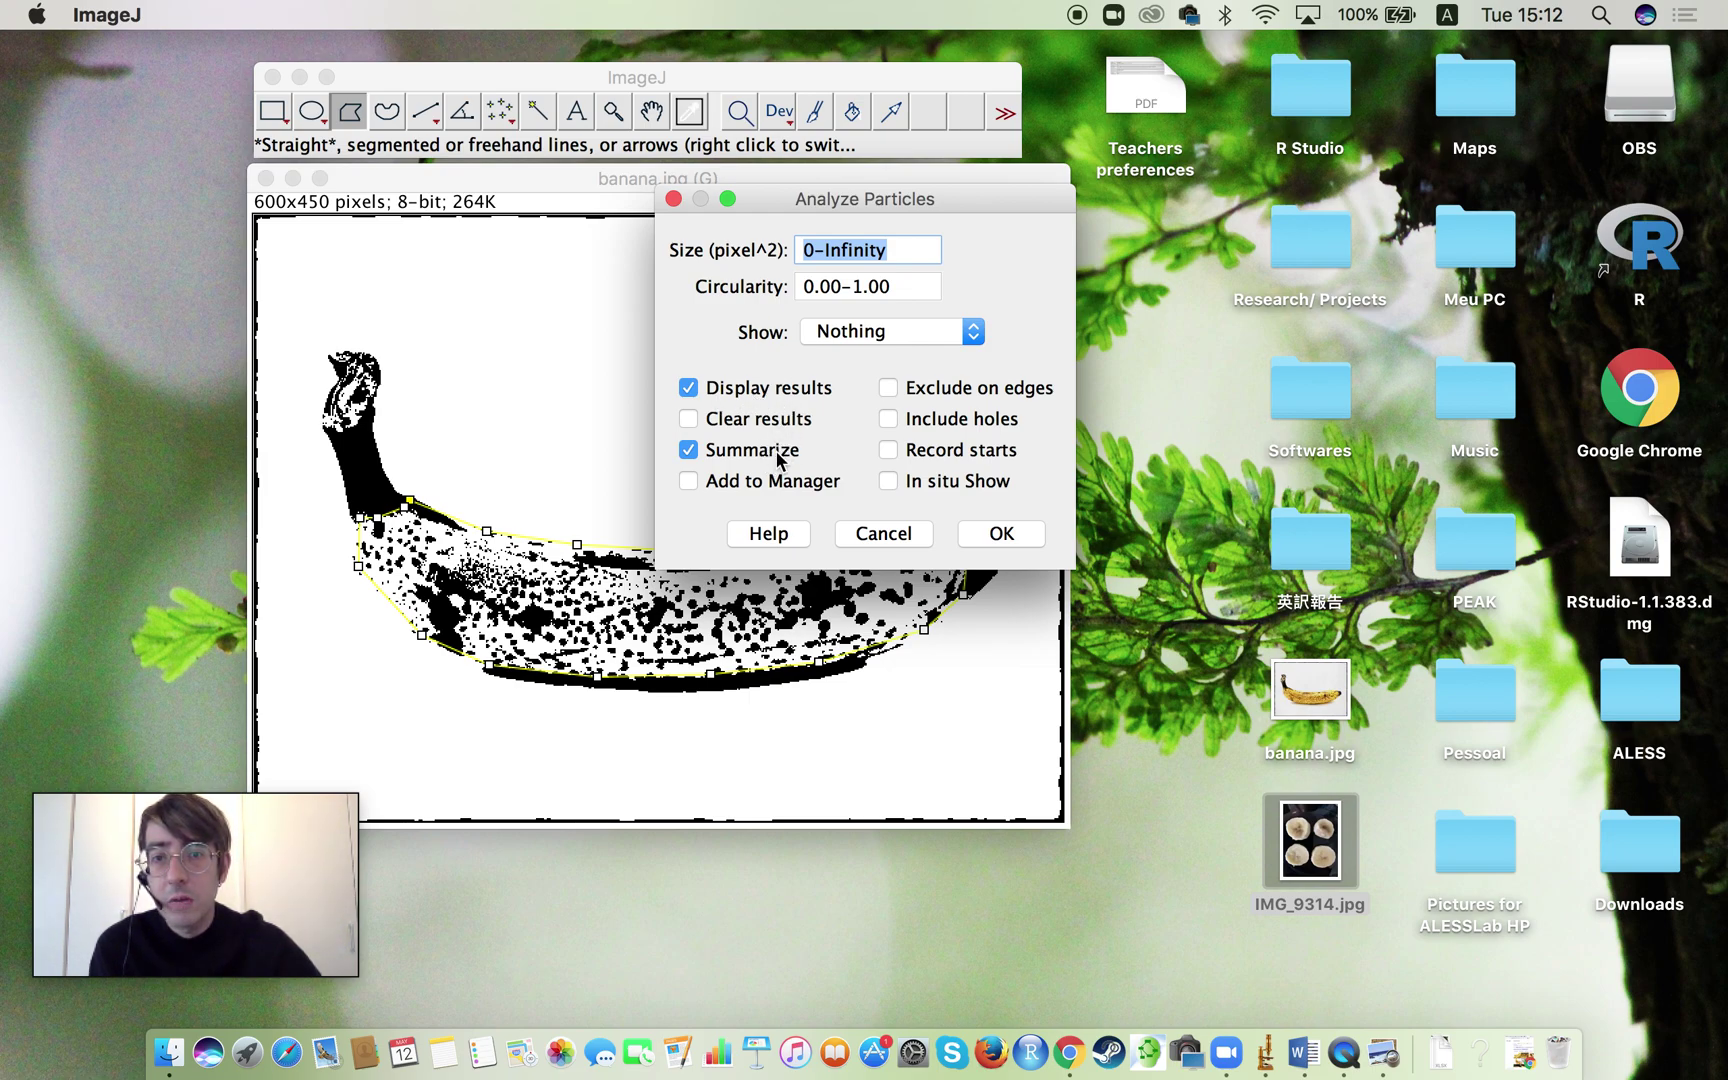
left_click(974, 332)
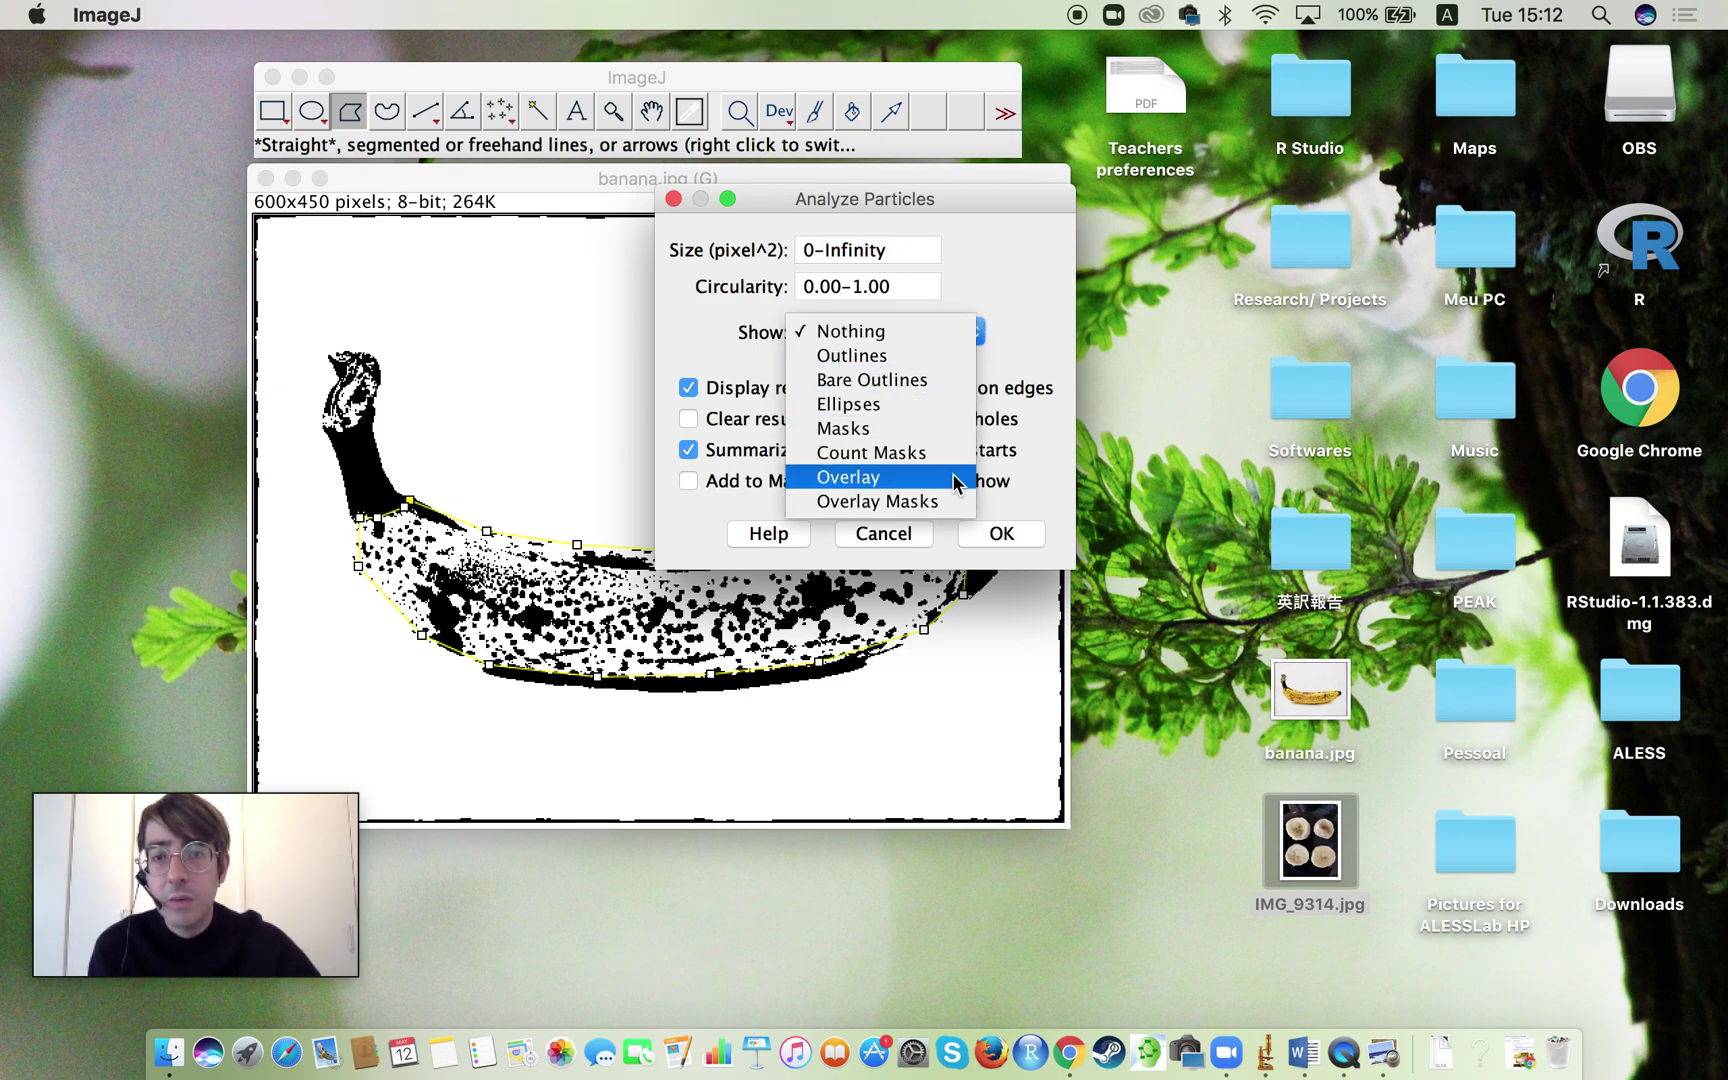
left_click(1004, 292)
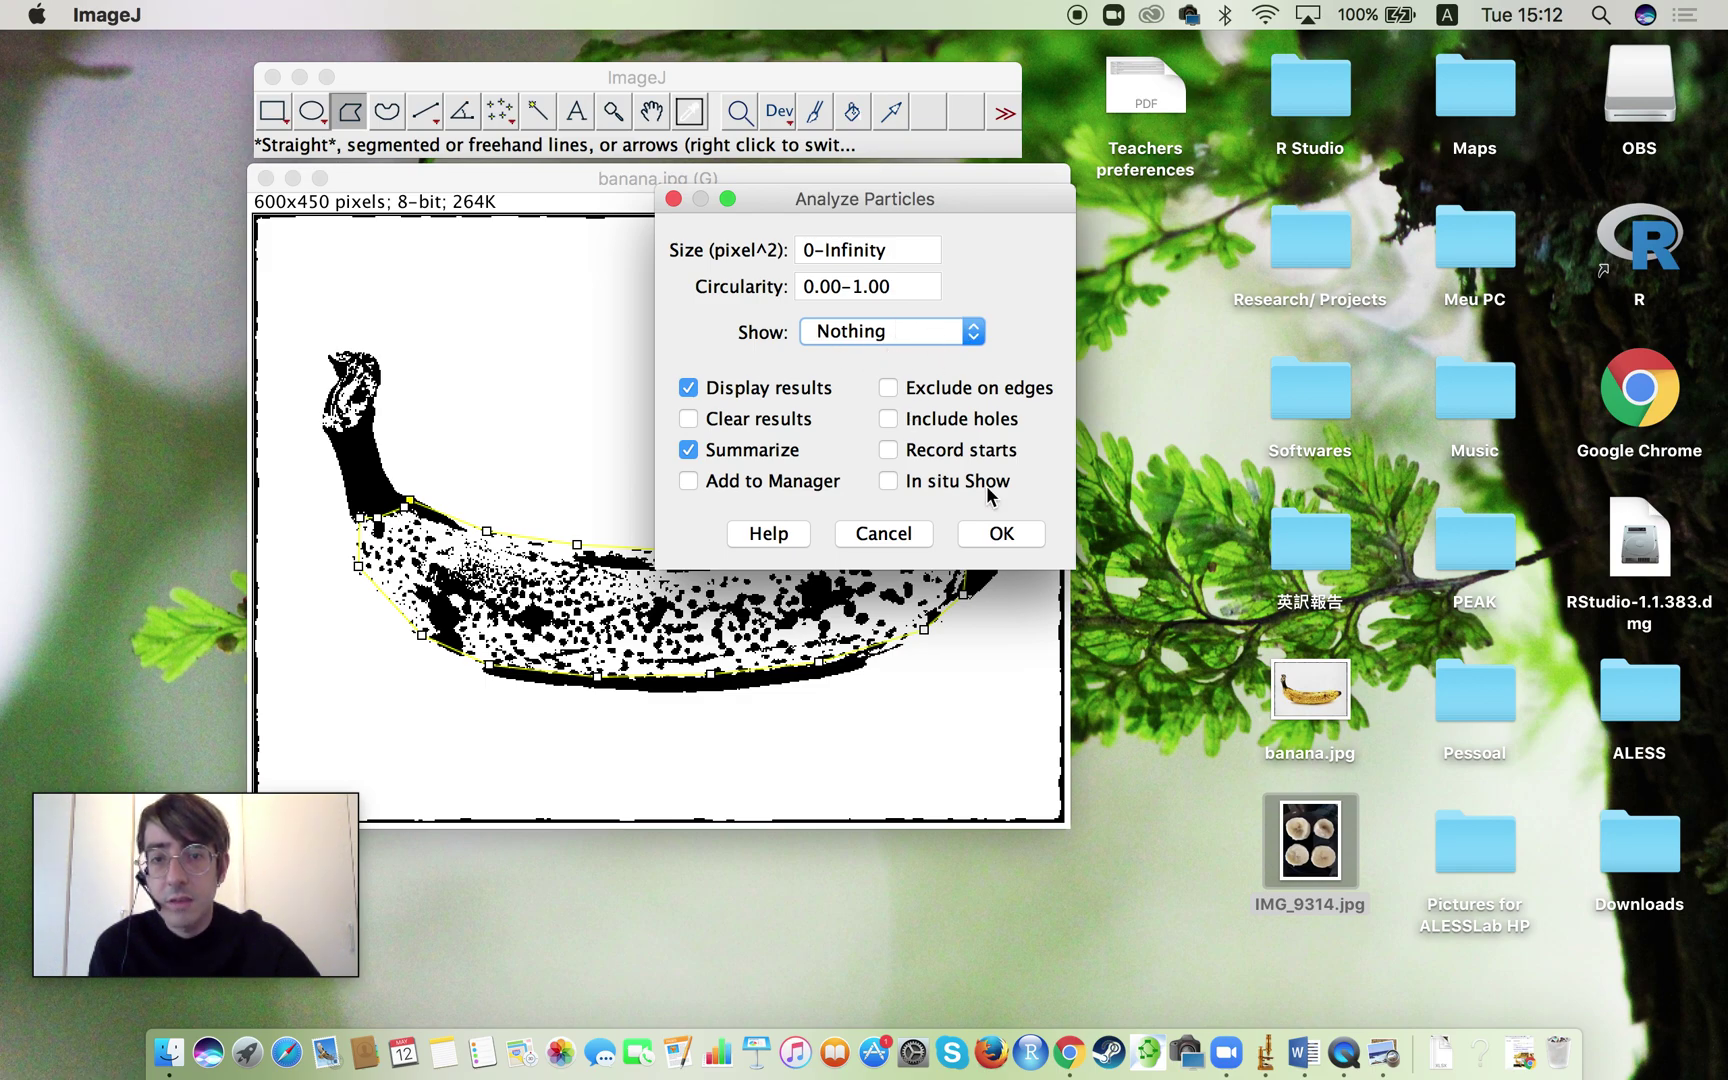
left_click(1000, 534)
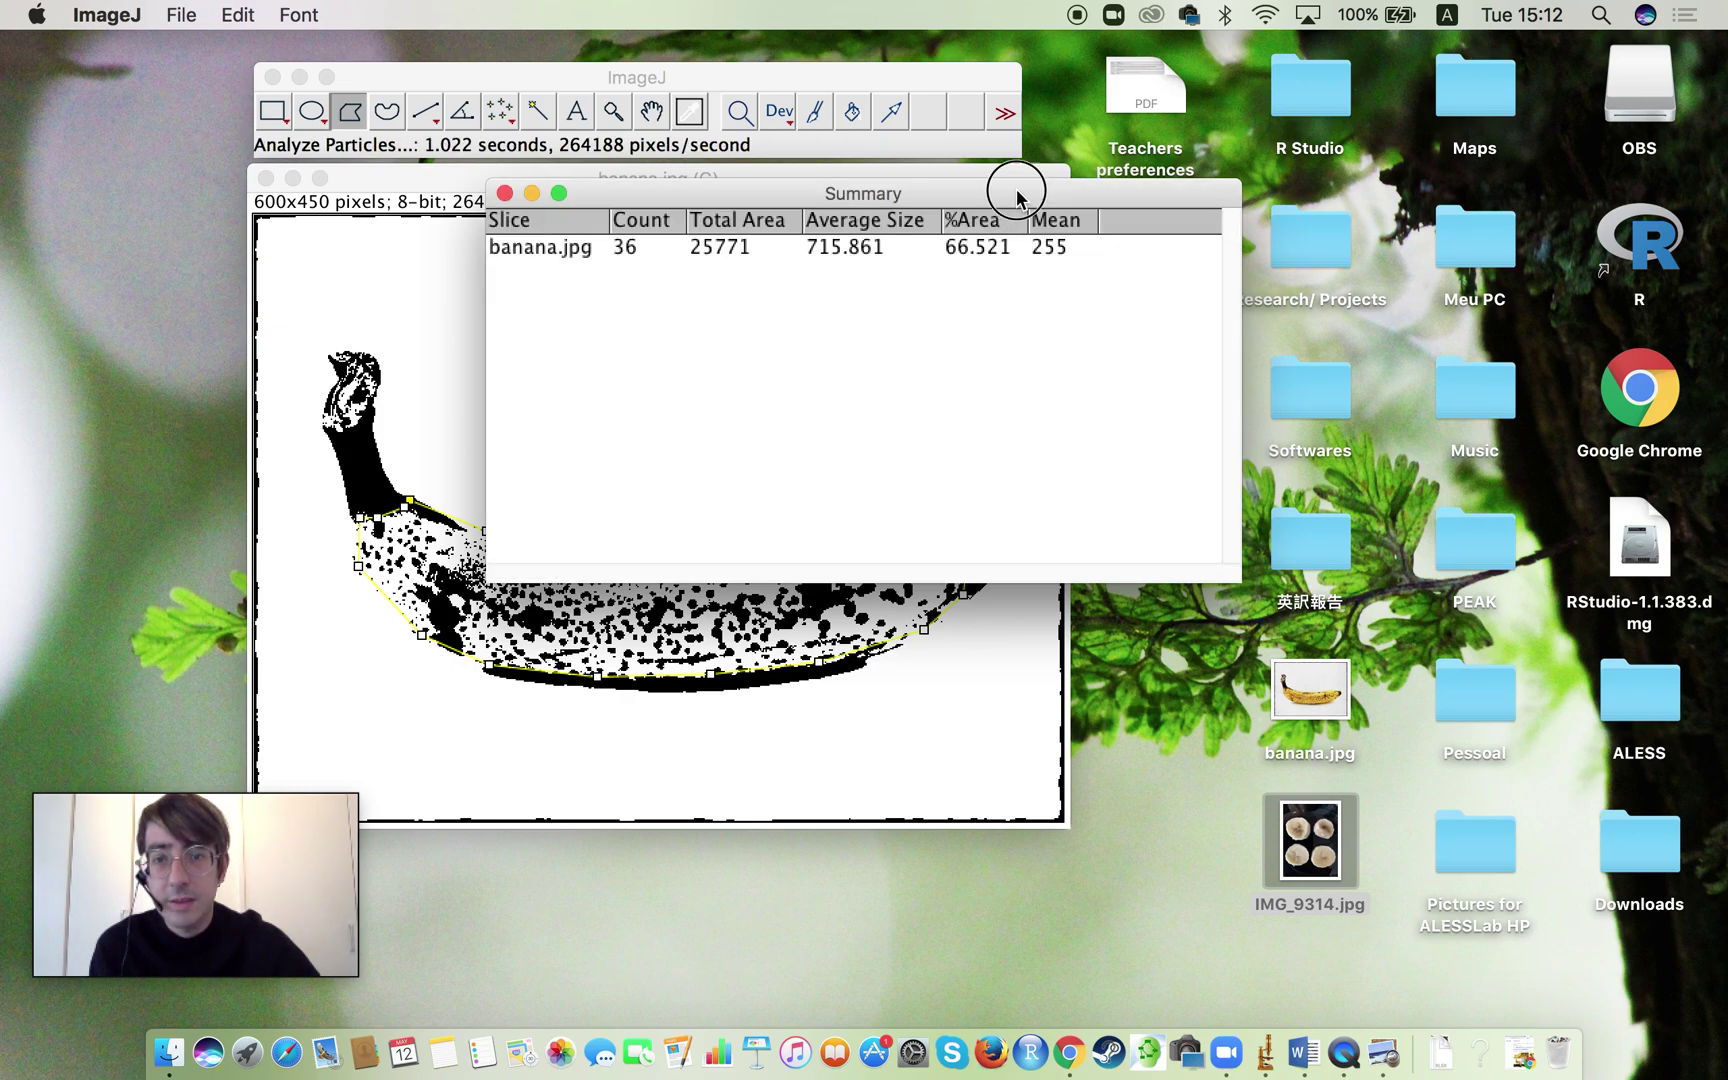
Step: Separate the Summary and Results tables, scroll the results, minimize Results, and park Summary top-right
left_click_drag(1010, 190, 841, 340)
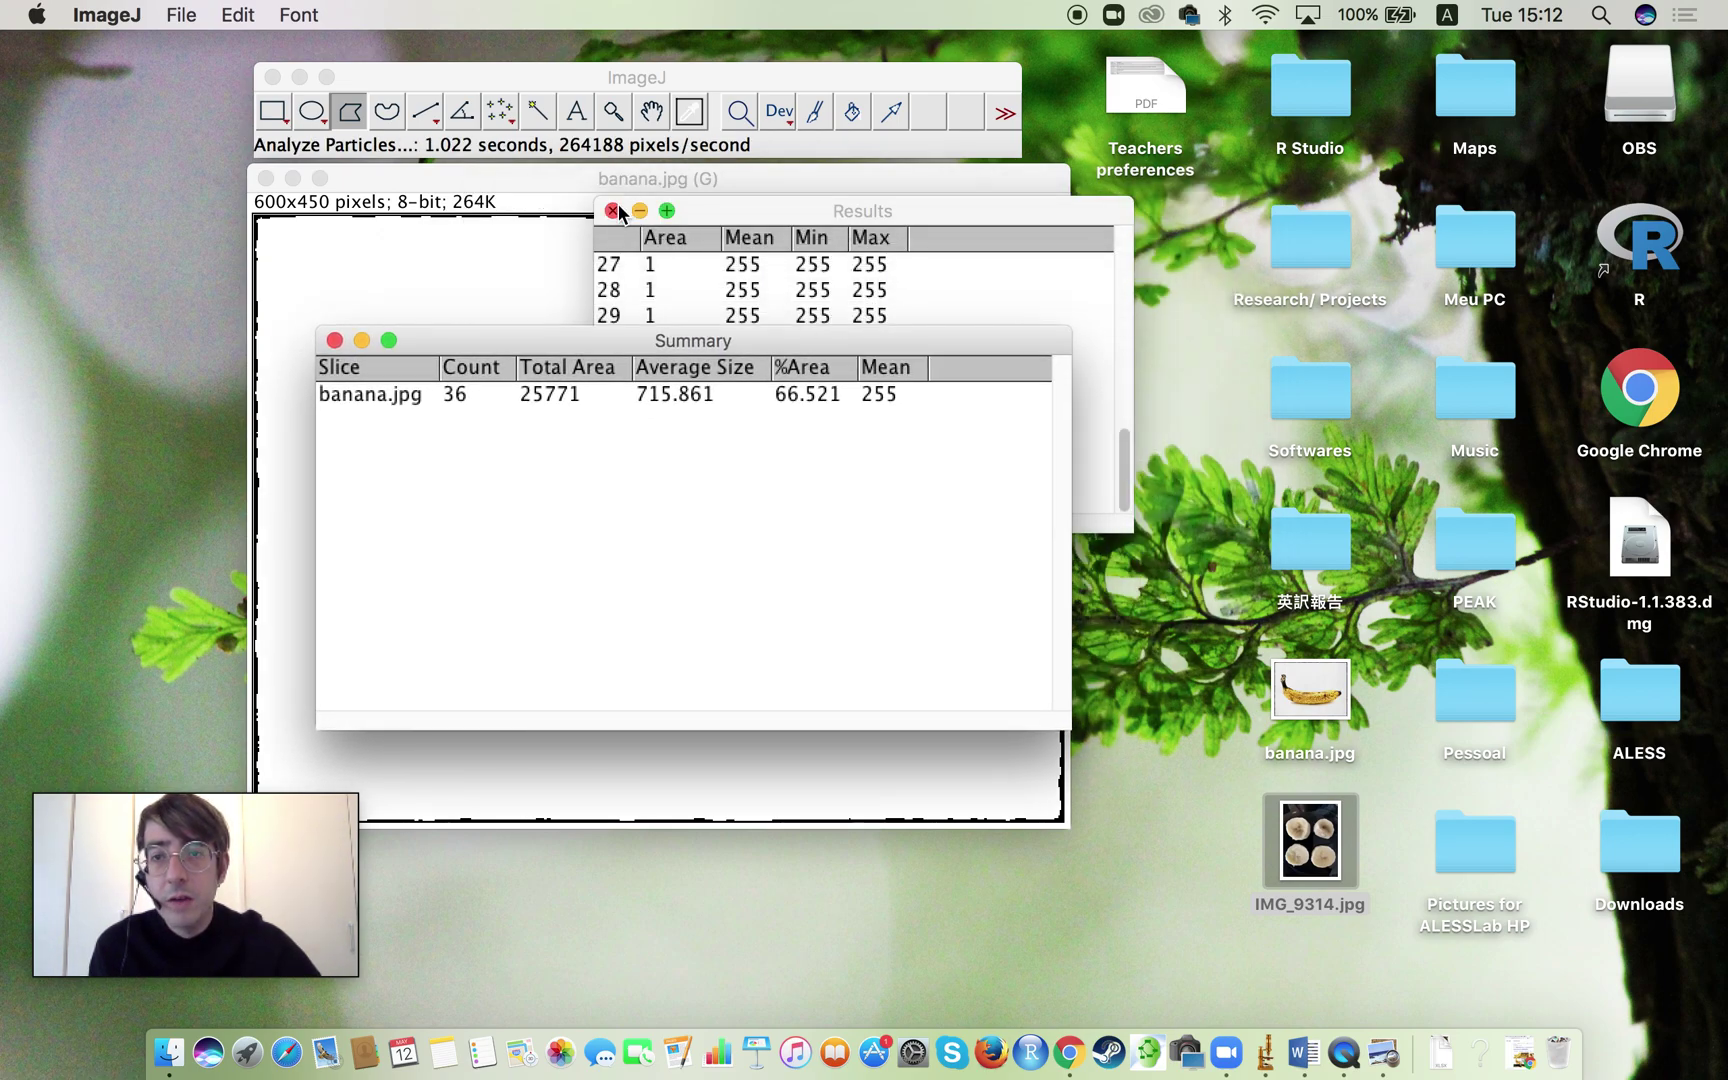
left_click_drag(760, 212, 1258, 356)
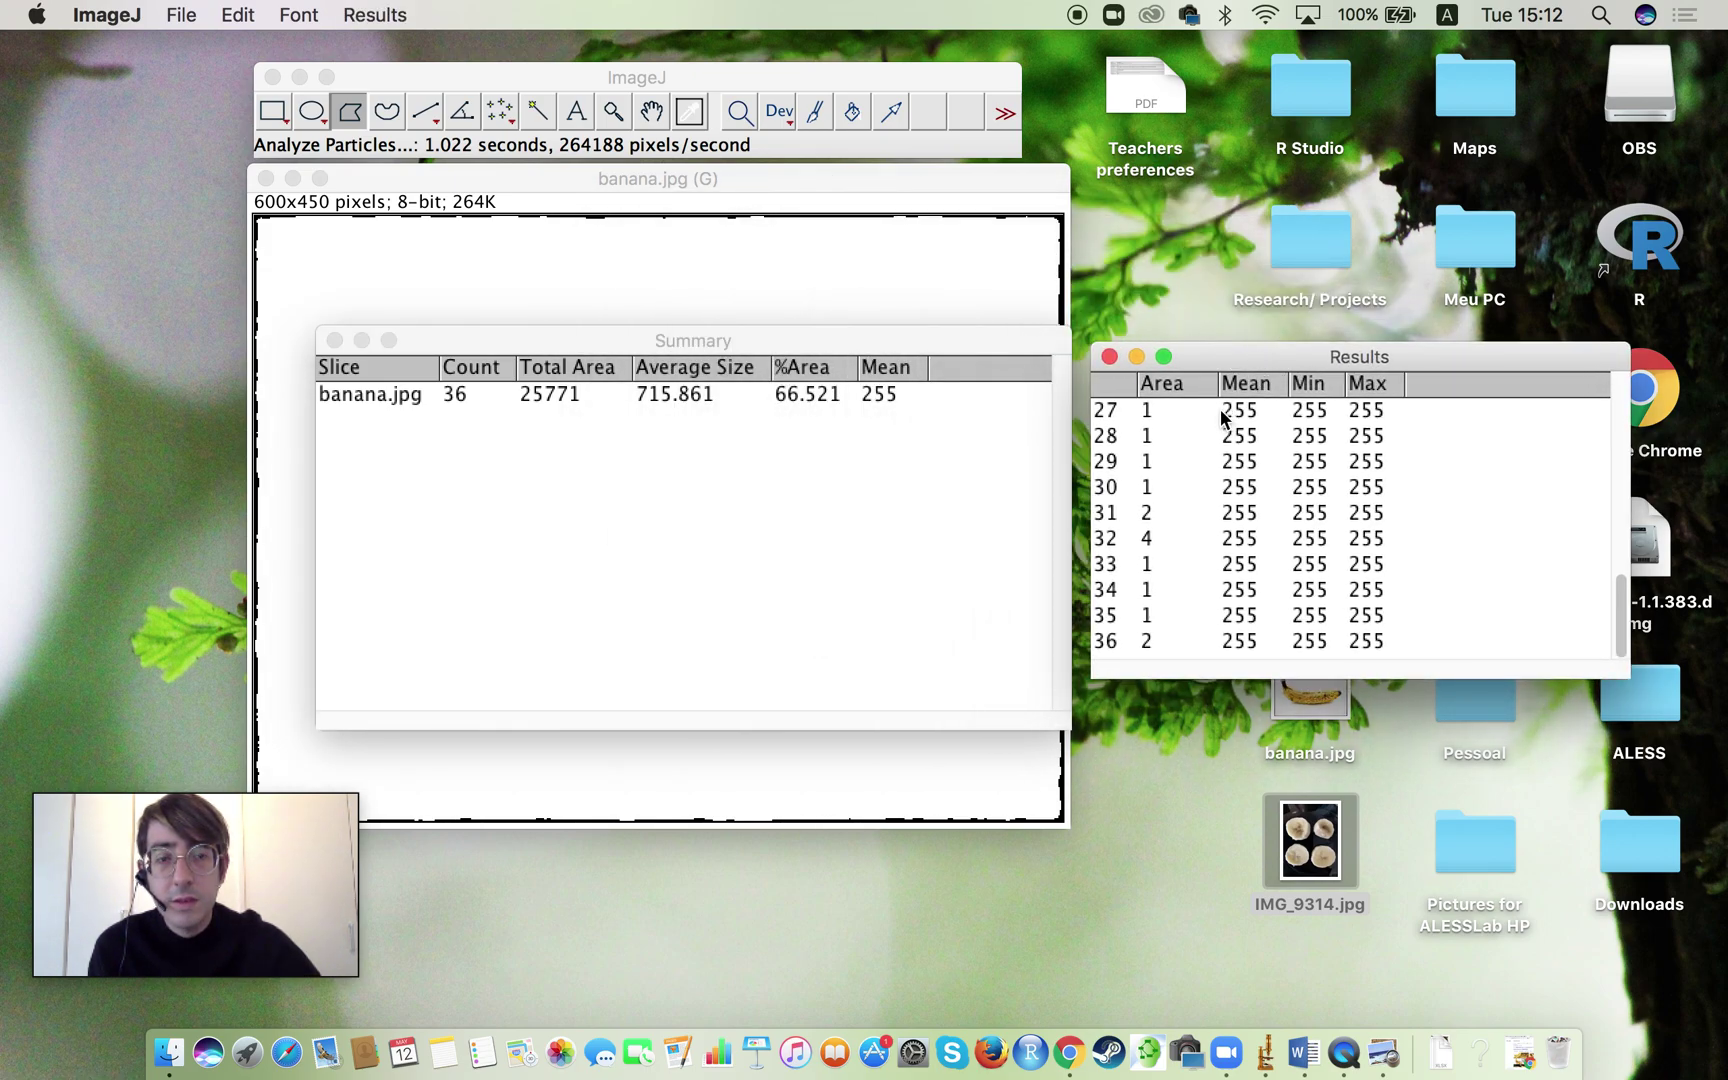
scroll(1312, 512, "up", 10)
scroll(1310, 505, "down", 10)
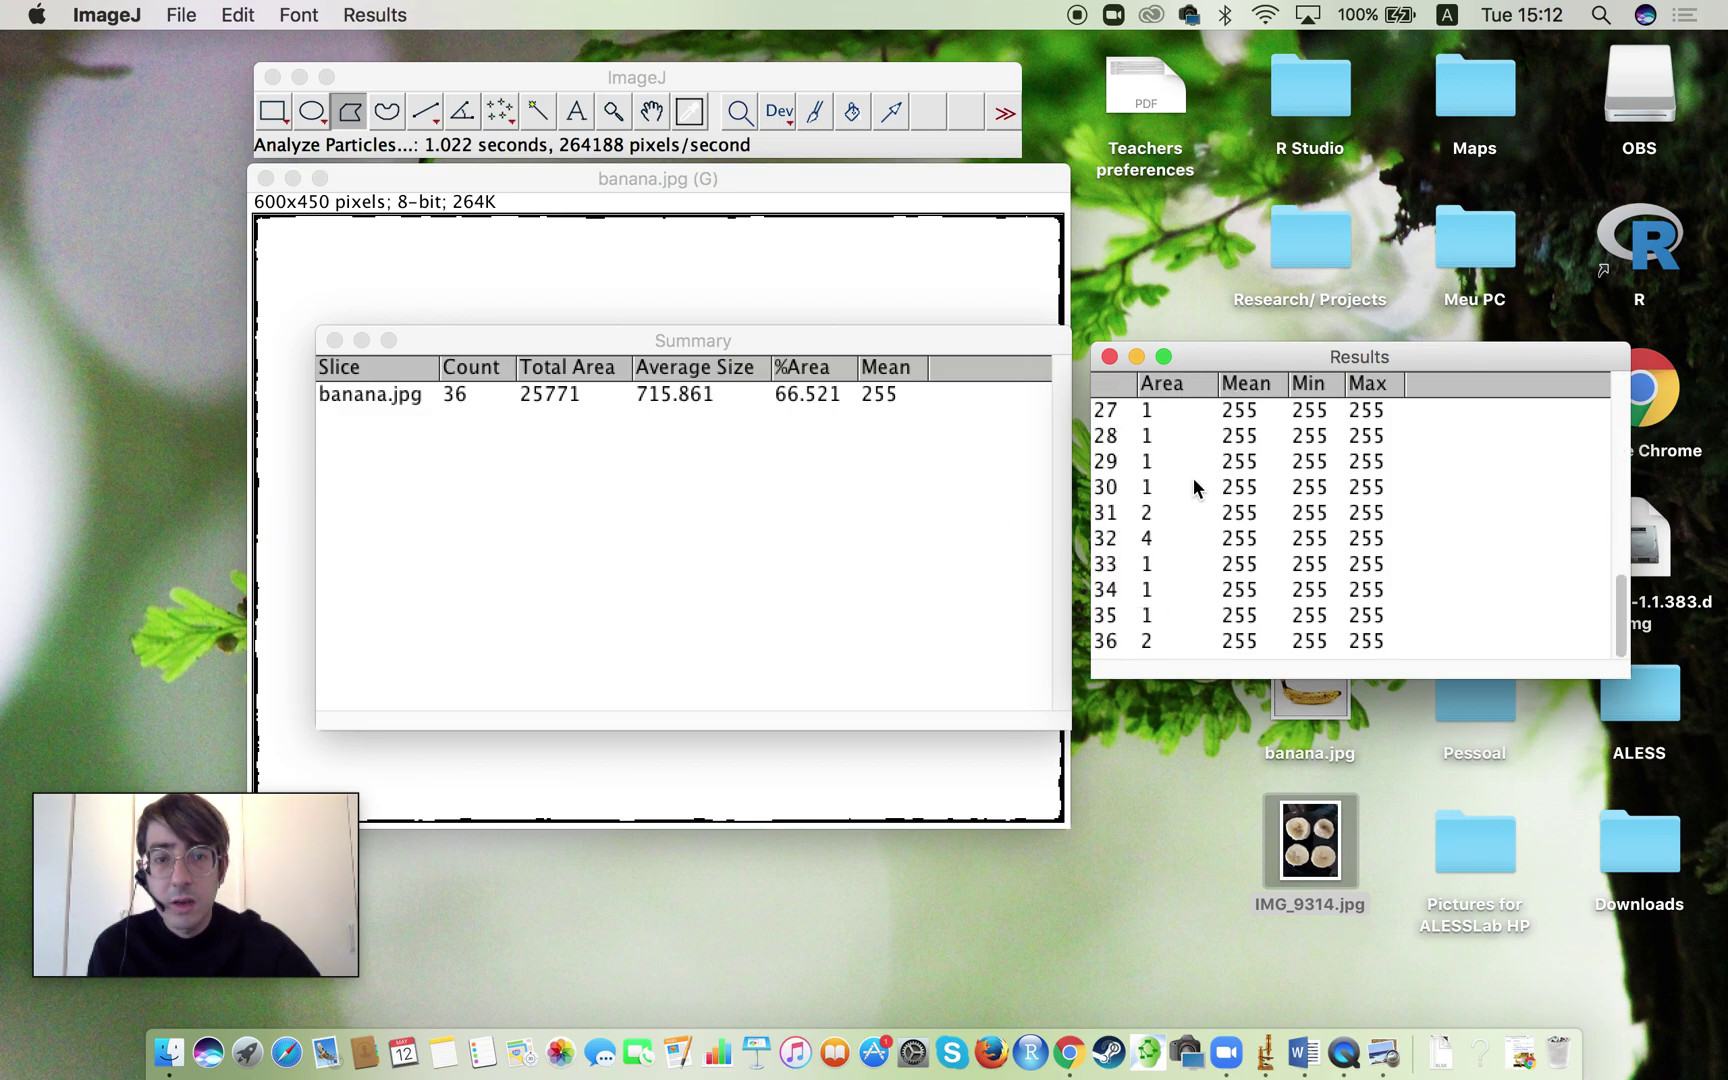
scroll(1193, 478, "up", 10)
scroll(1232, 458, "down", 10)
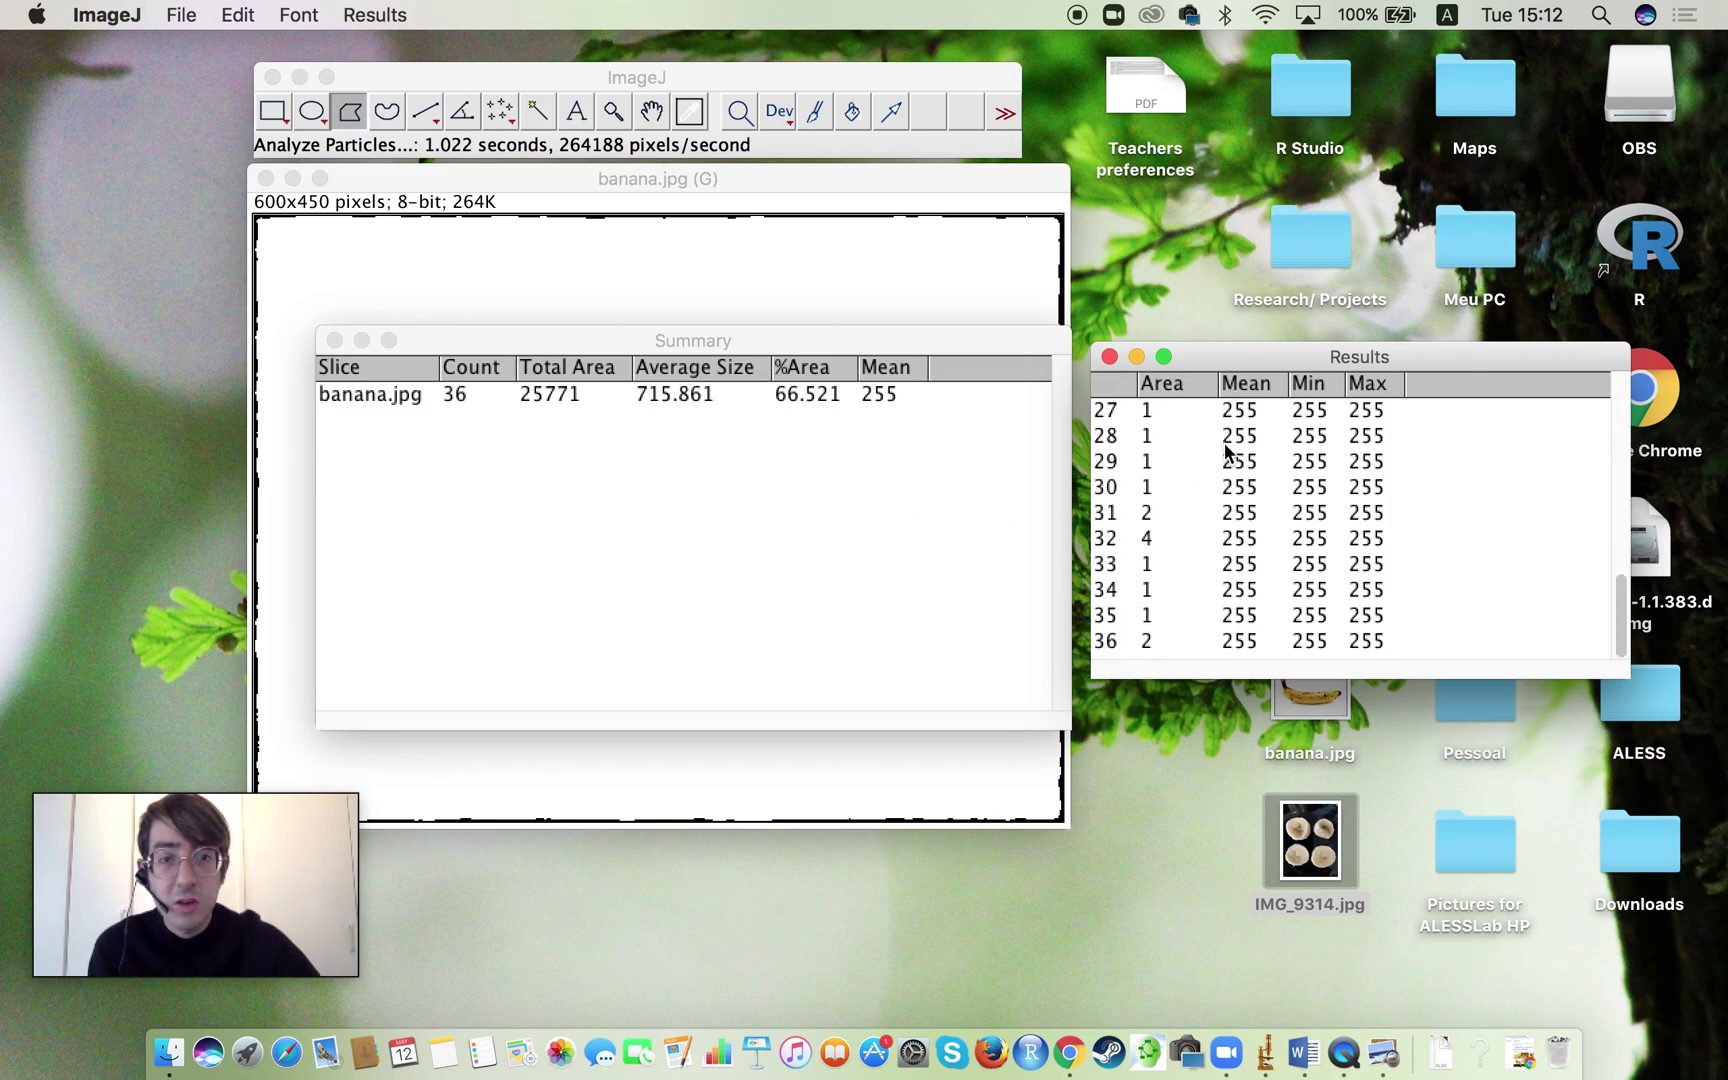
left_click(1136, 357)
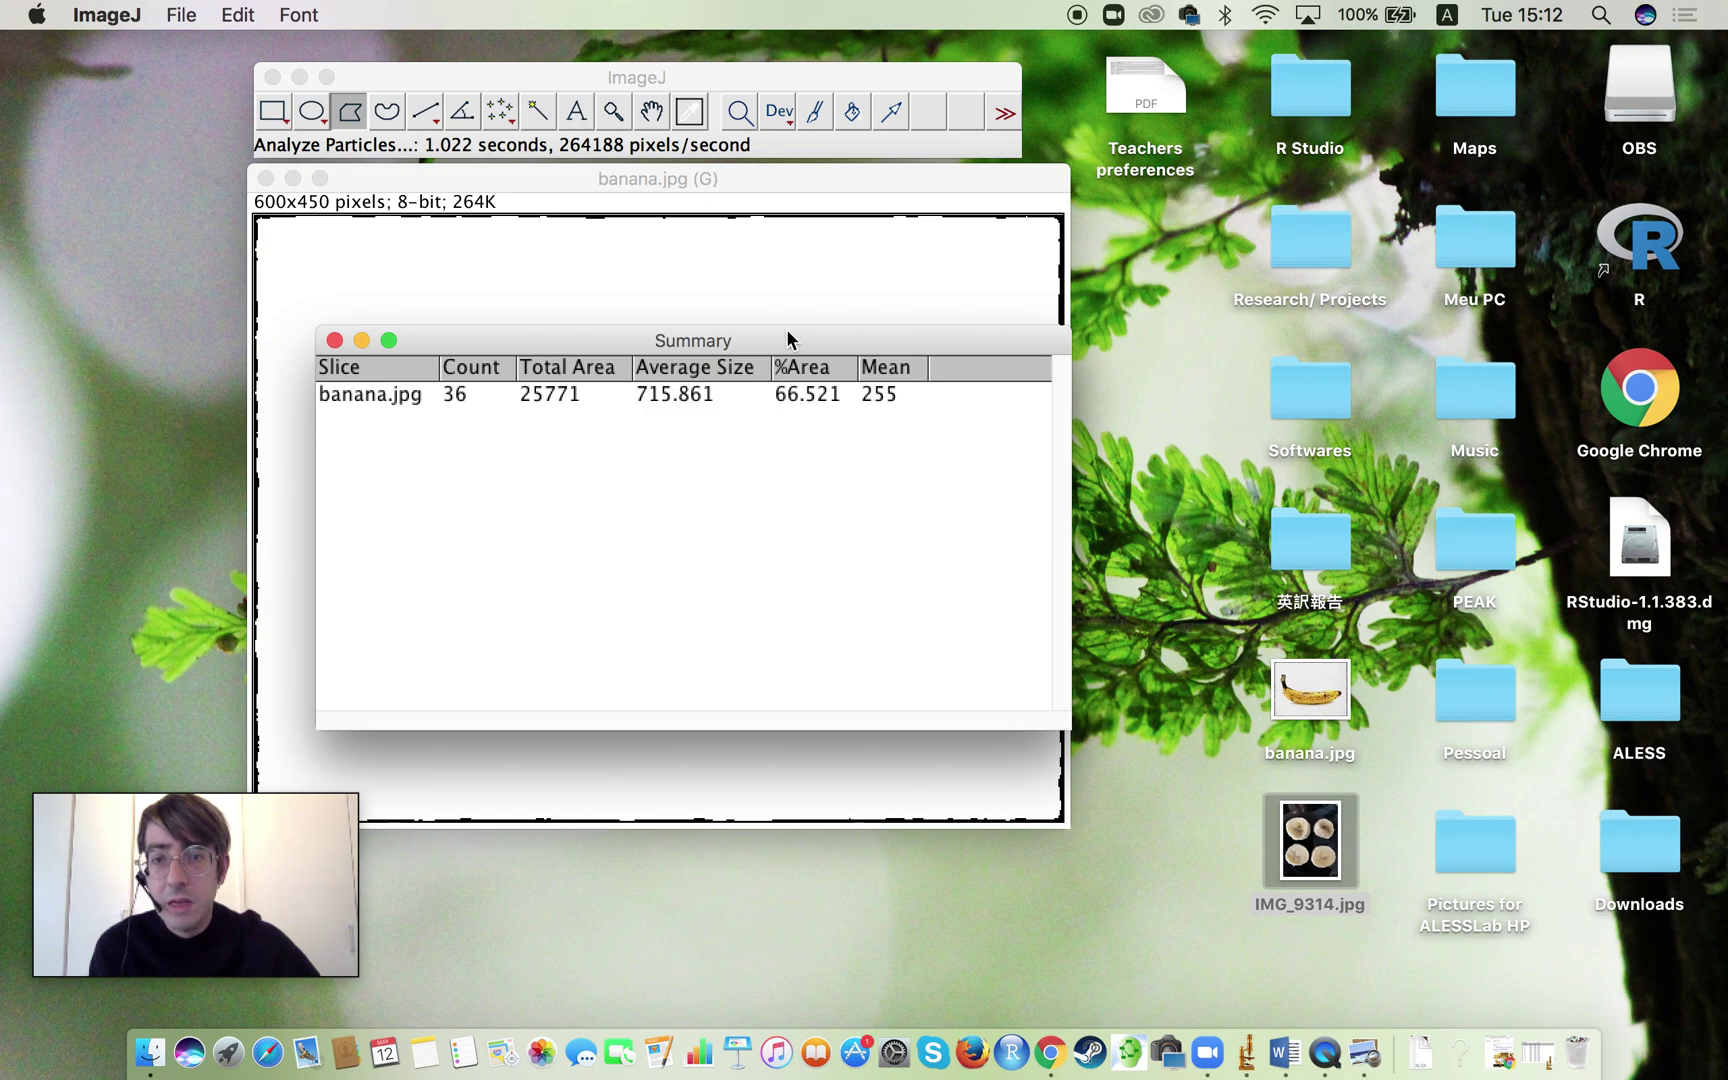
left_click_drag(787, 336, 1265, 300)
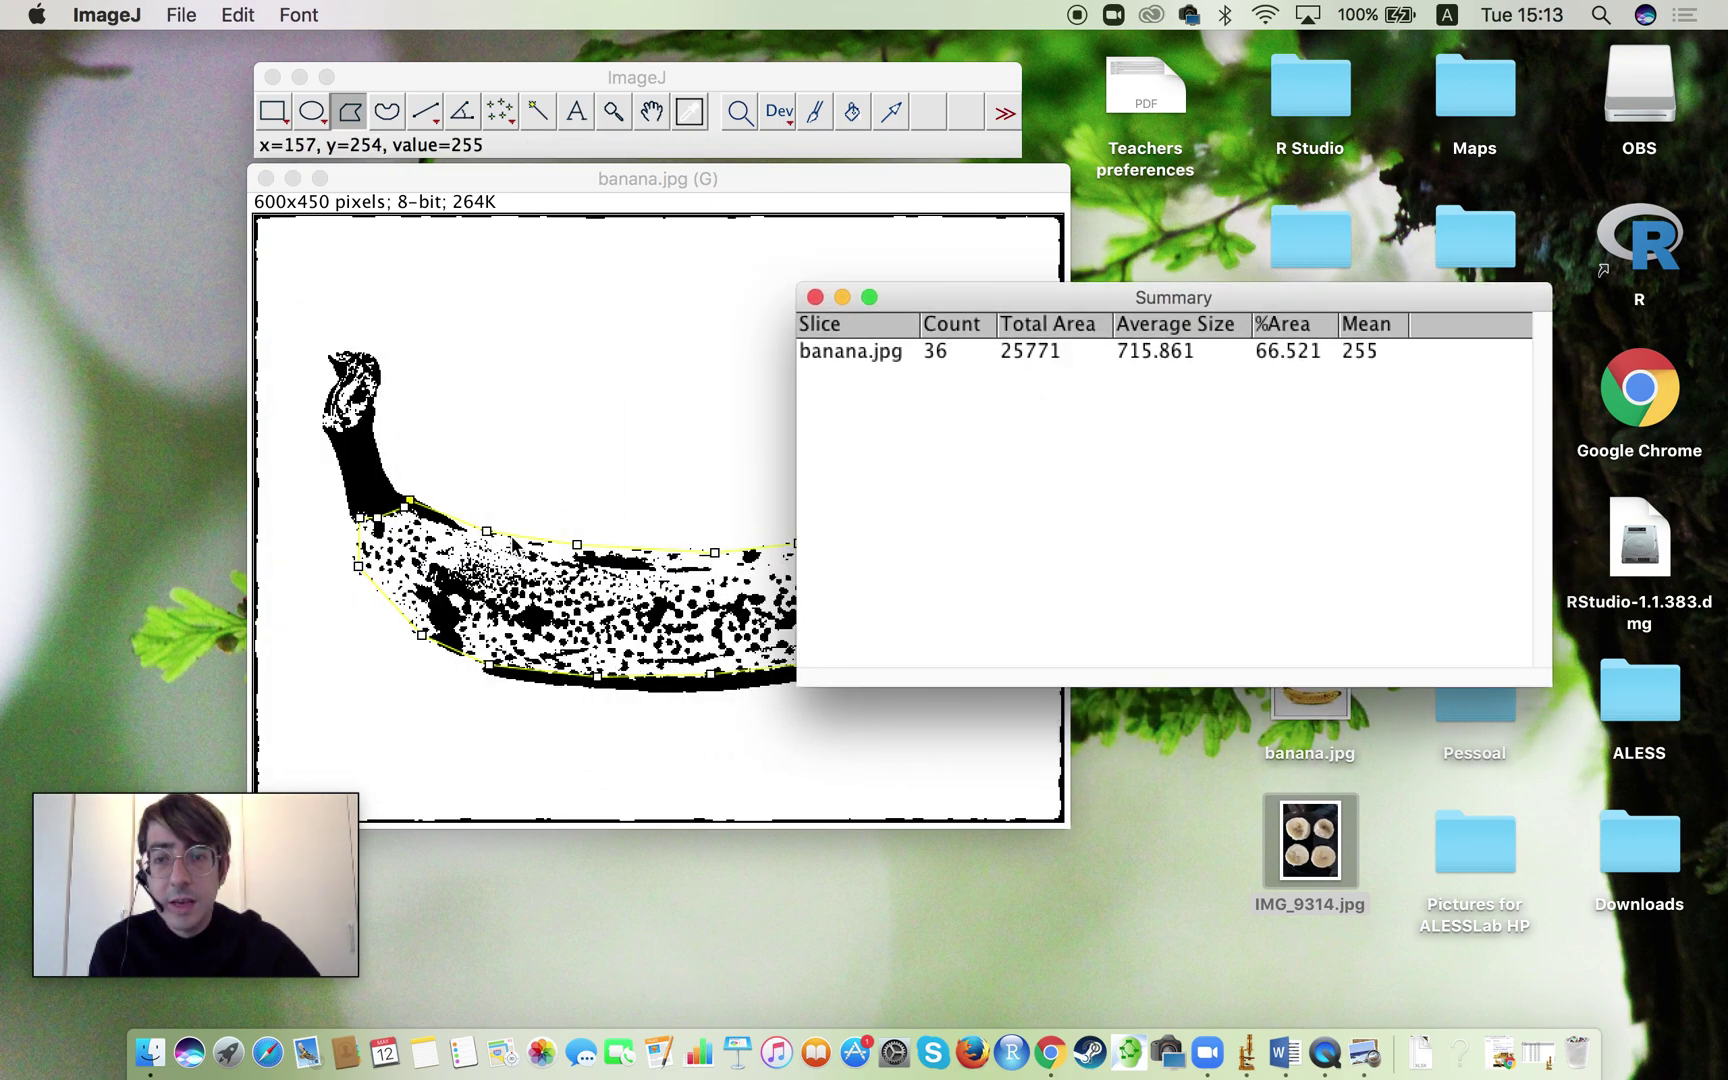
left_click(1178, 296)
left_click_drag(1178, 296, 1395, 133)
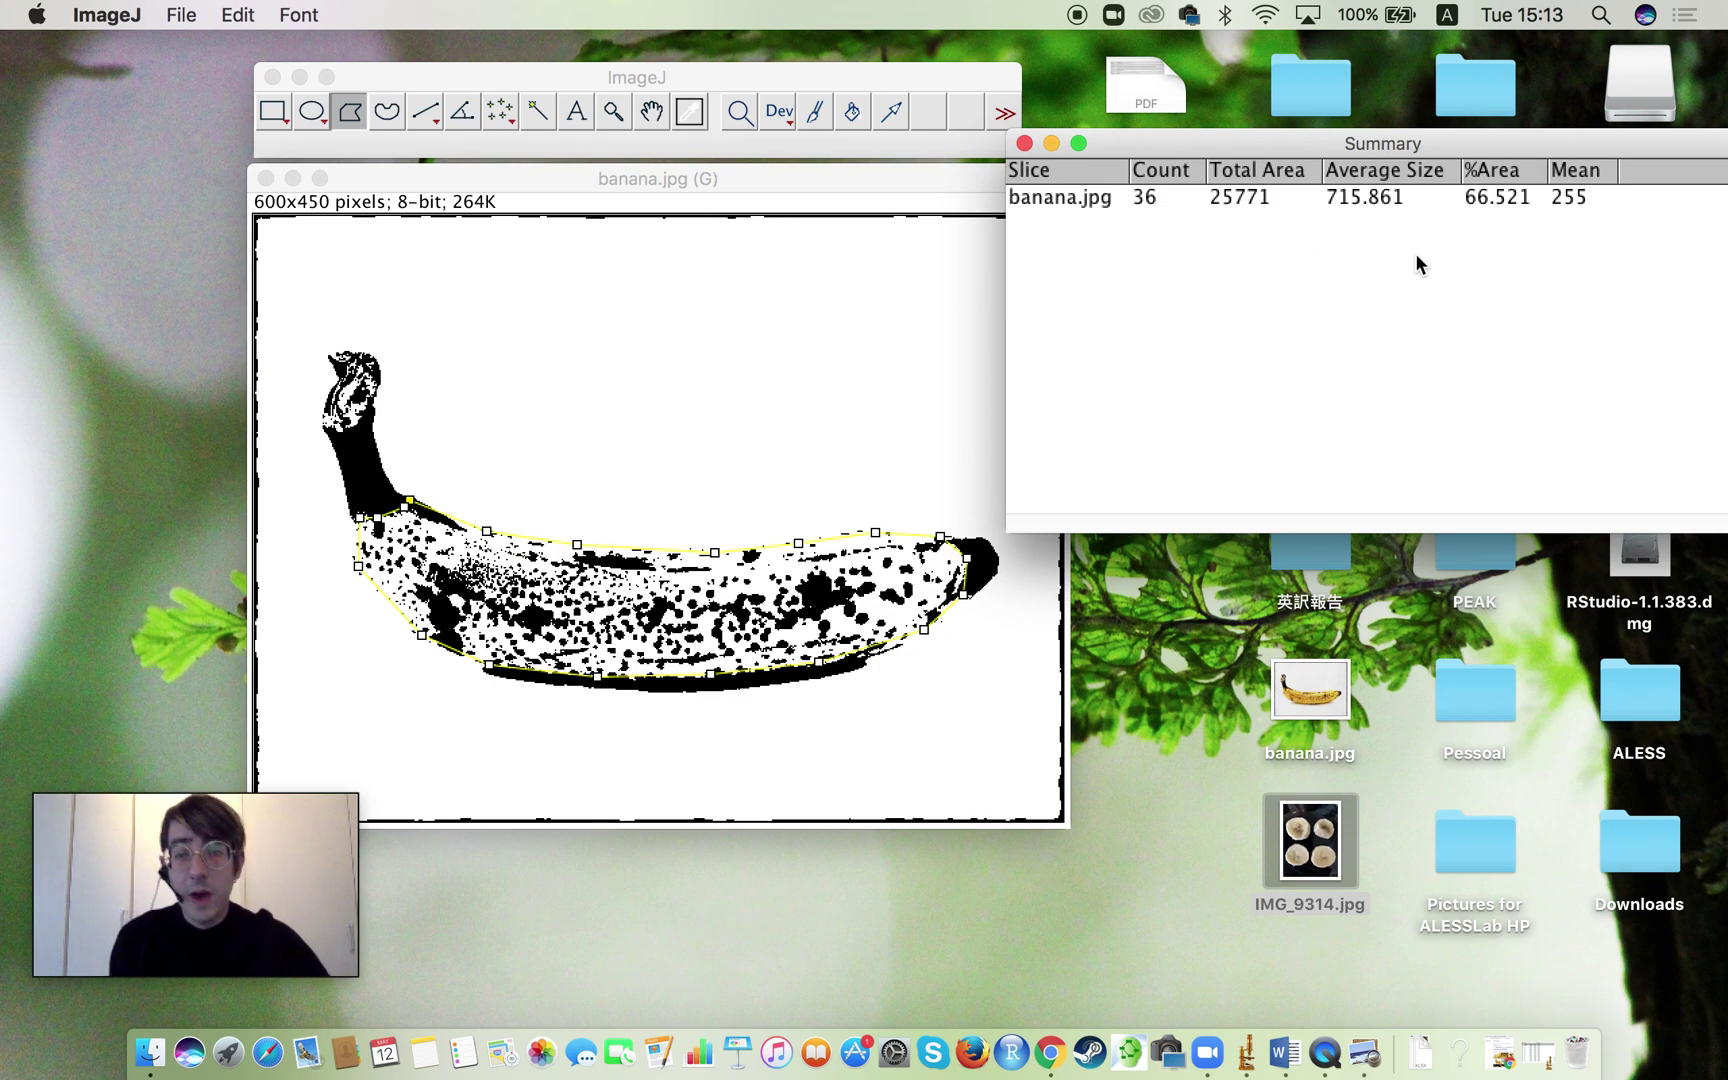
Step: Replace the banana polygon with a rectangle selection on the blank area above the banana
left_click(275, 114)
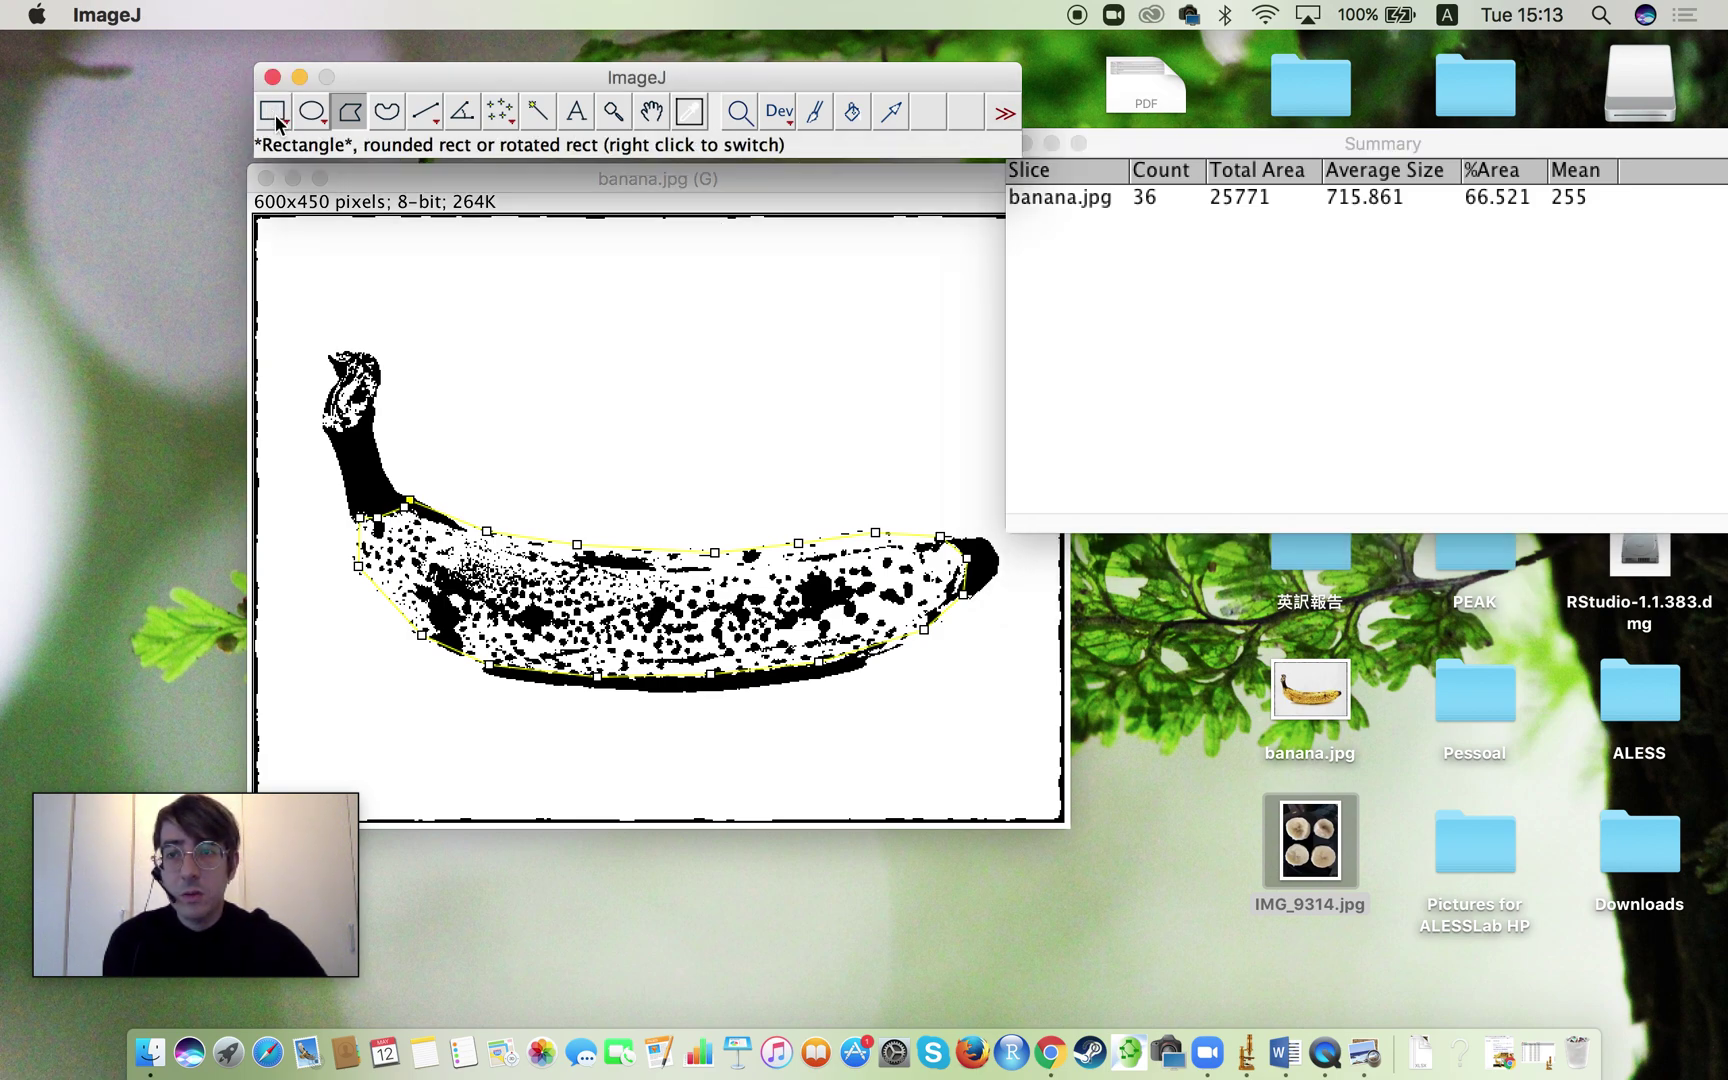
left_click(275, 114)
left_click(599, 332)
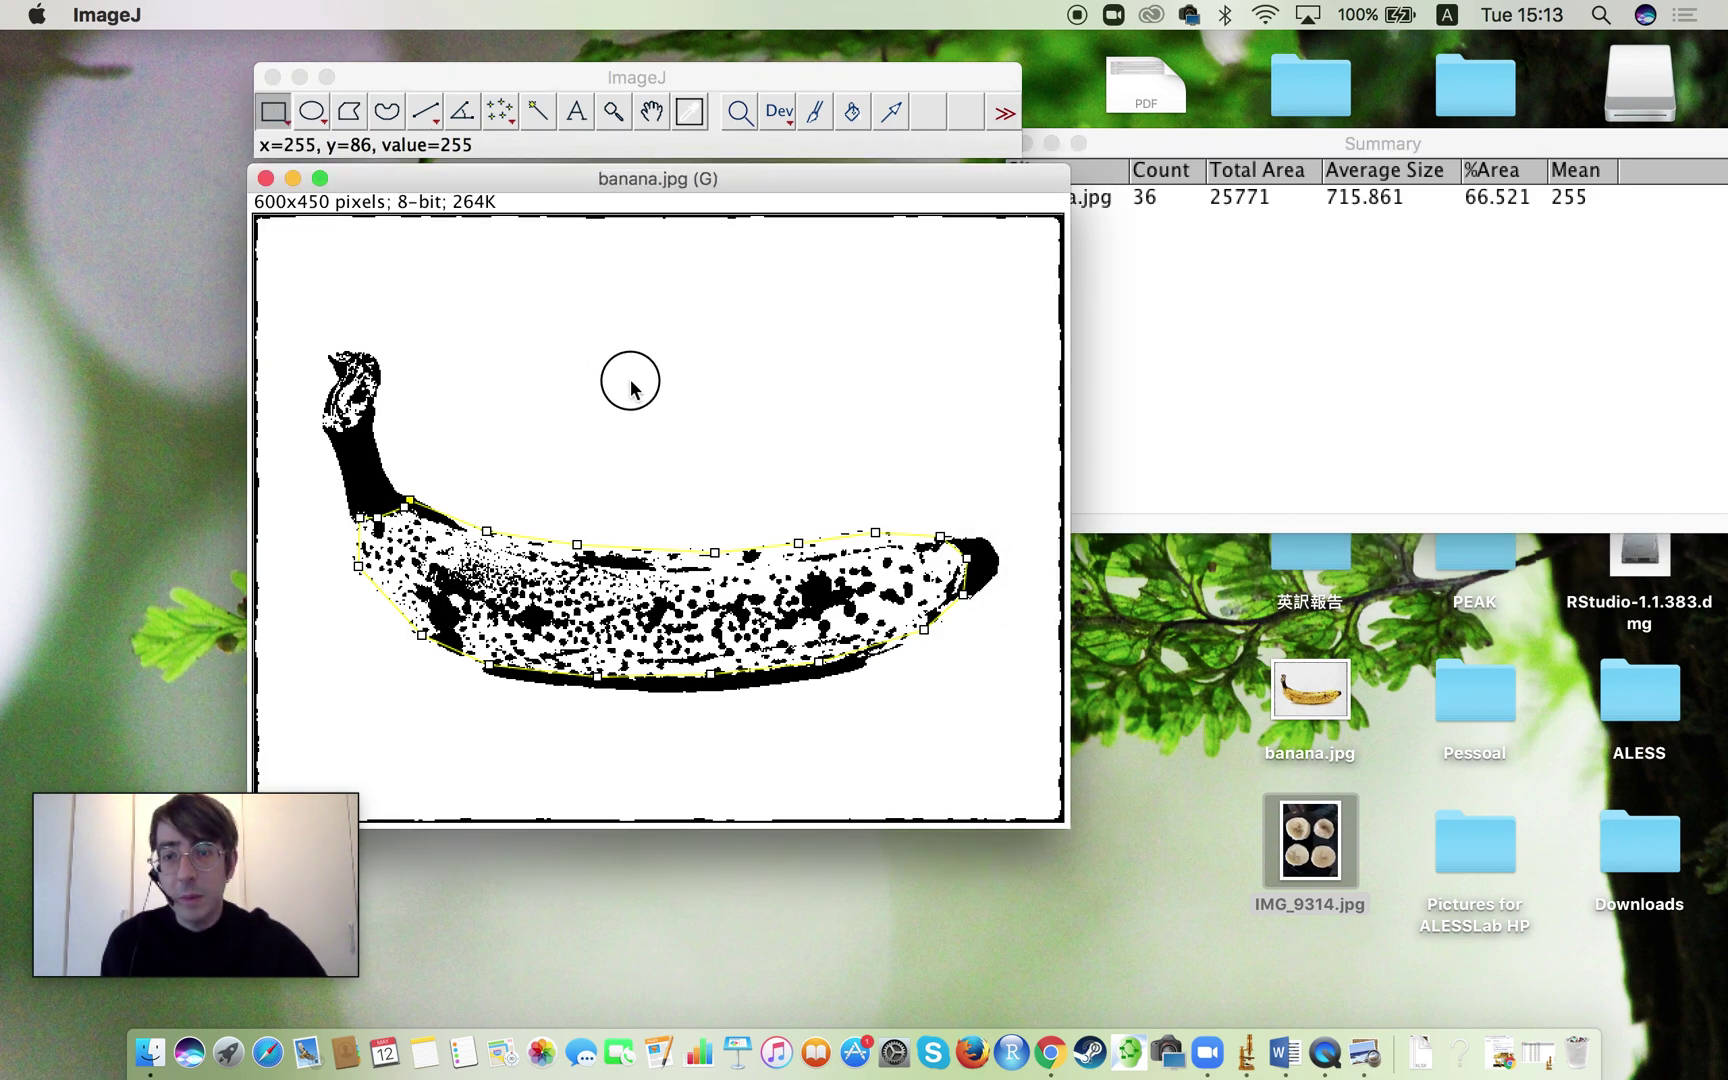
left_click(713, 447)
left_click_drag(725, 447, 776, 440)
left_click(640, 324)
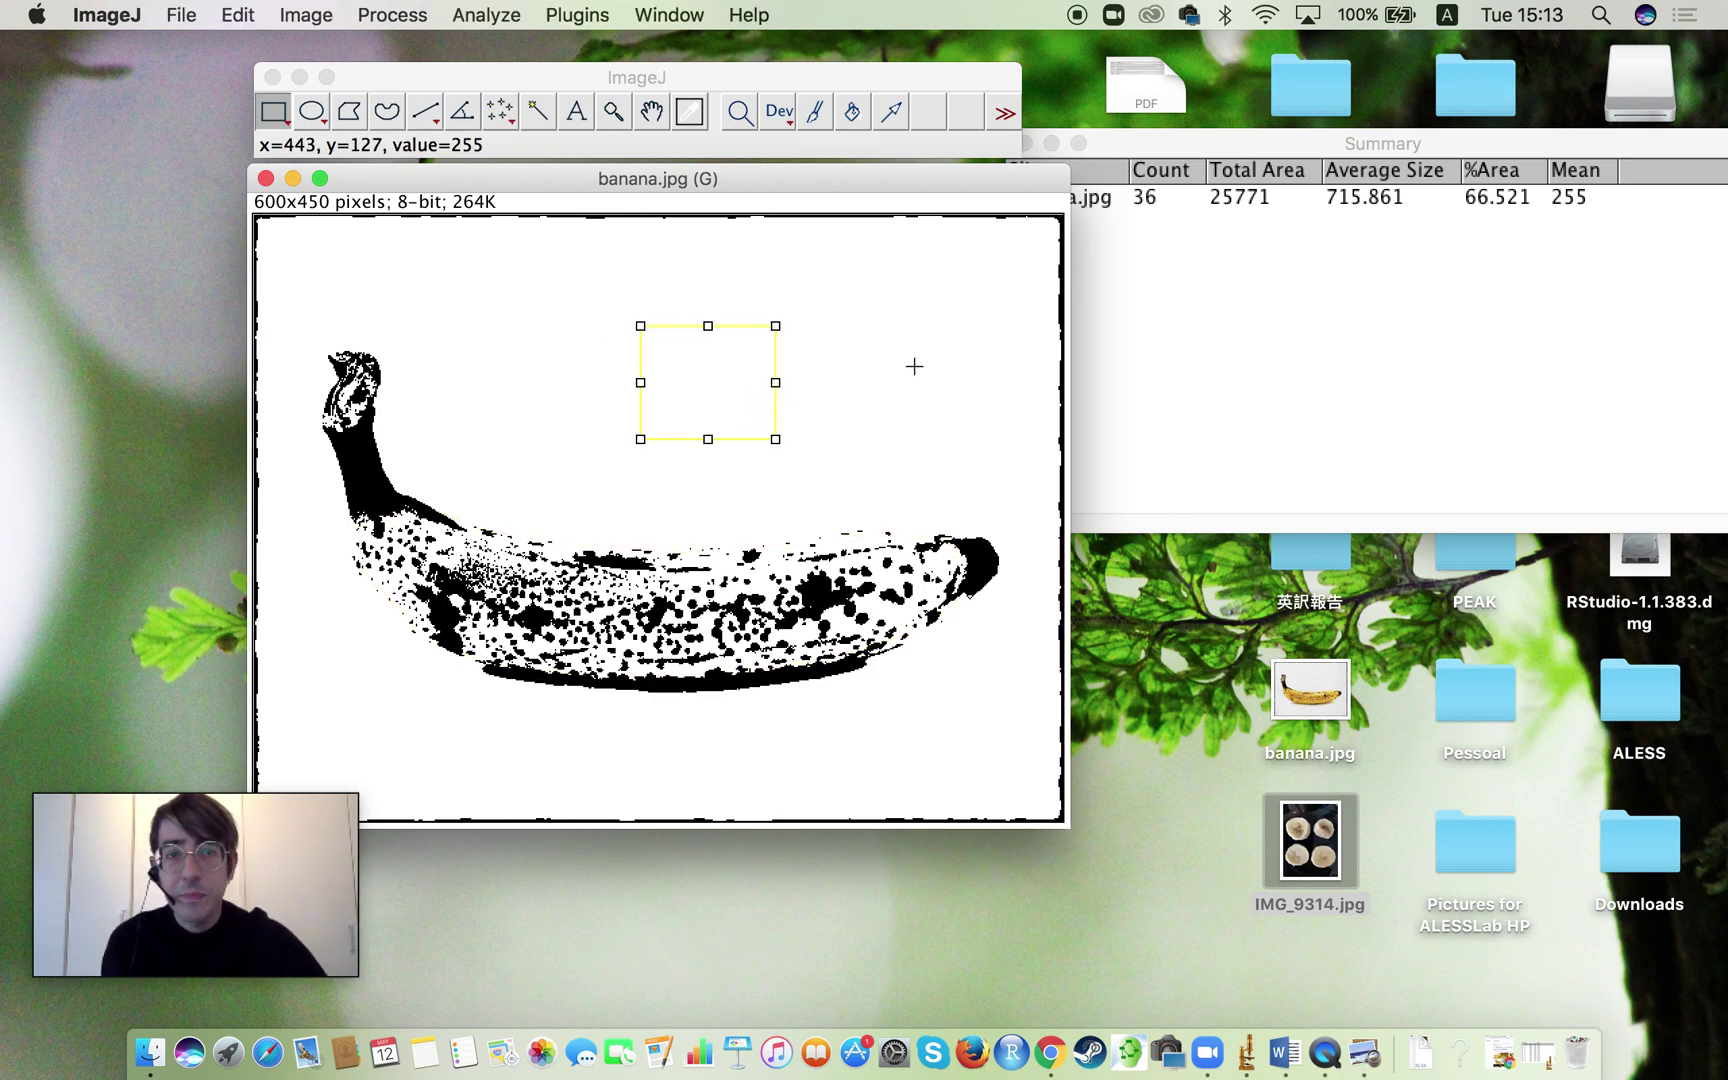
Step: Analyze particles in the rectangle, adding a 1-particle 8400-area row, then close the Summary
left_click(486, 14)
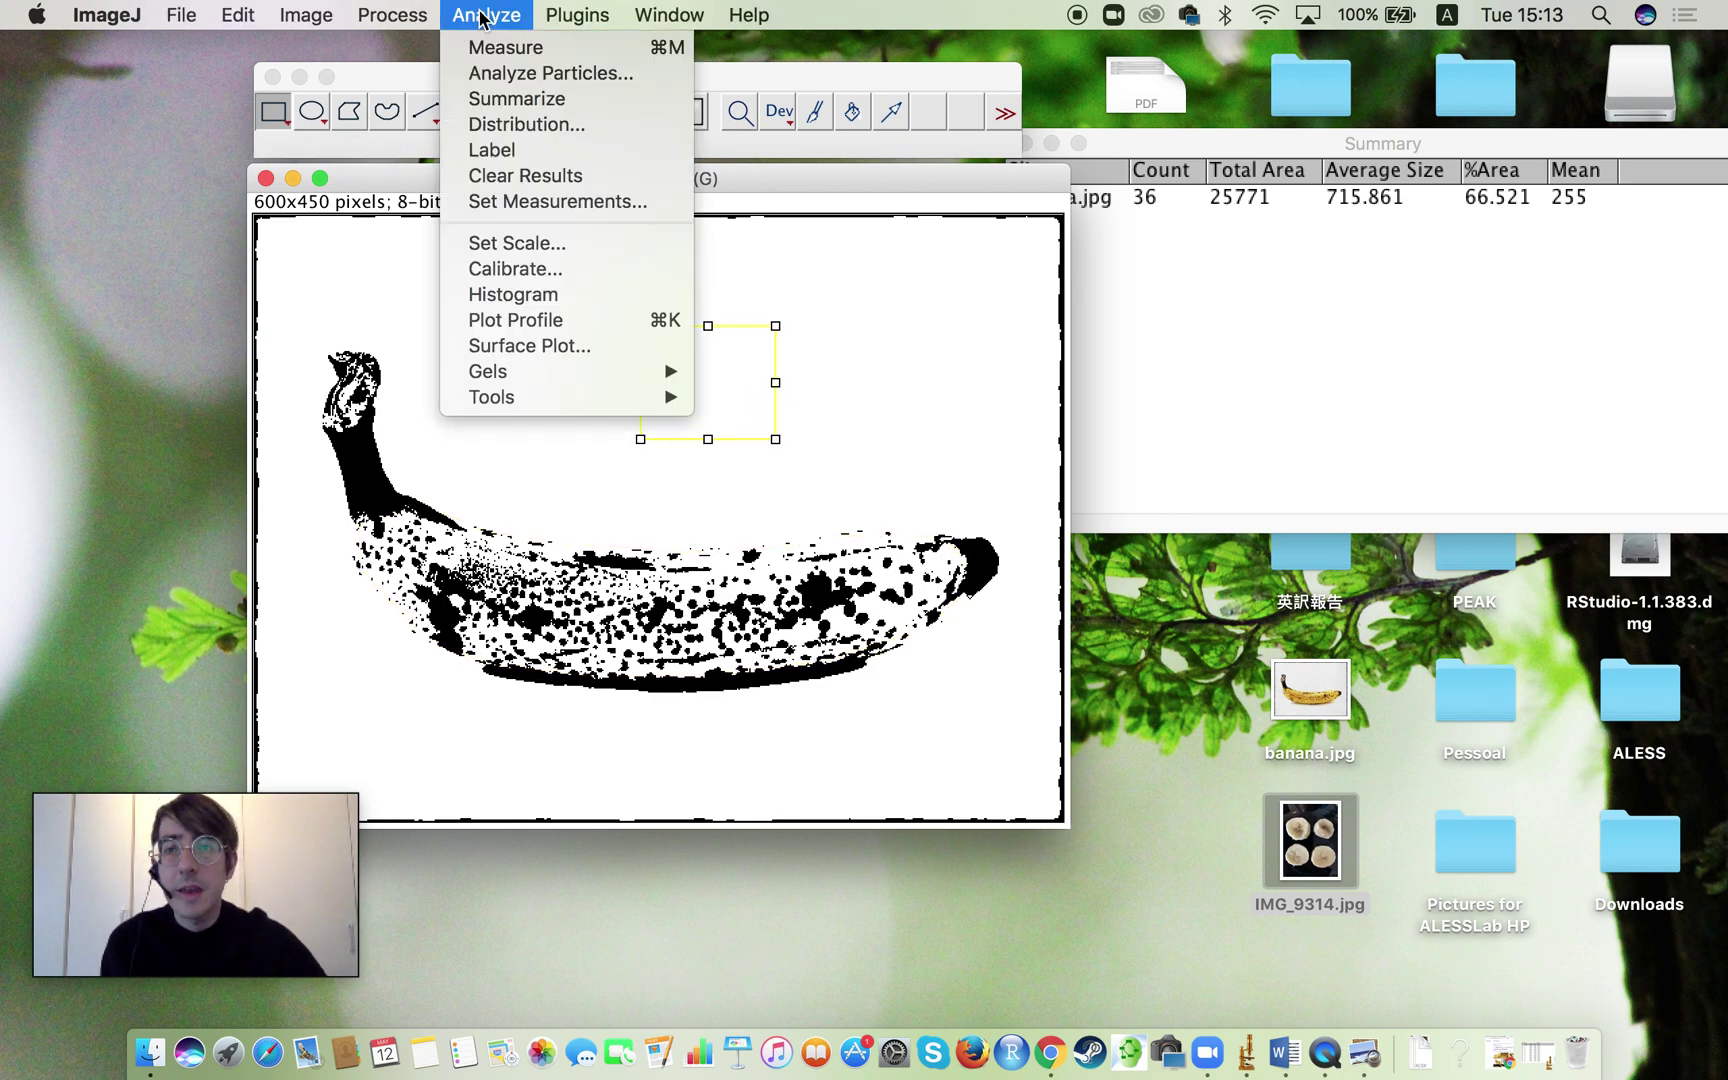
left_click(503, 74)
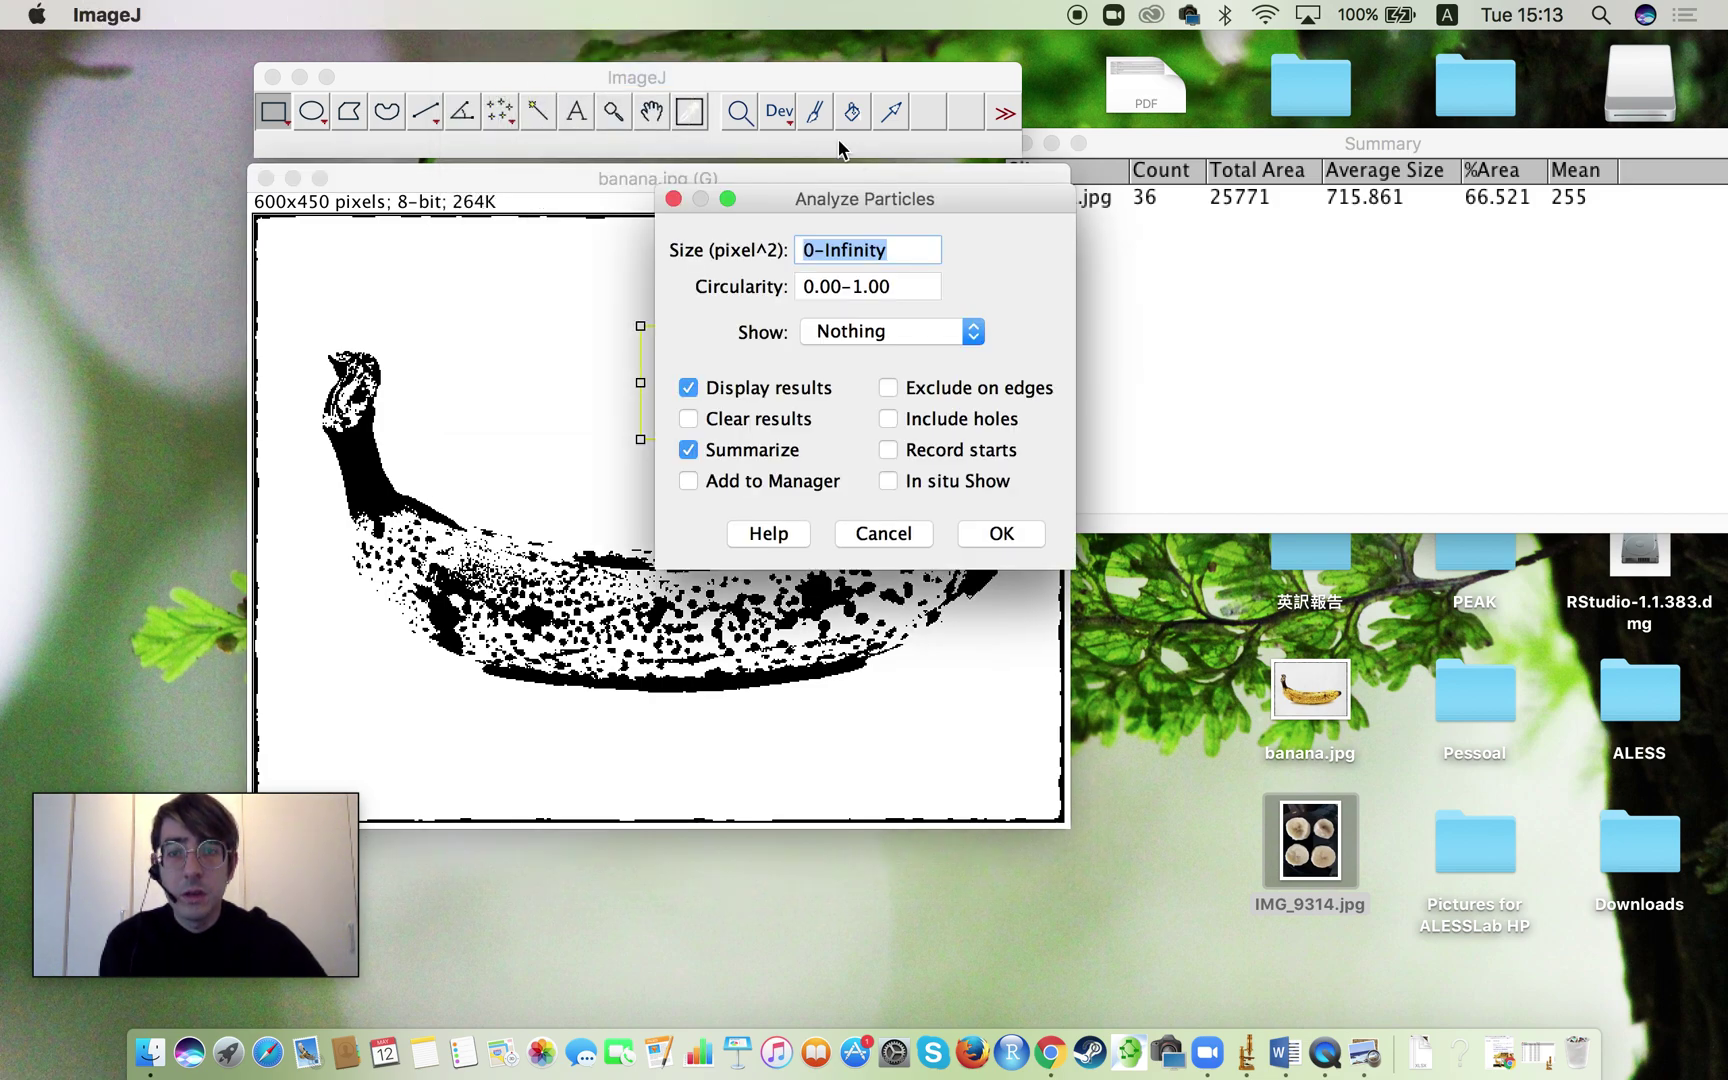
left_click(1001, 533)
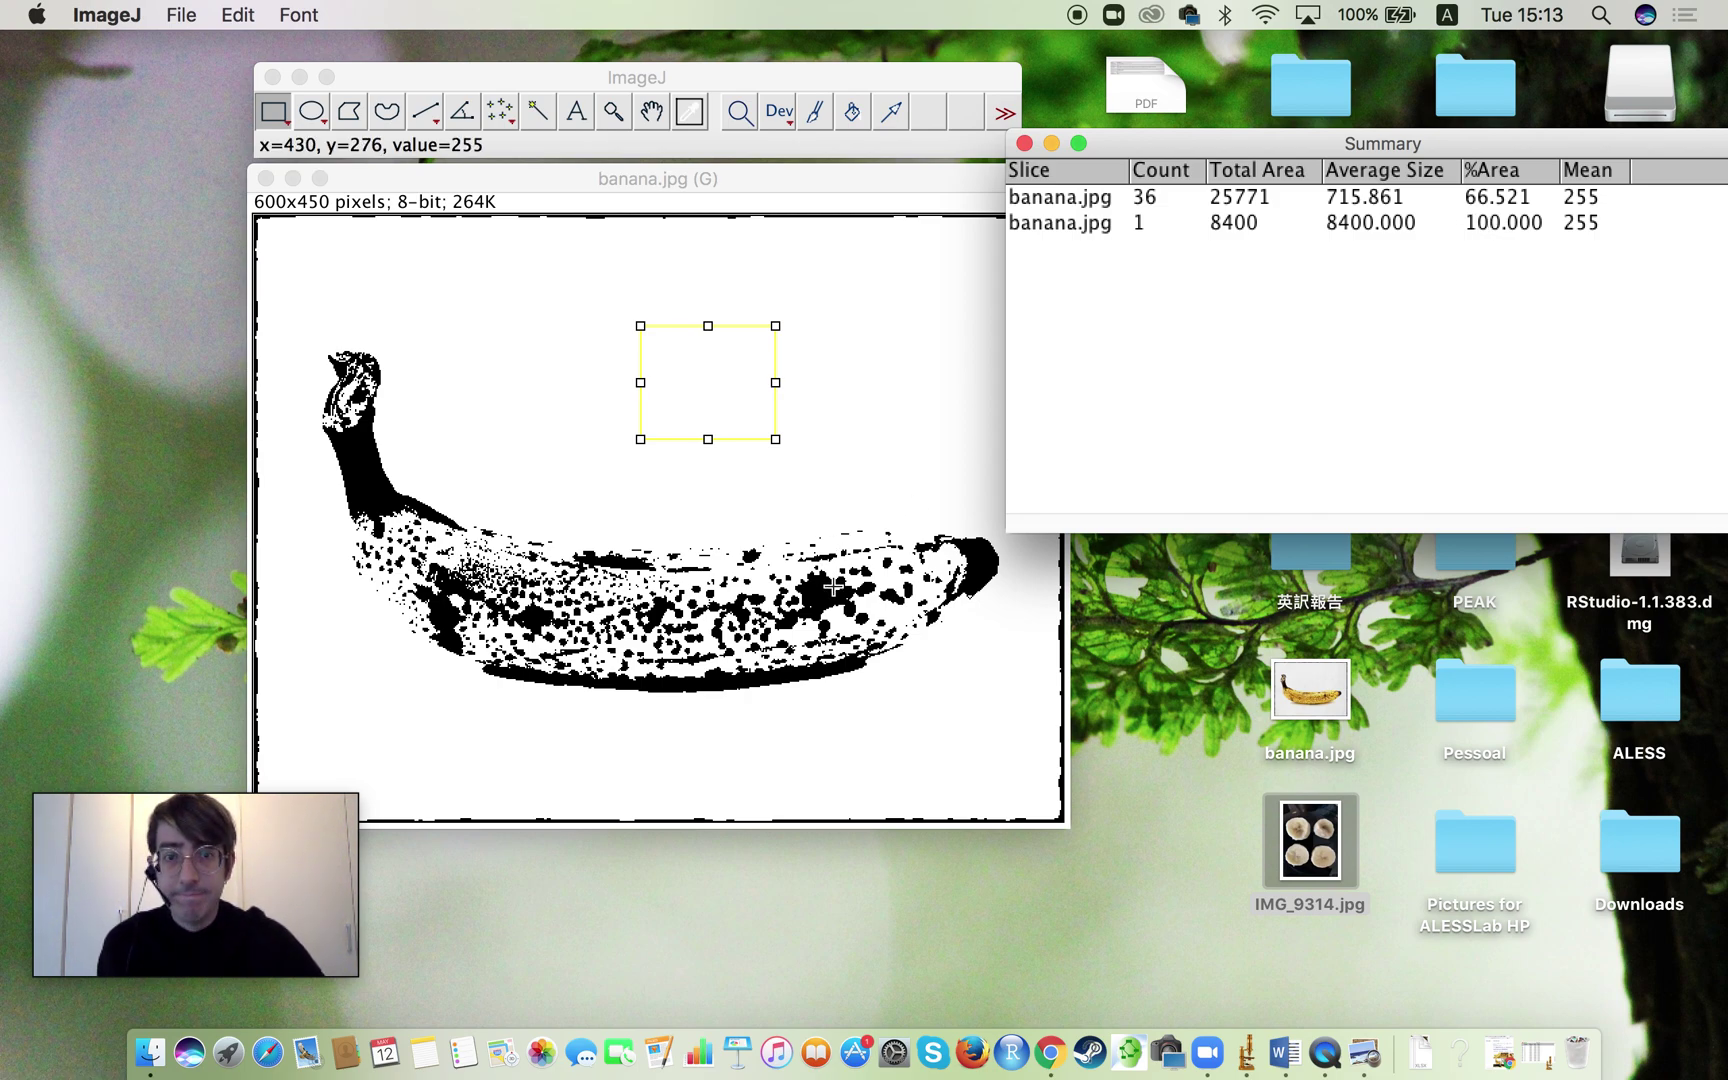
left_click(1025, 145)
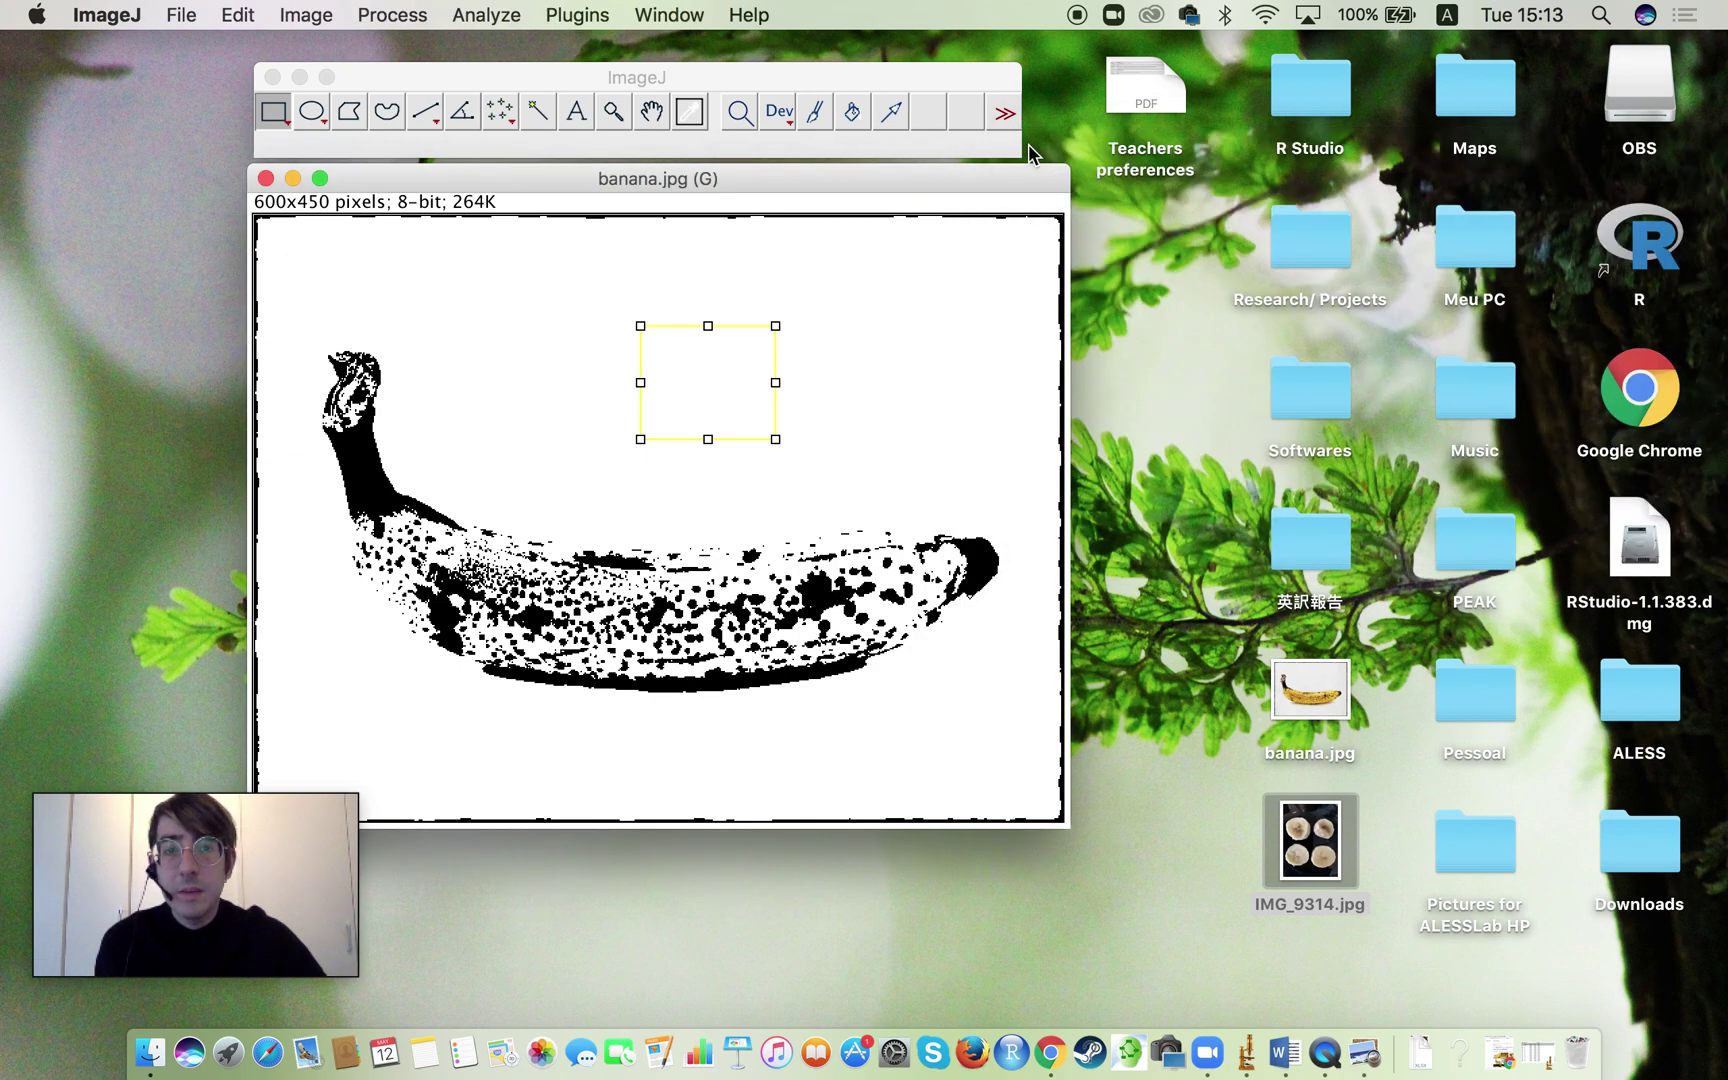
Step: Close the banana.jpg window, choosing Don't Save to discard its changes
left_click(267, 178)
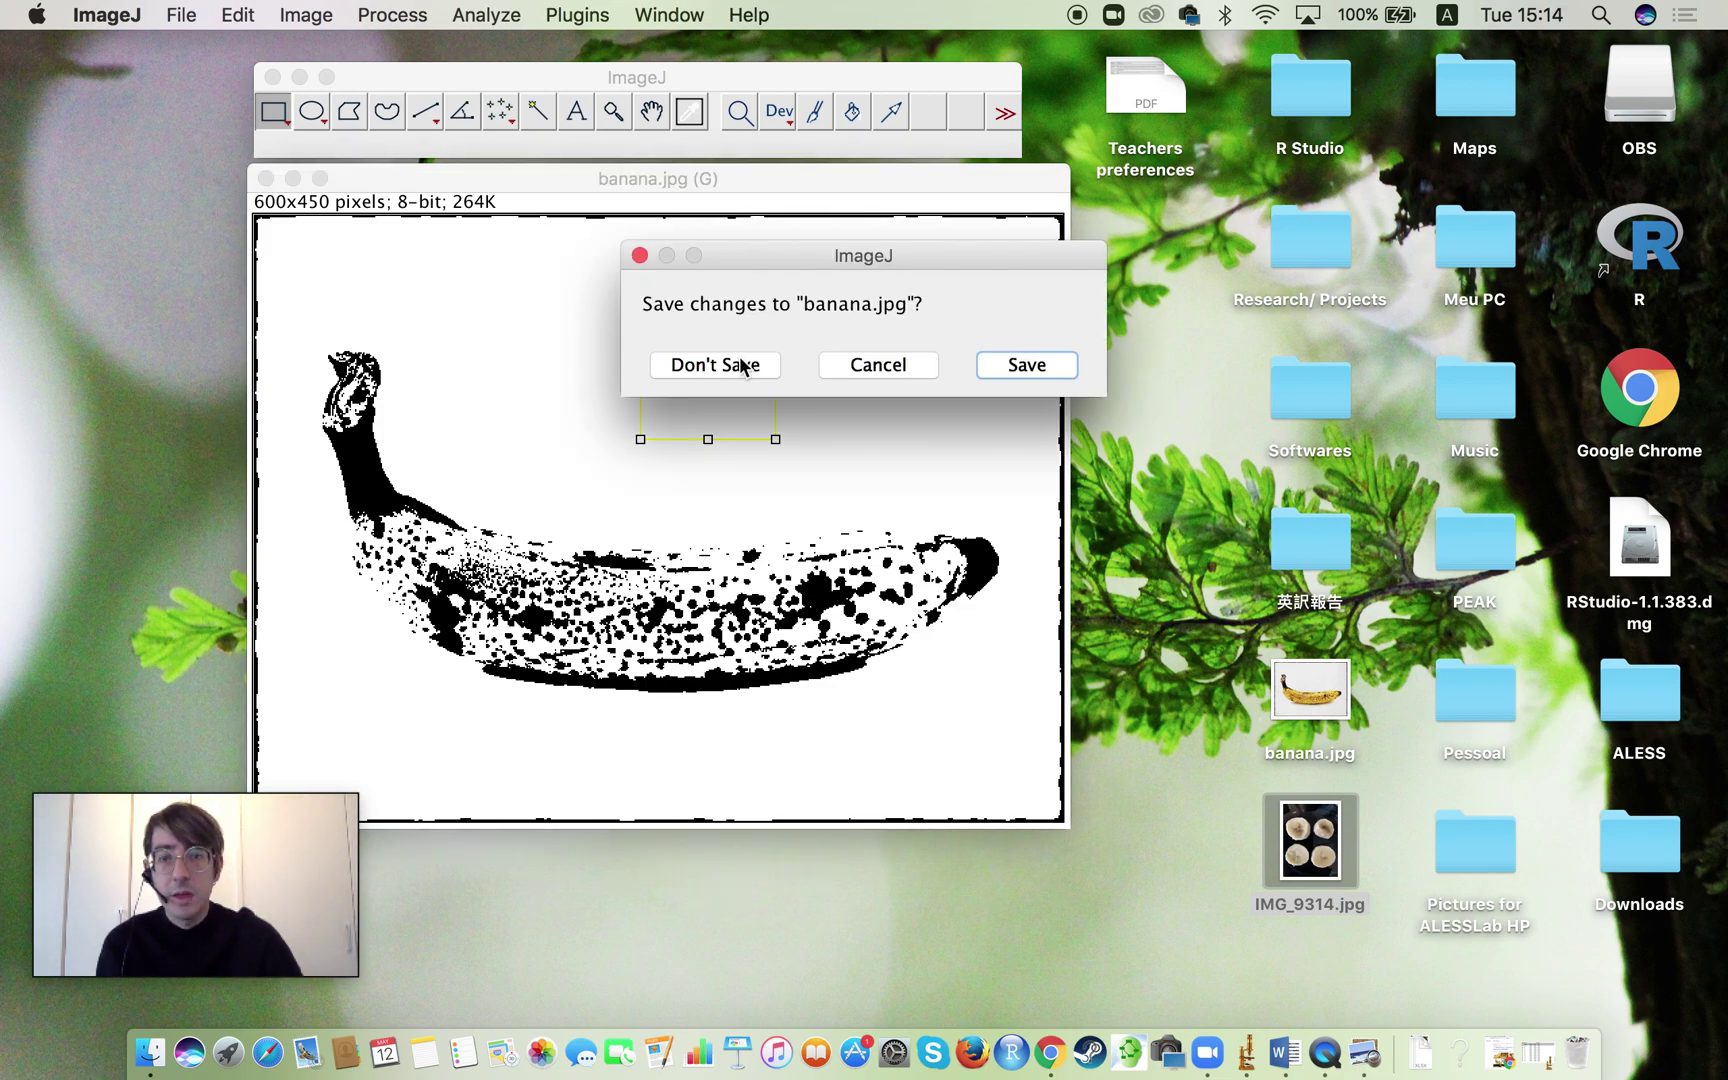
left_click(741, 364)
left_click(185, 14)
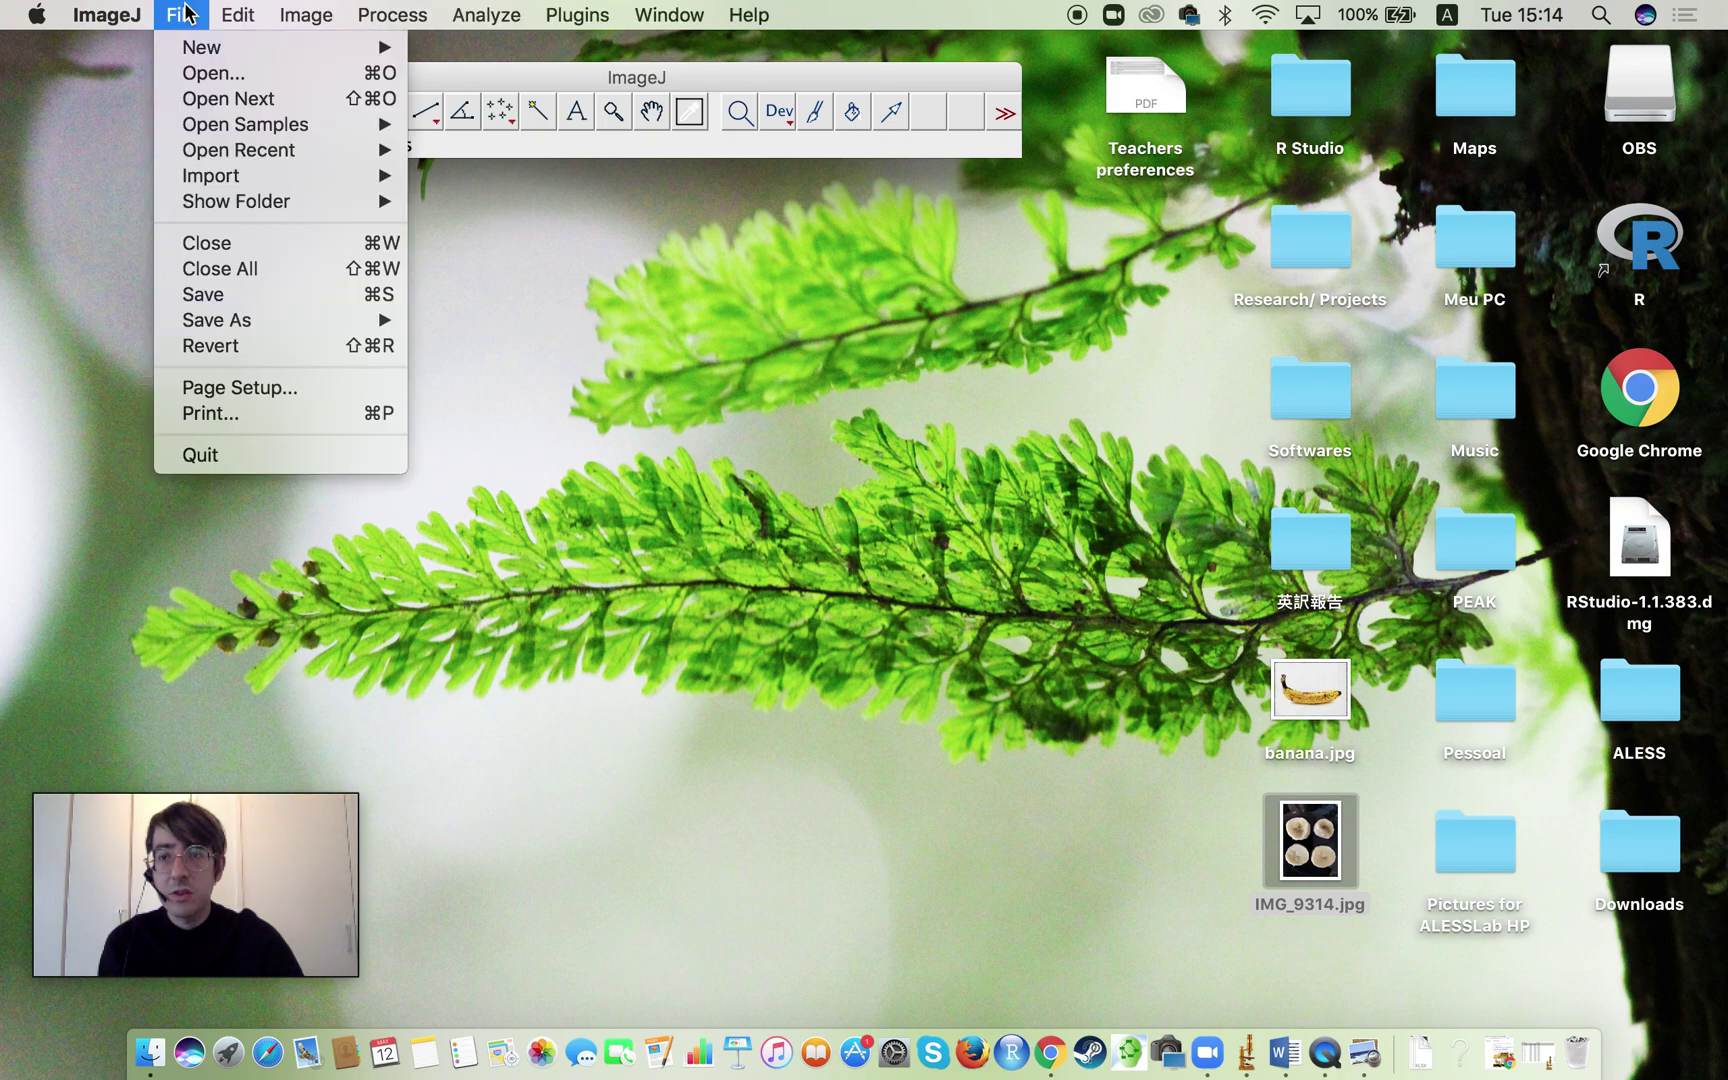
Step: Open IMG_9314.jpg, the 4032x3024 banana-slices photo, from the Desktop
left_click(196, 74)
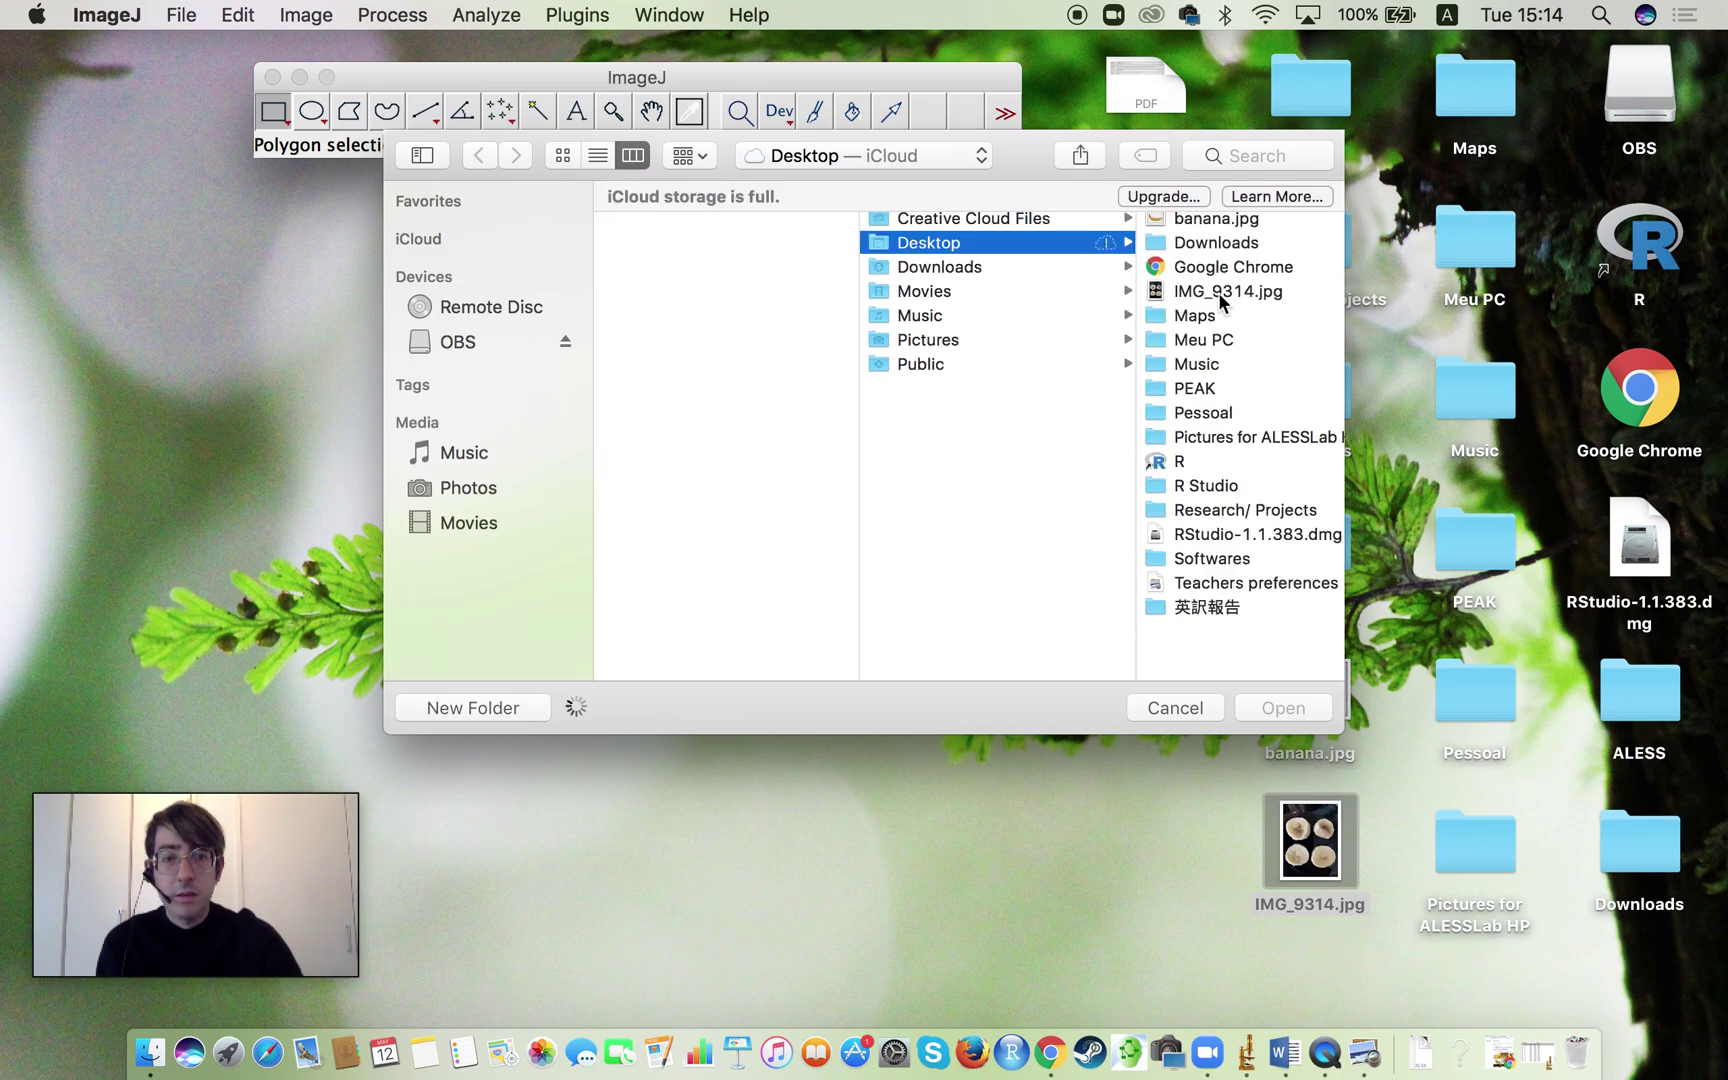
left_click(1218, 292)
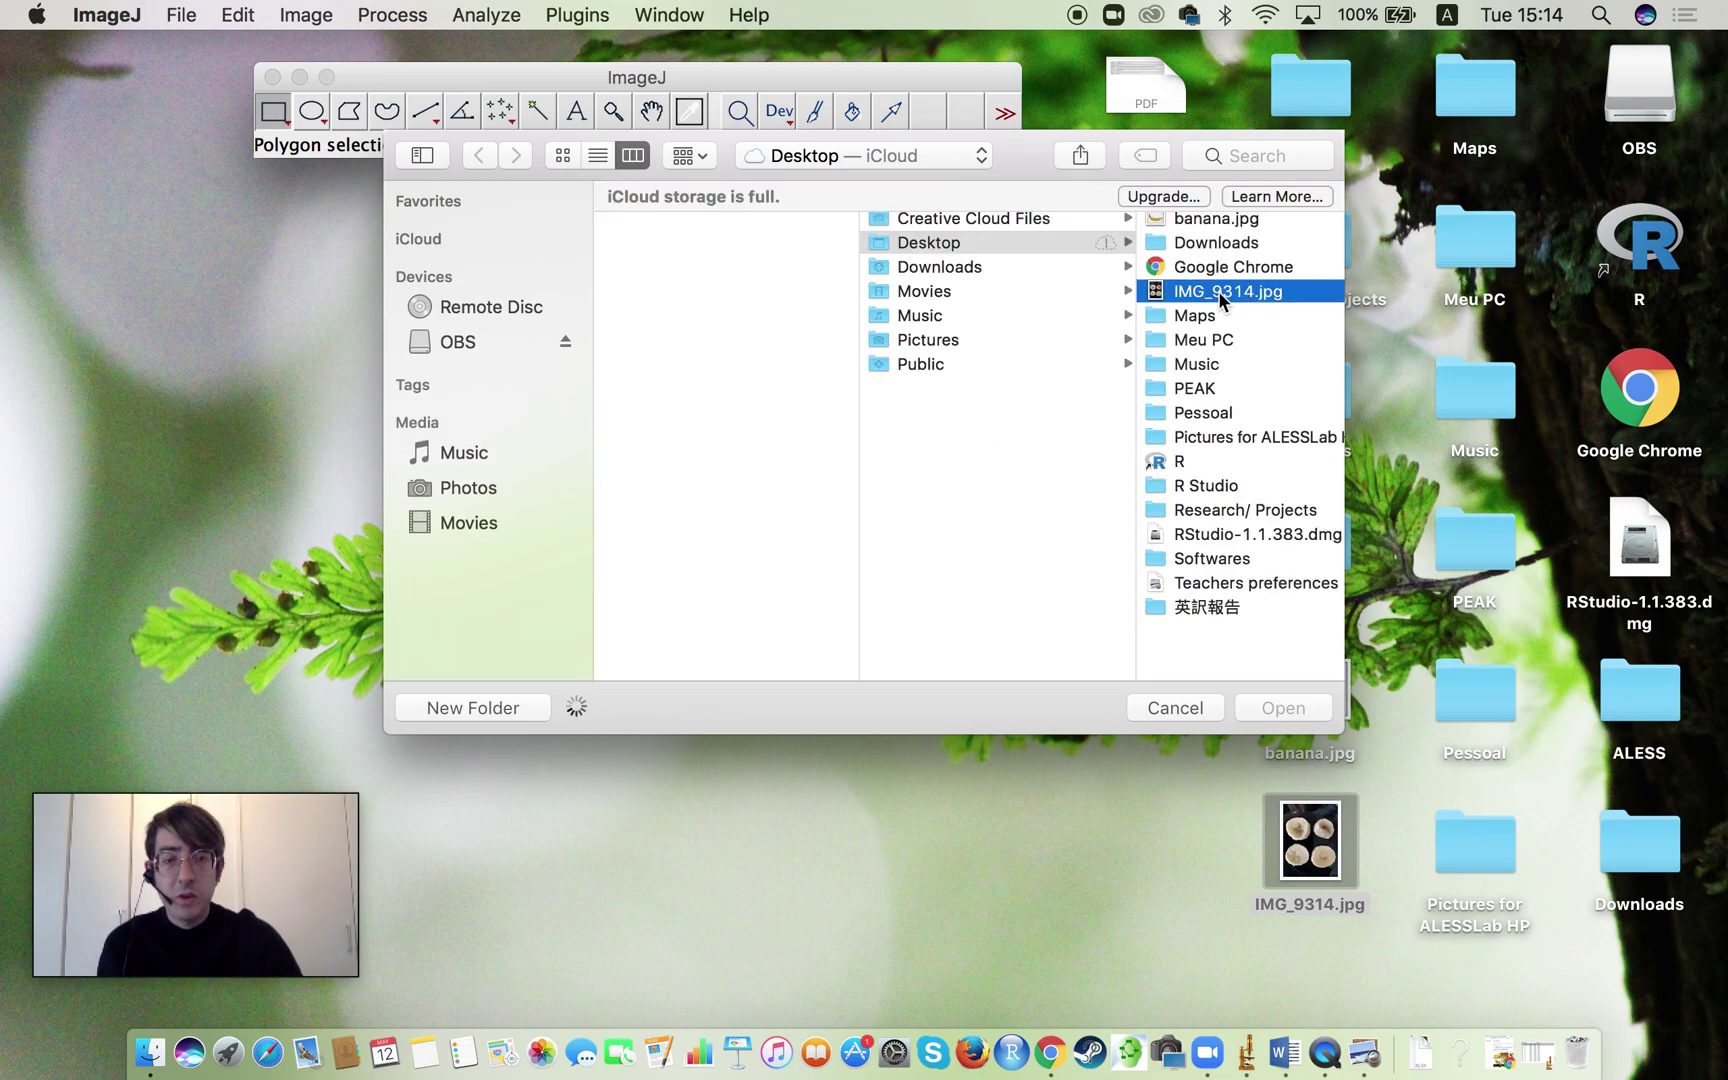
key("Return")
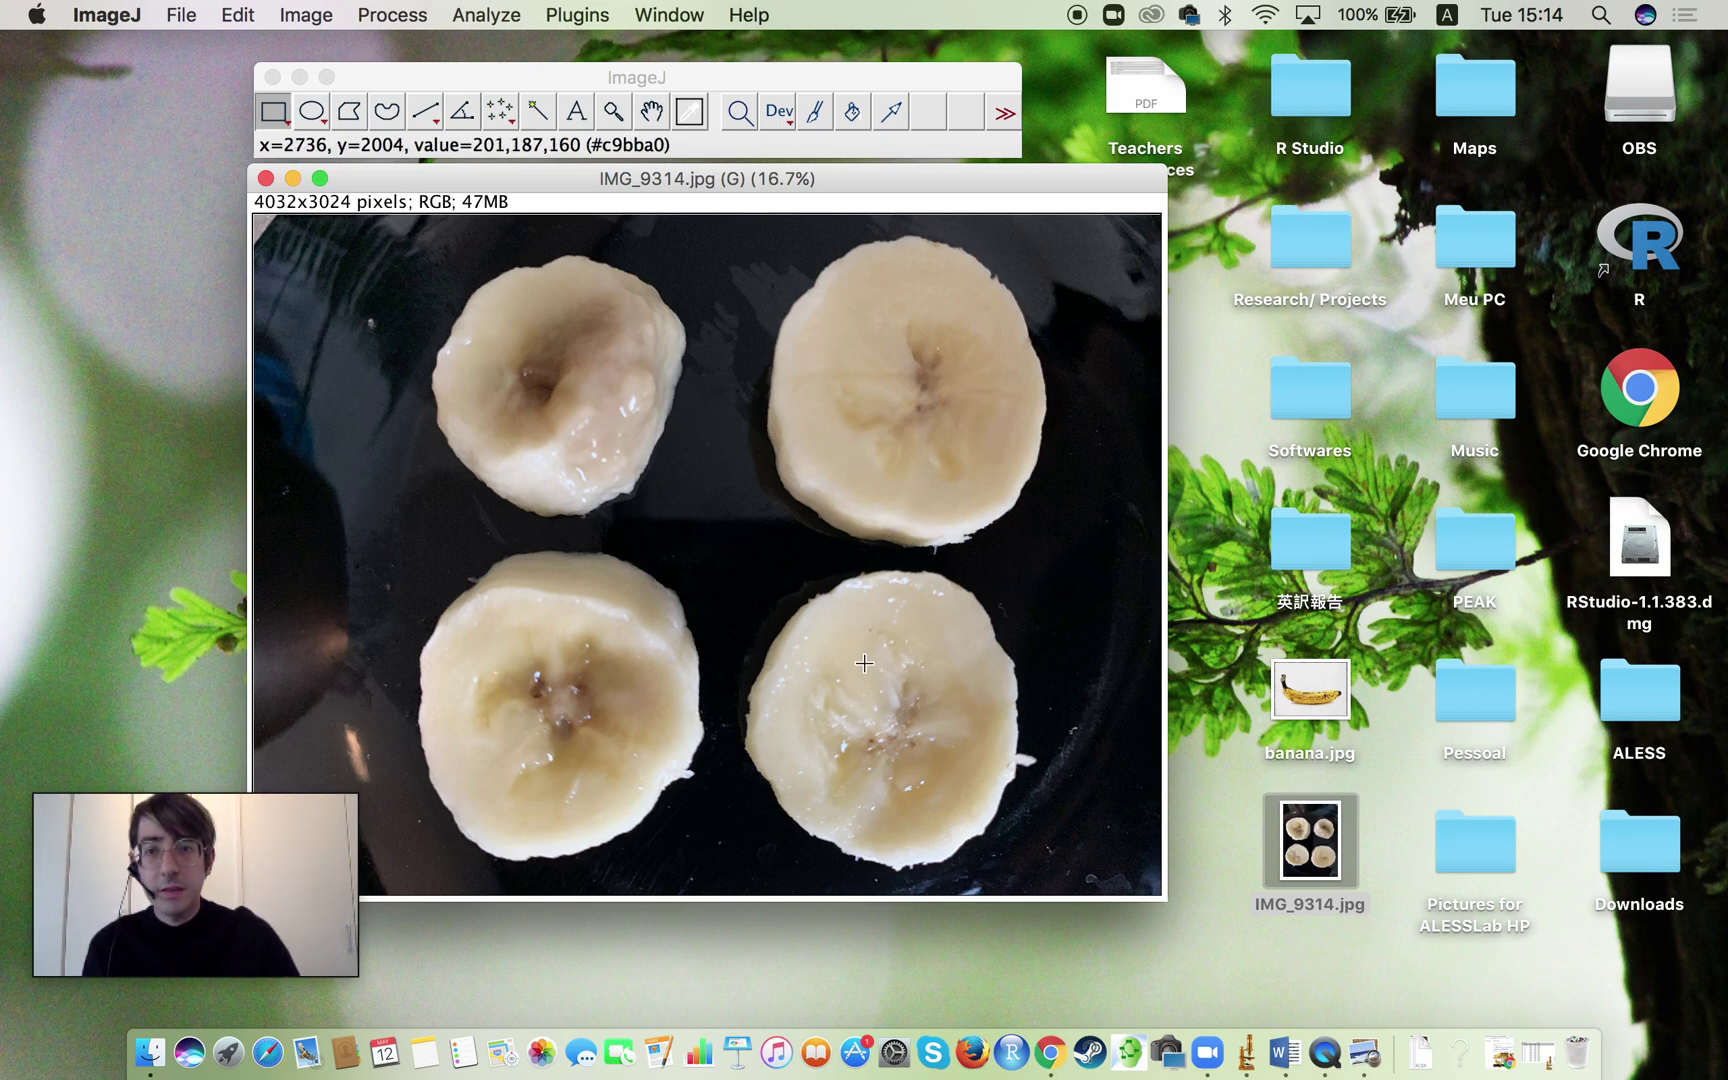
Step: Draw an oval selection around the top-right banana slice in IMG_9314.jpg and open the Analyze menu
left_click(313, 114)
left_click(313, 114)
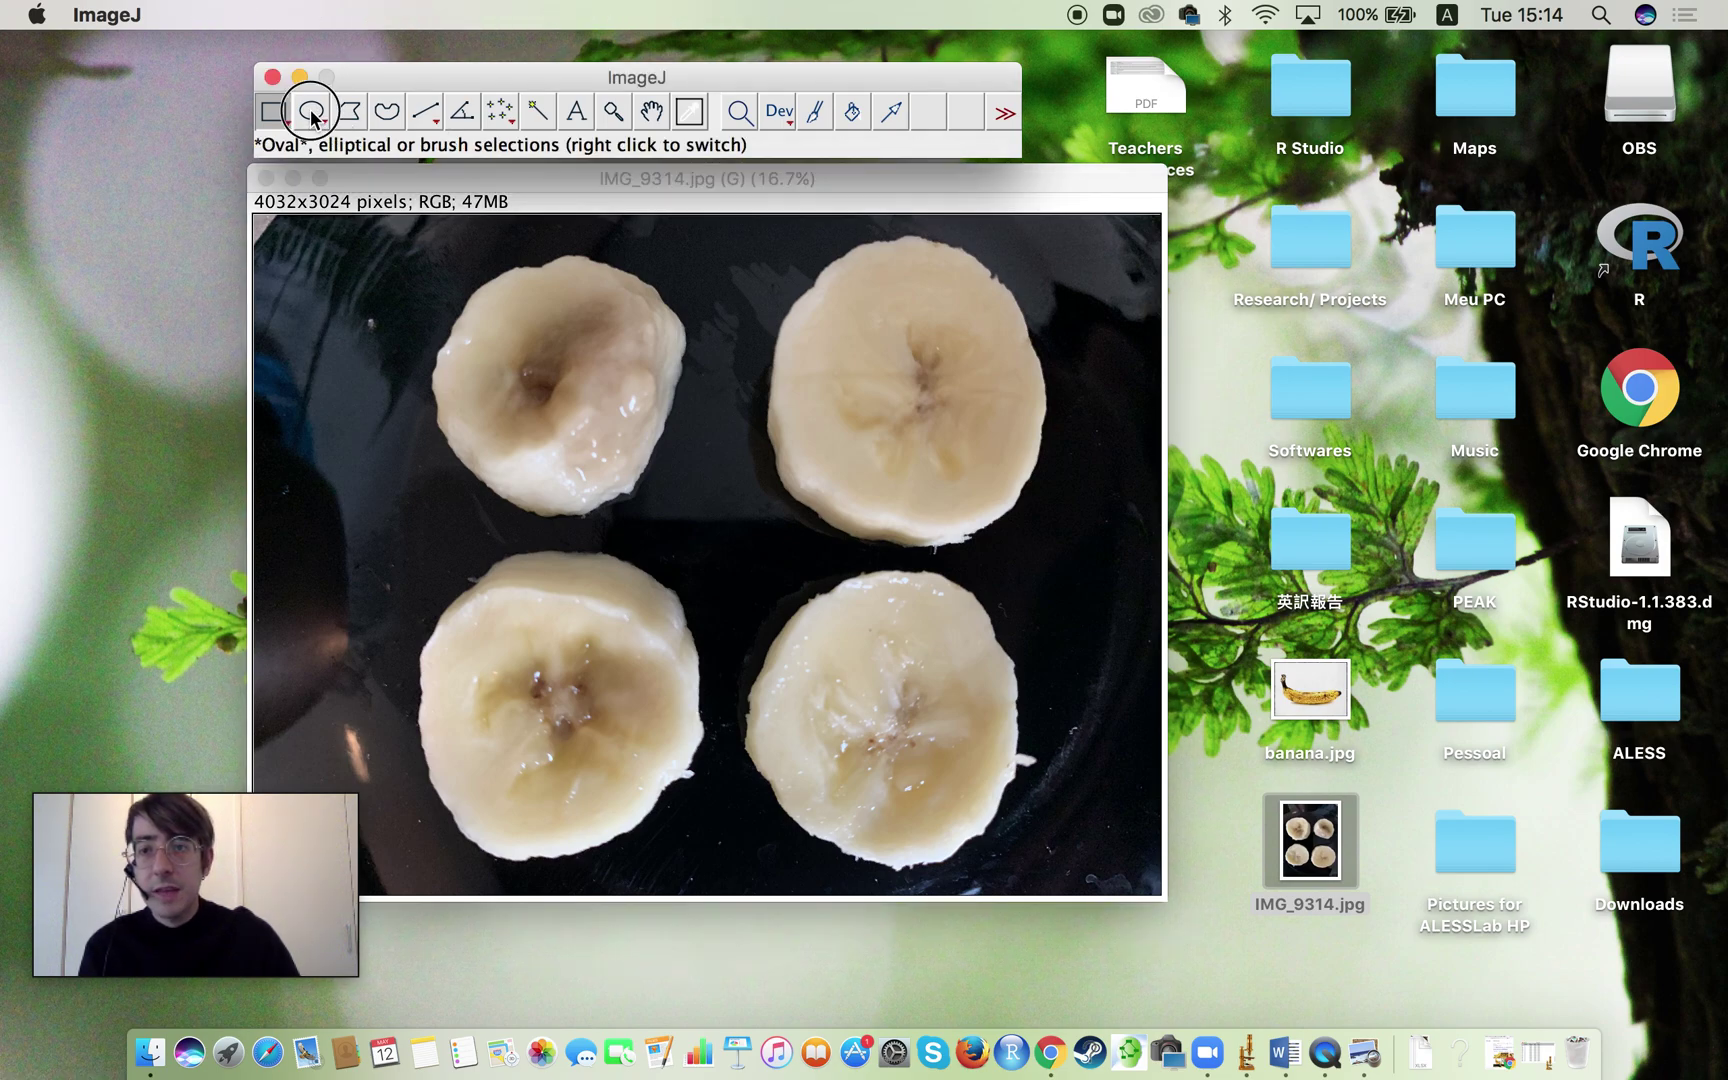
left_click(743, 239)
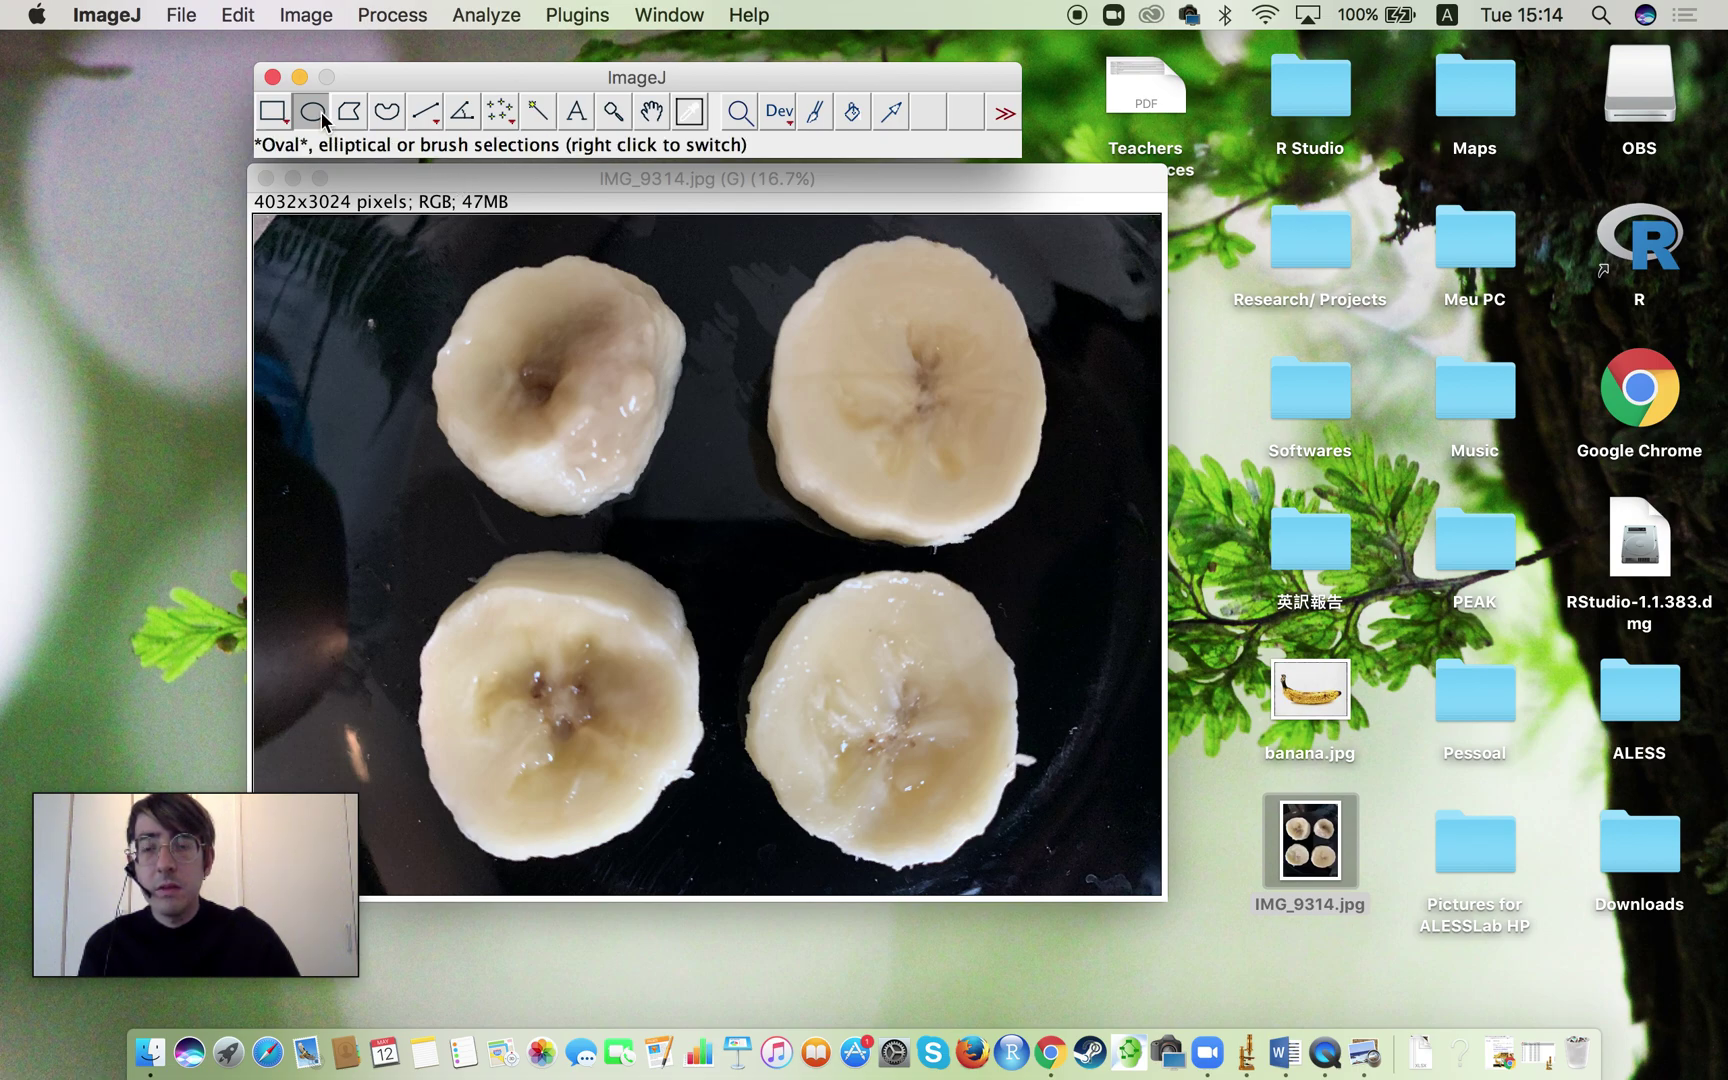
left_click(817, 305)
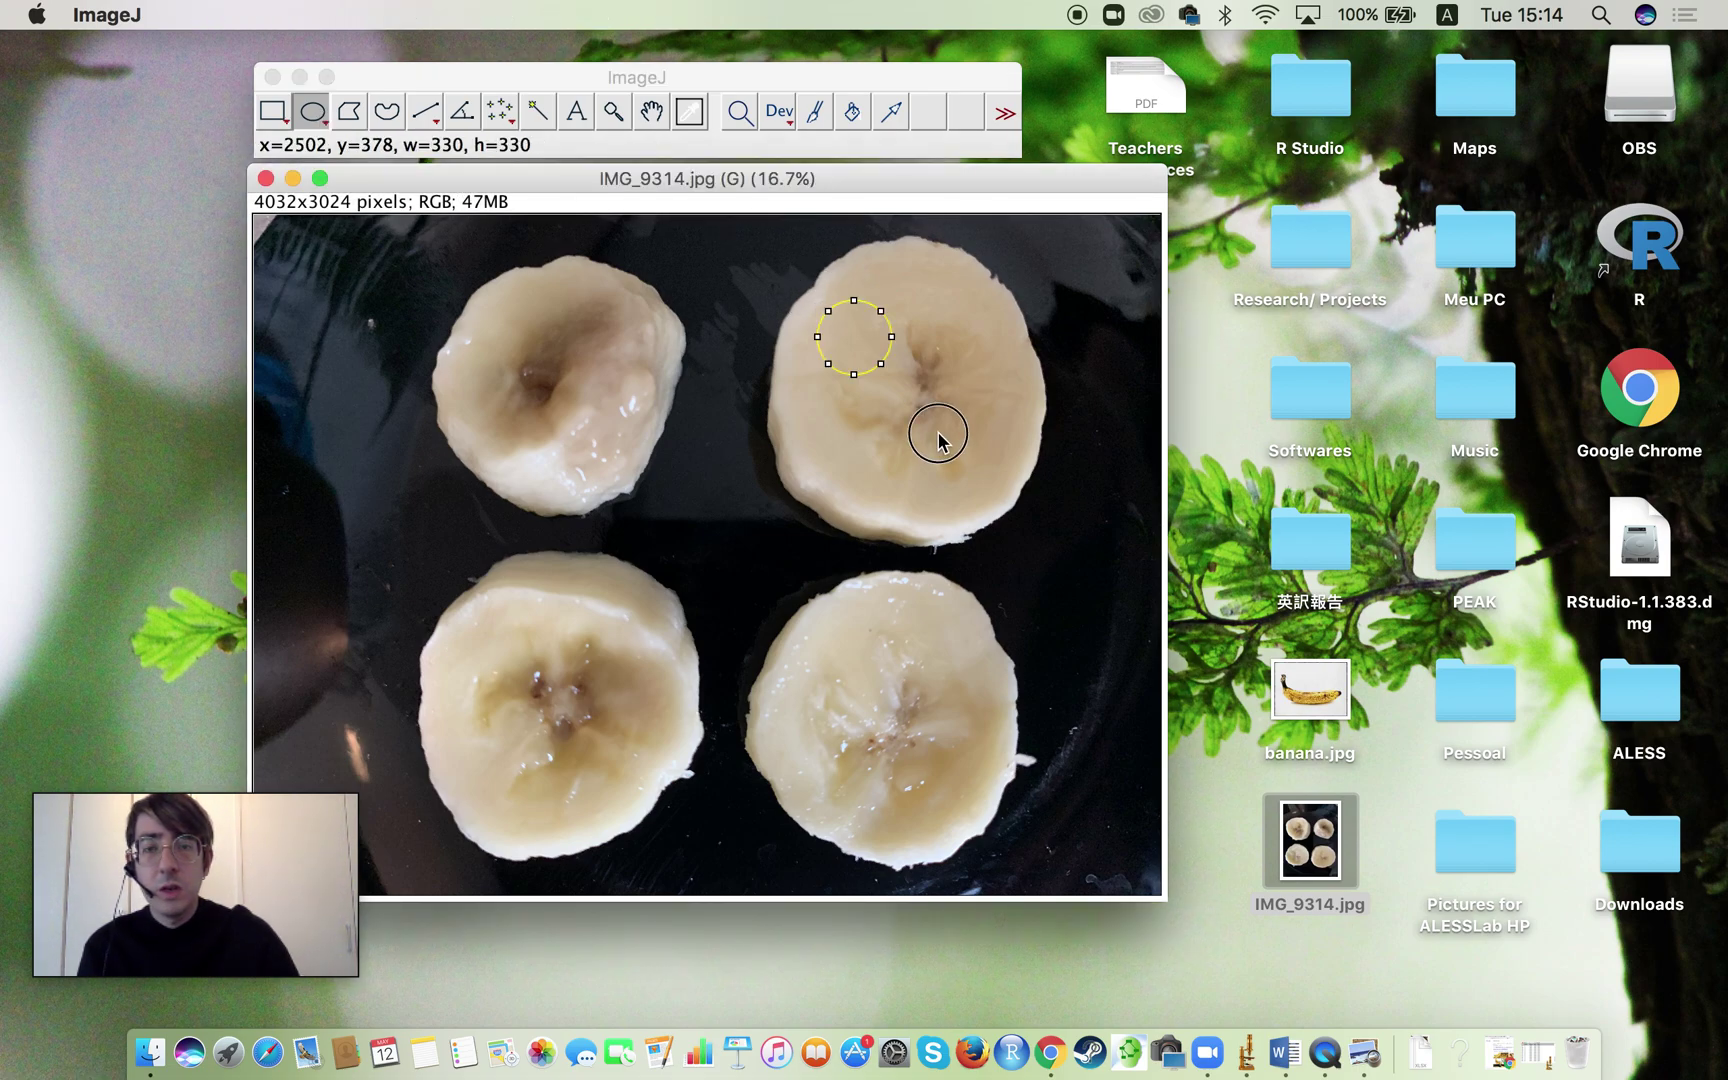
left_click_drag(938, 440, 1037, 506)
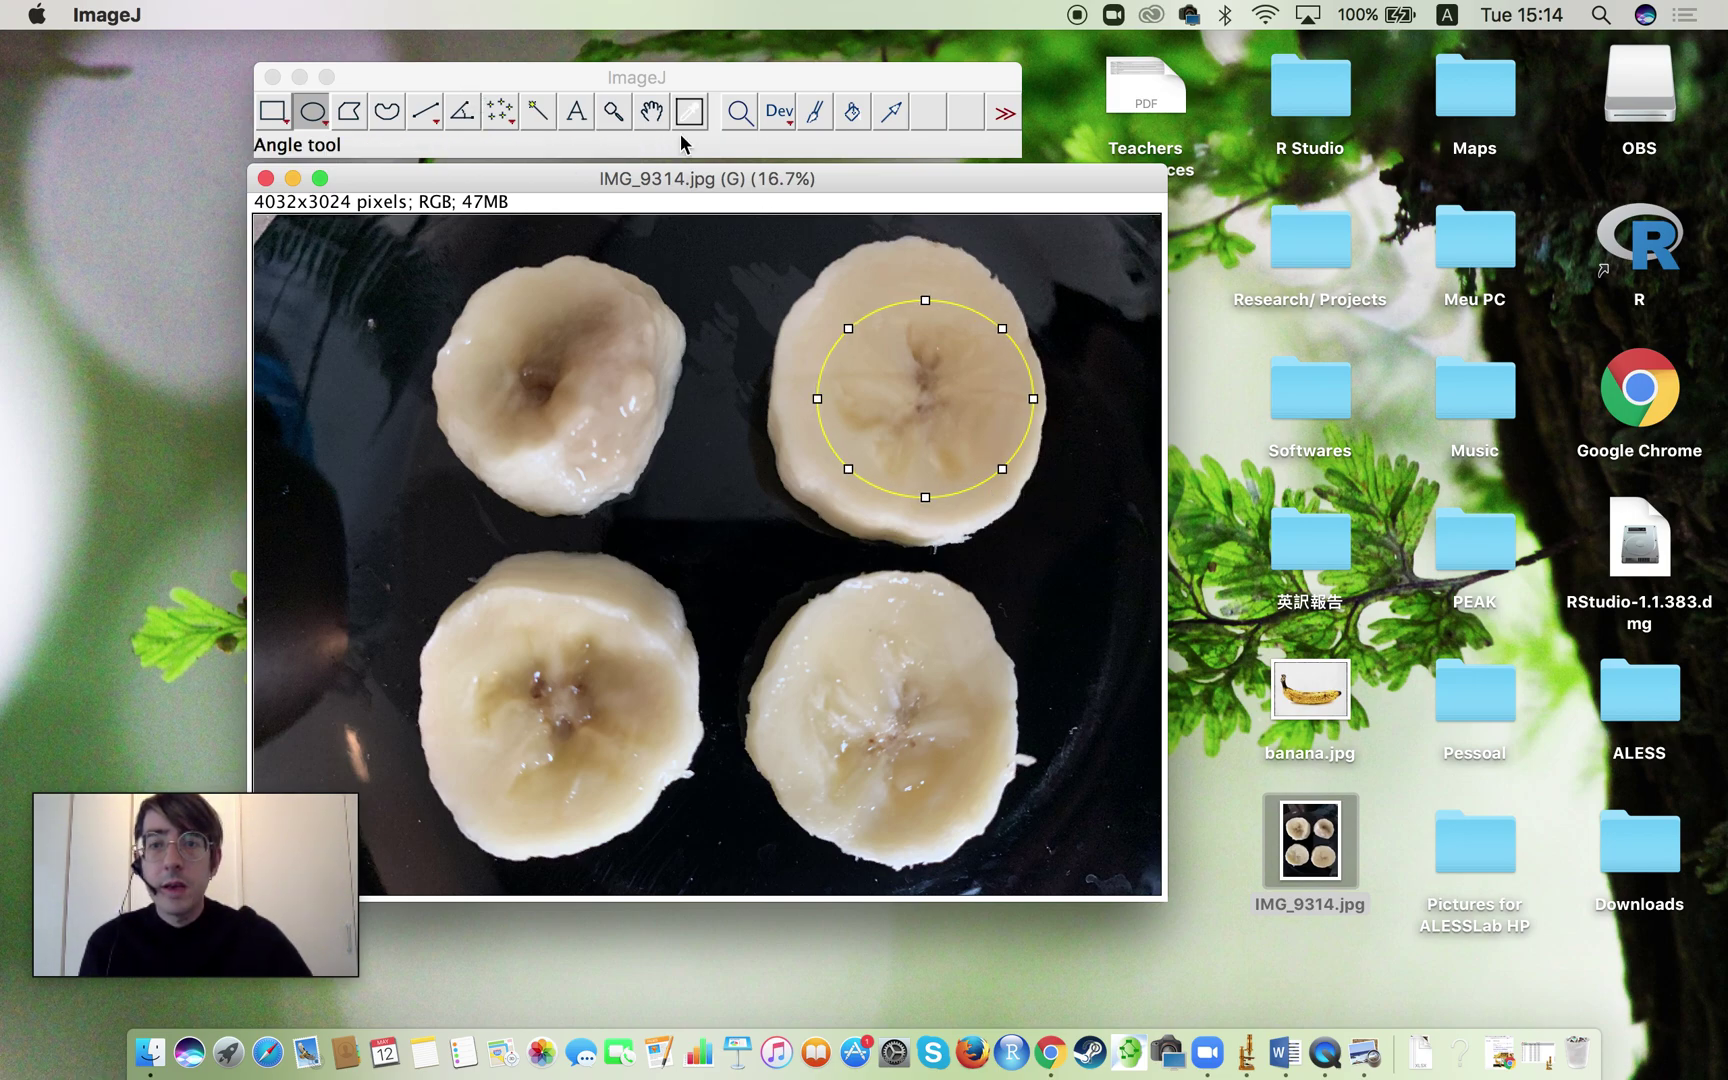
left_click(505, 77)
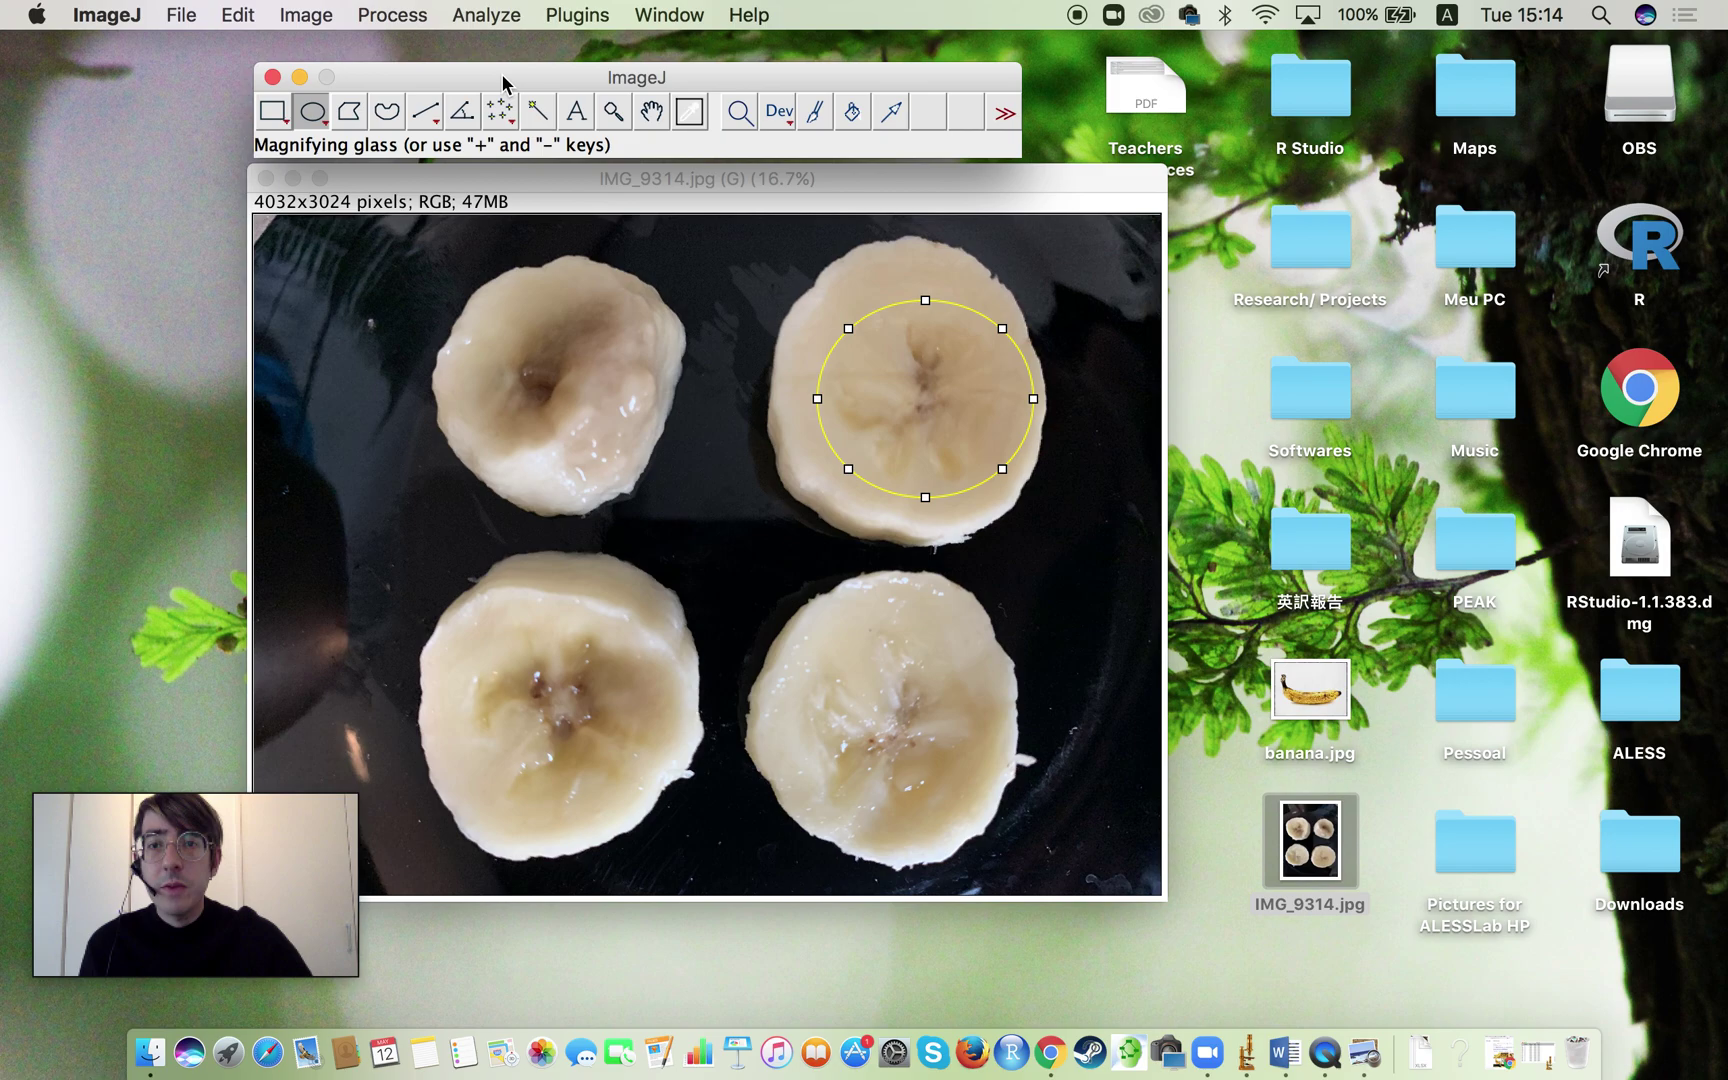
left_click(494, 17)
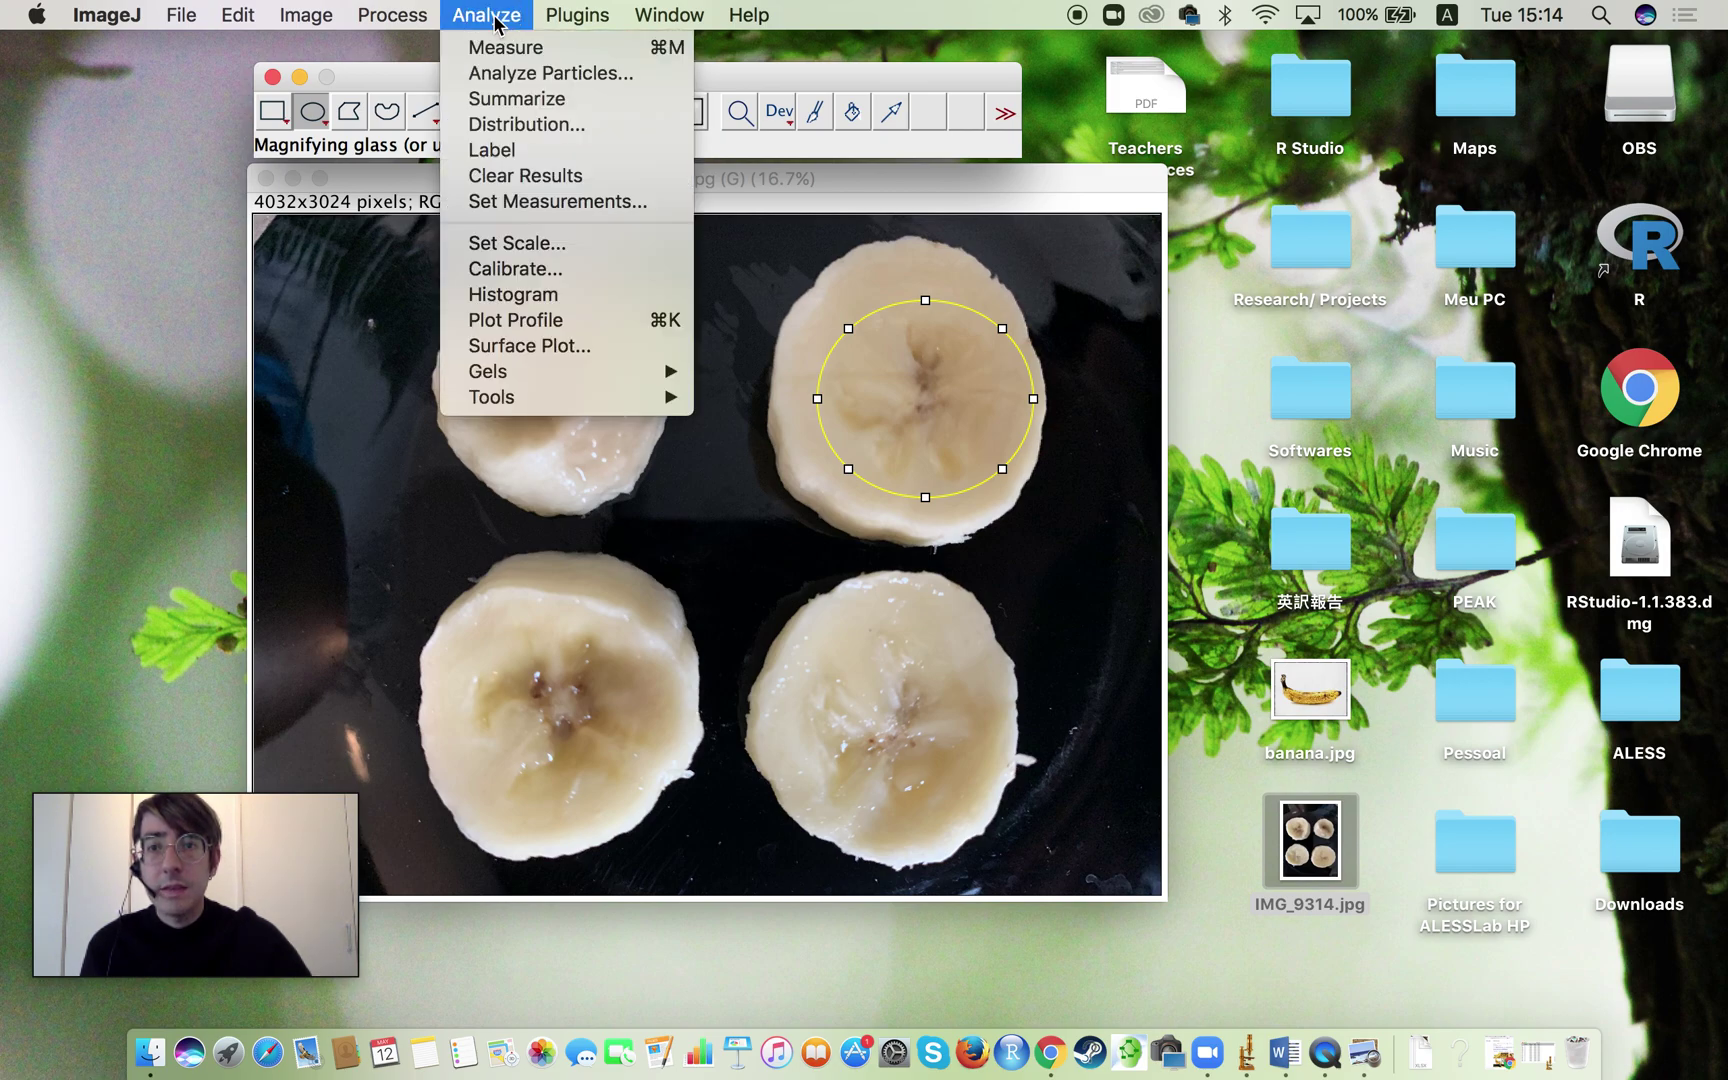
Step: Show the oval's histogram (mean 157.878, SD 13.907, mode 165) and move it to the upper left
left_click(526, 299)
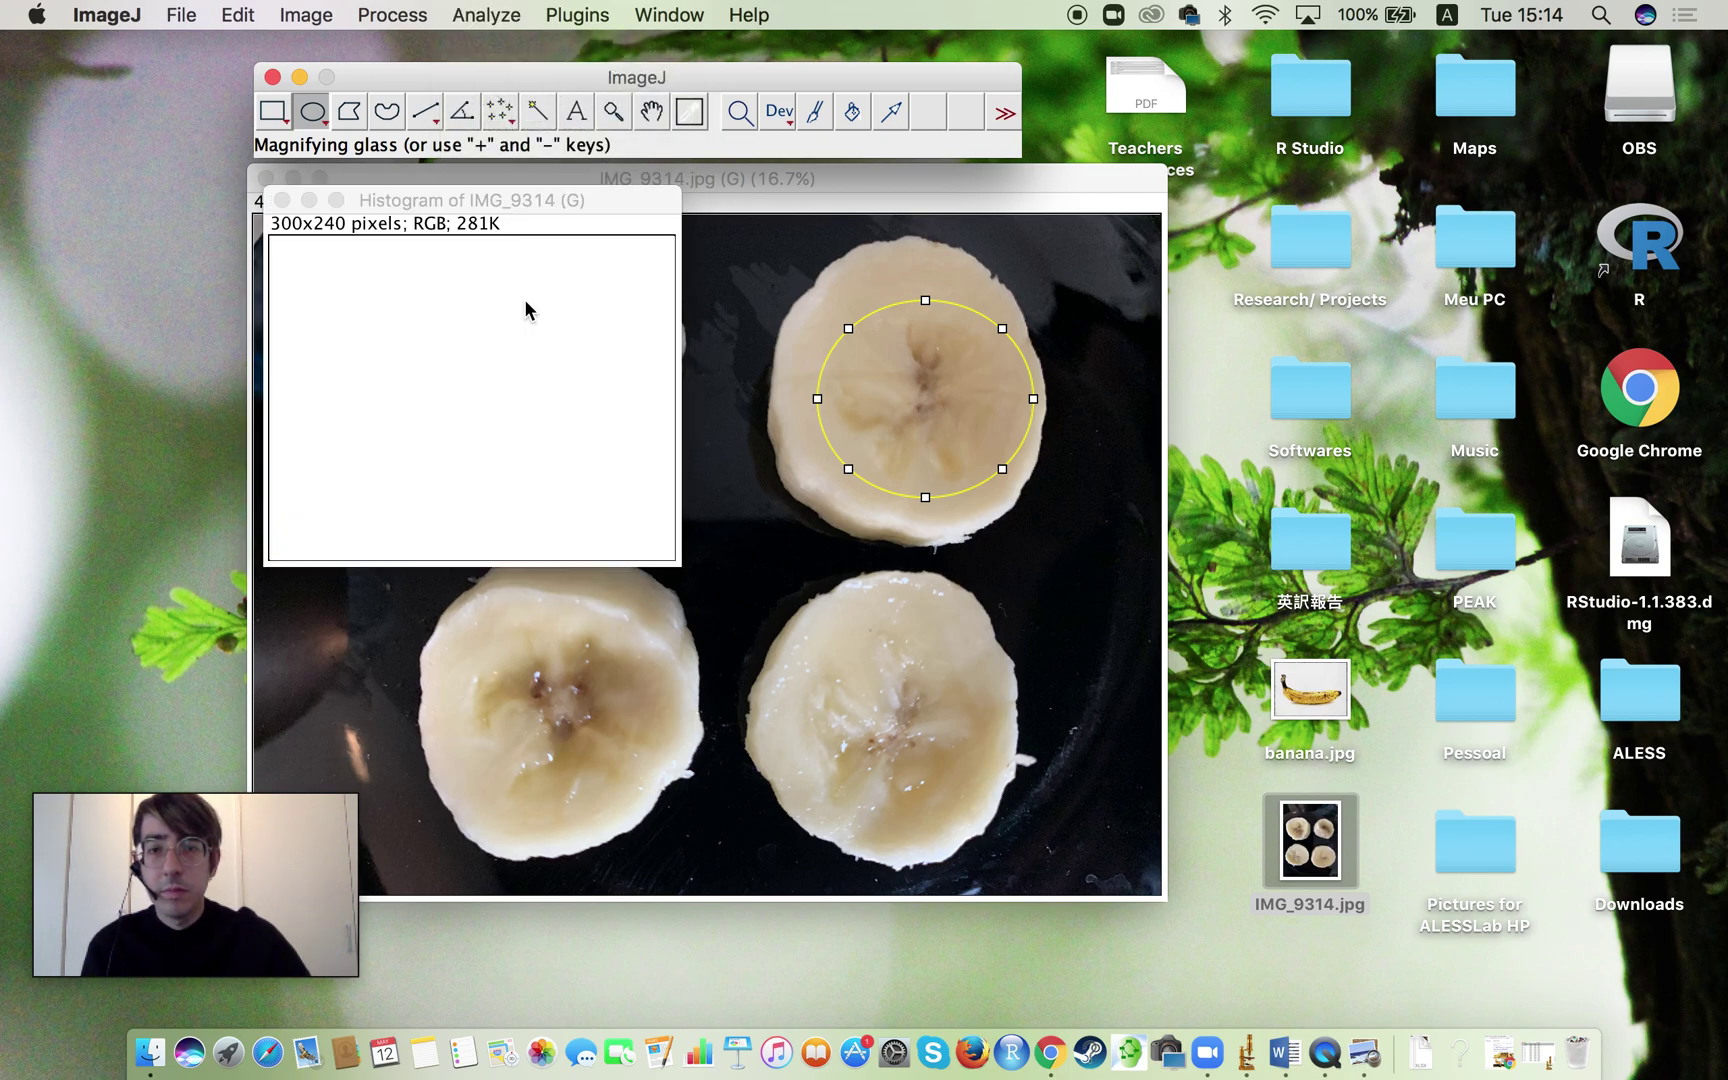
left_click_drag(573, 205, 371, 124)
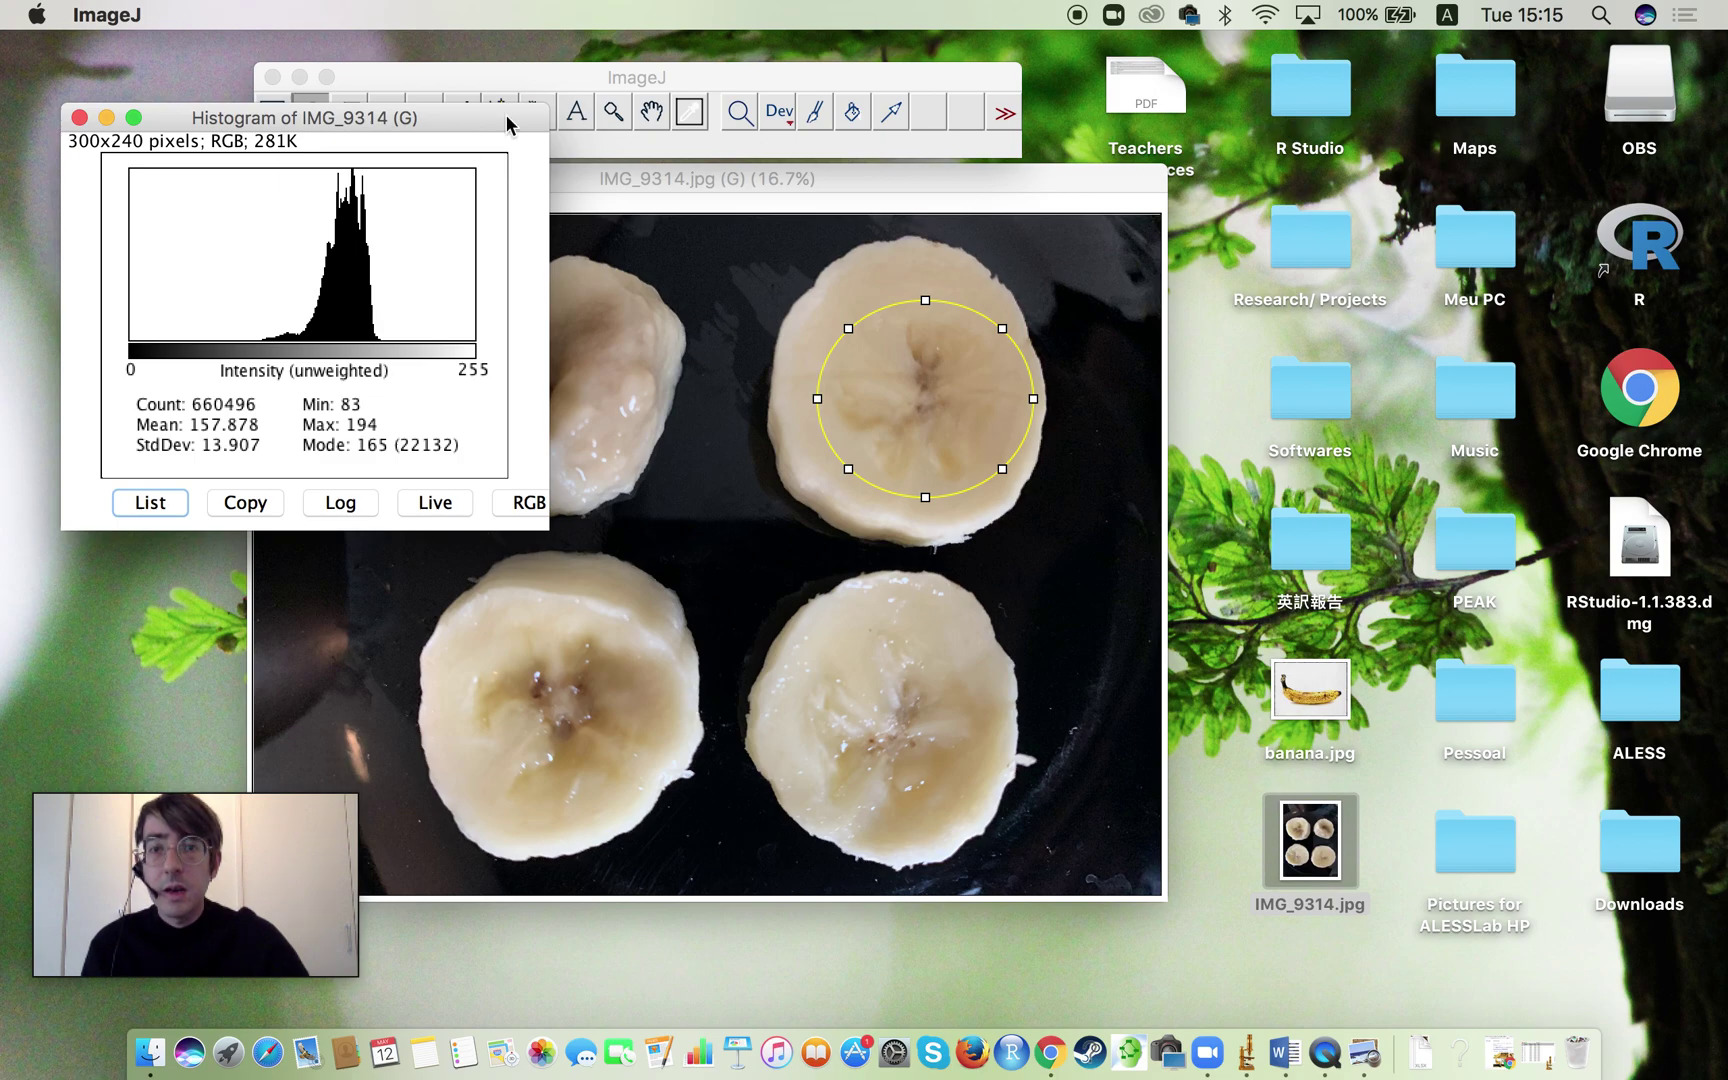
Step: Turn on Live updating in the Histogram window and return to the Oval selection tool
left_click(614, 111)
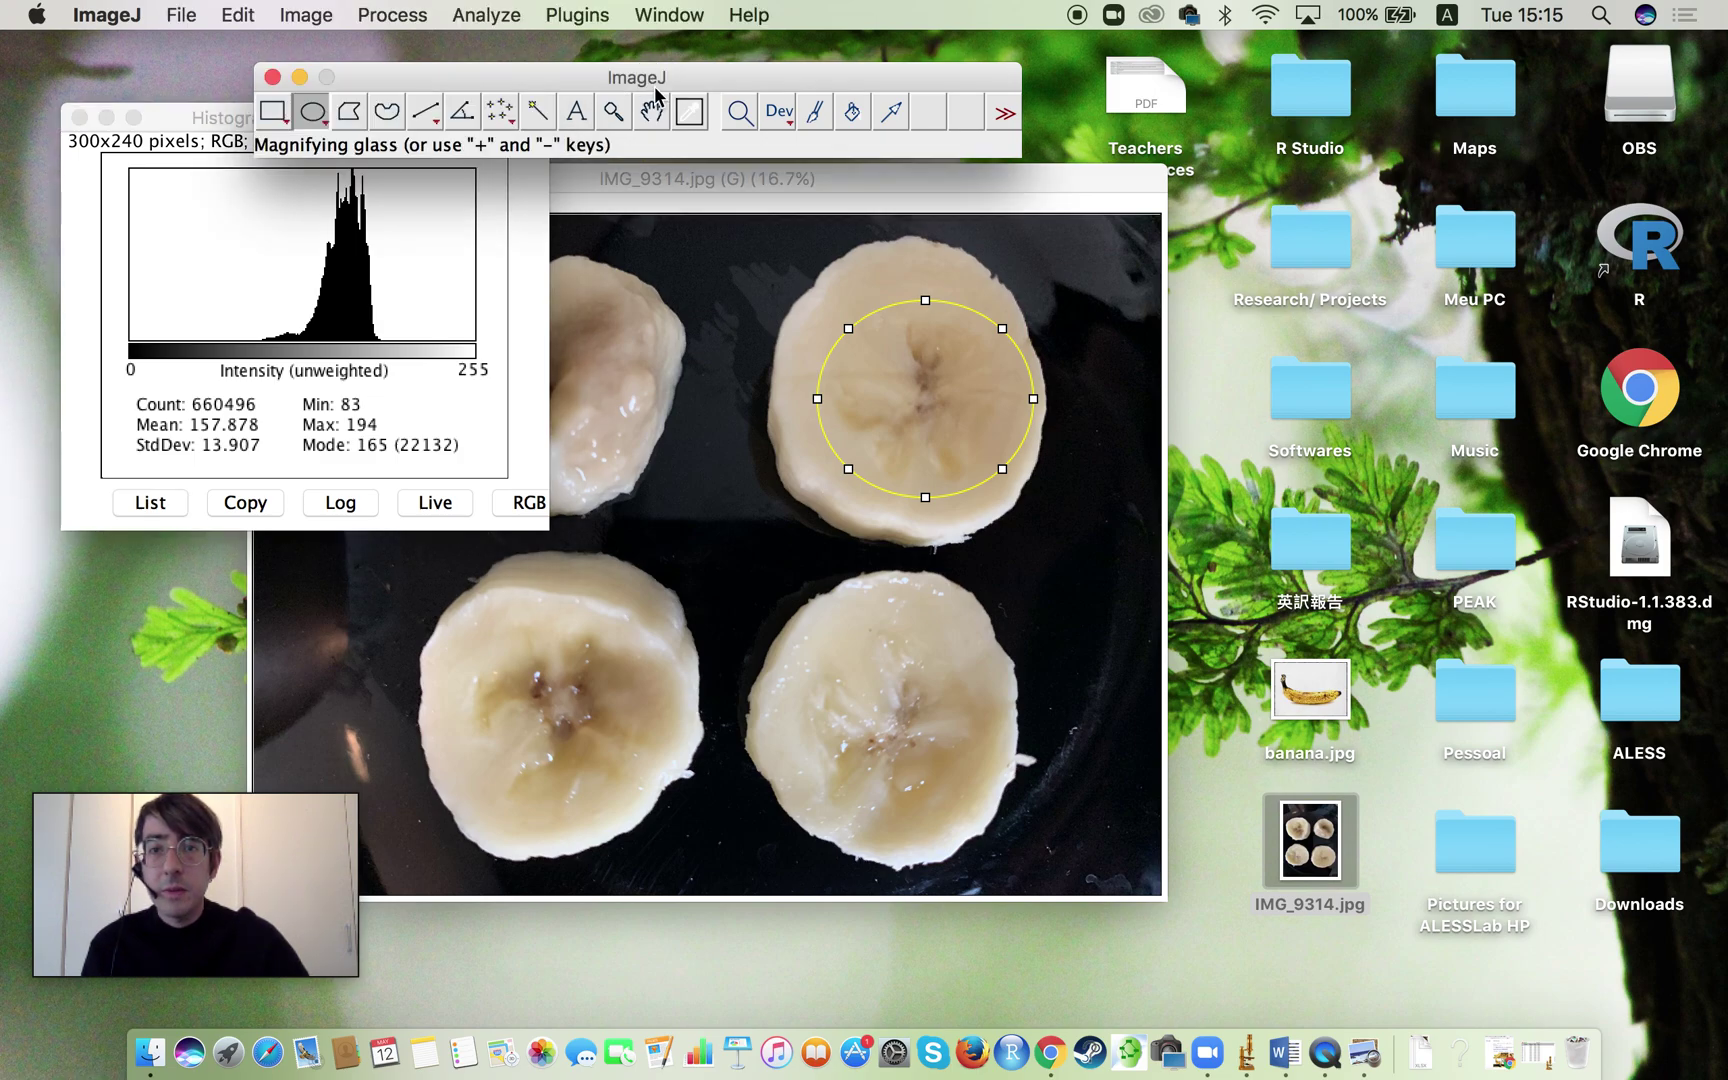
left_click(441, 504)
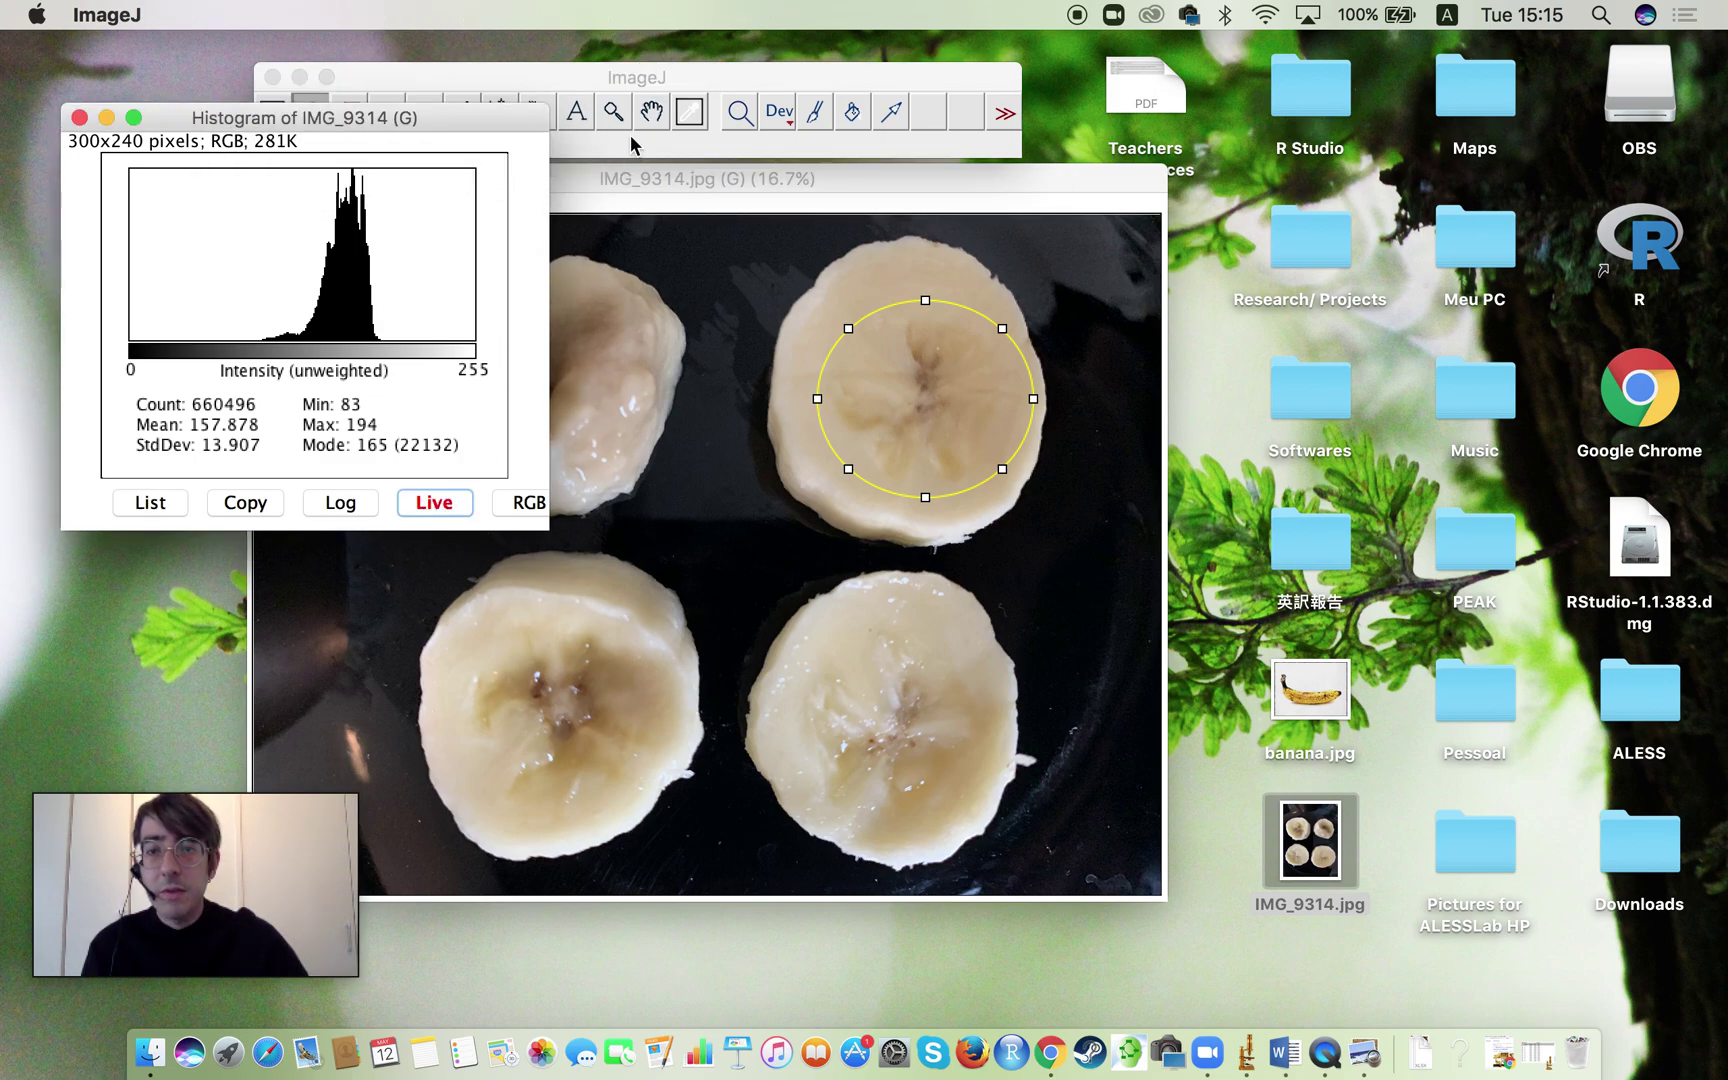
left_click(653, 84)
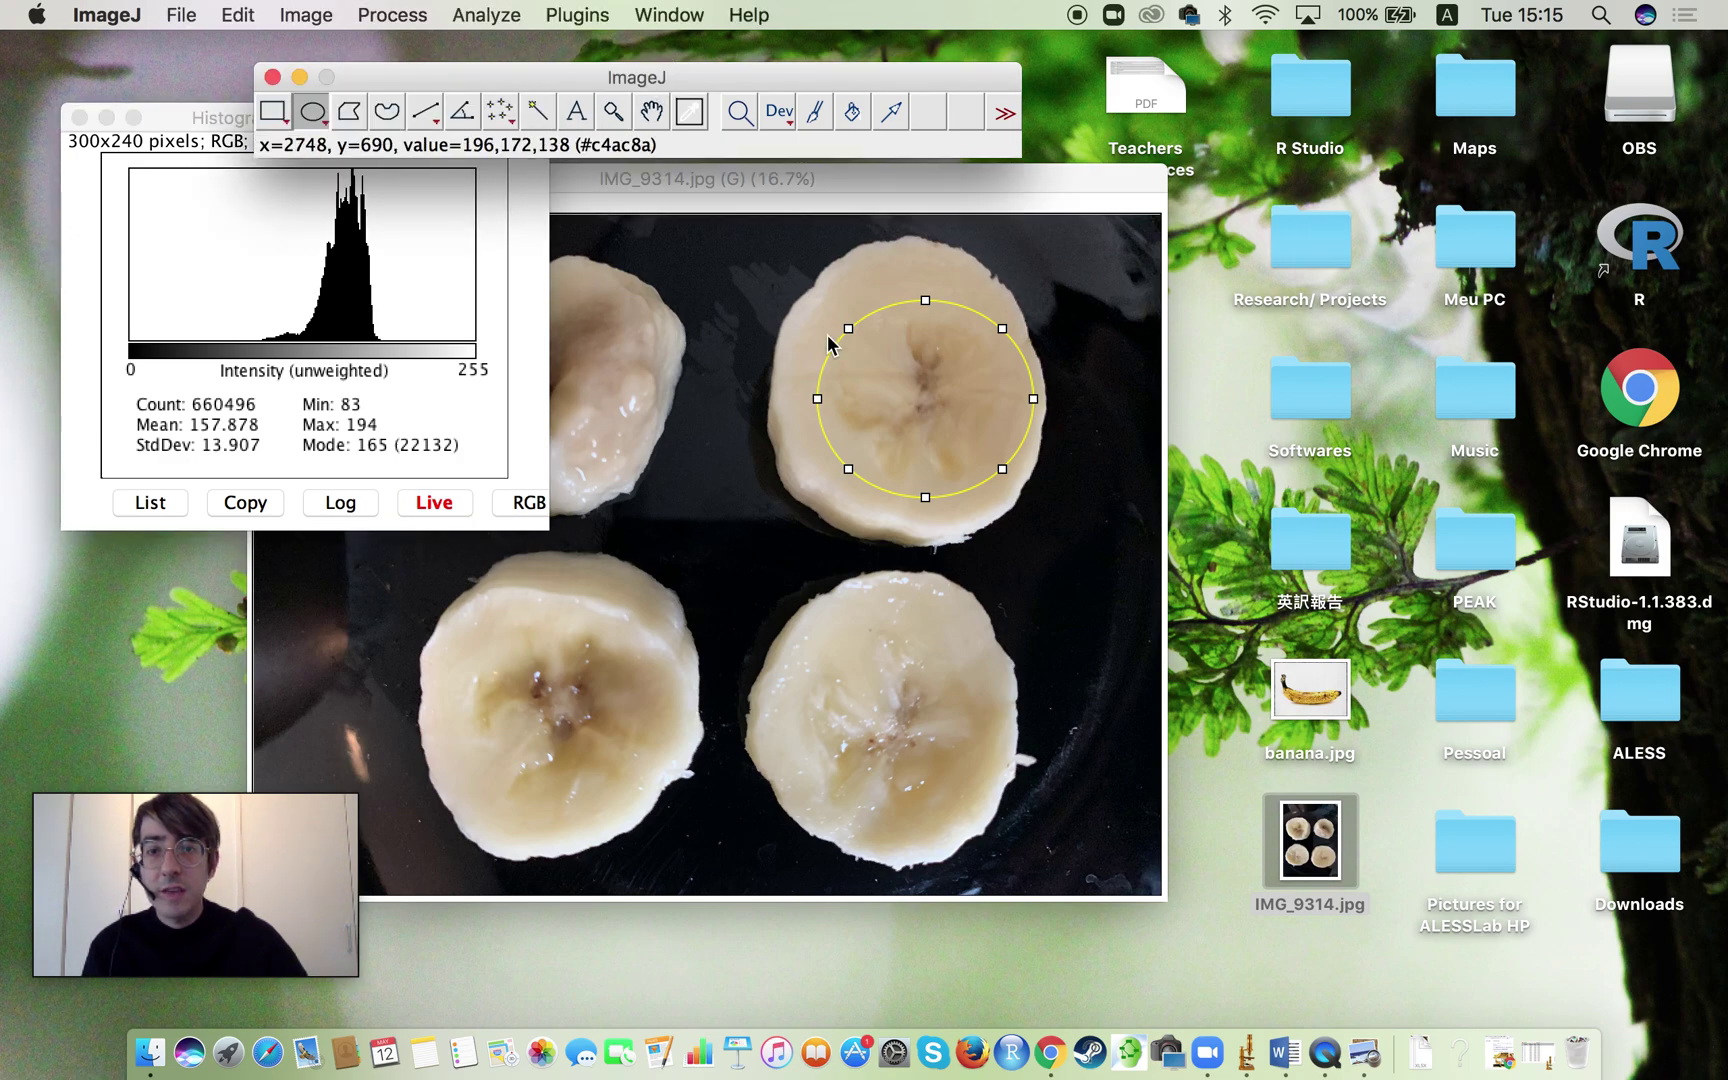
left_click(651, 111)
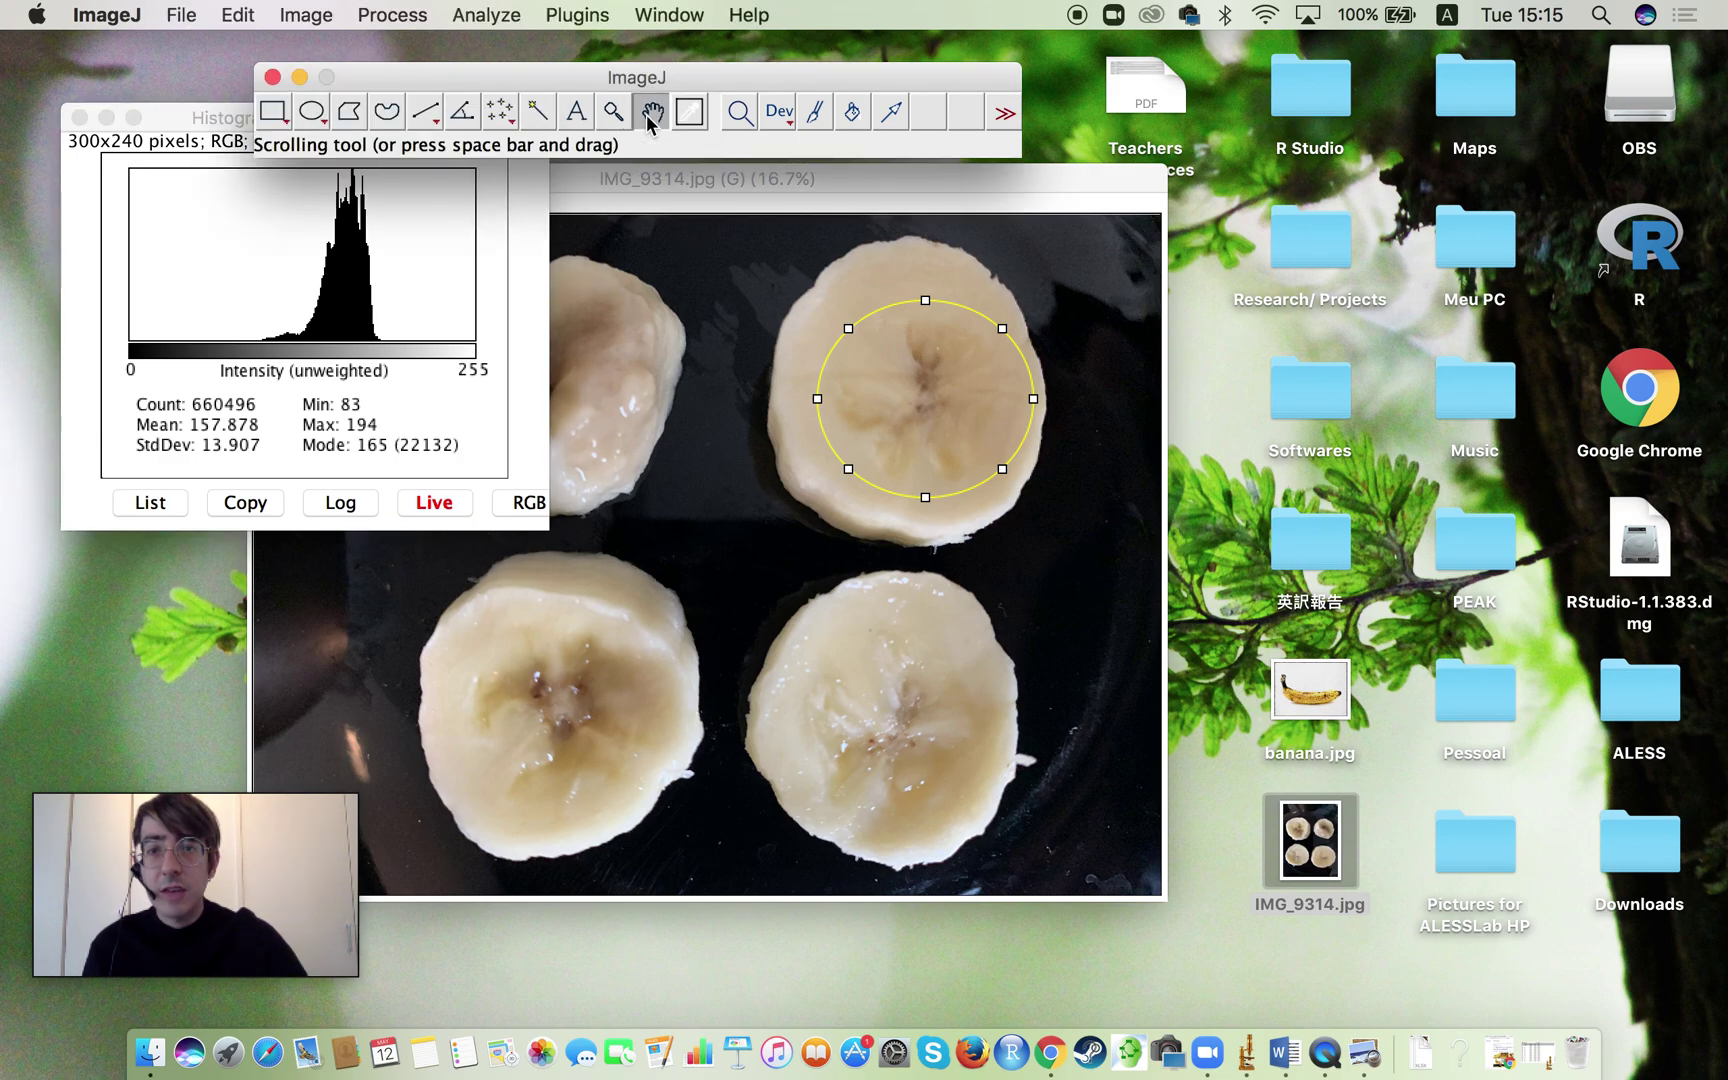
left_click(858, 320)
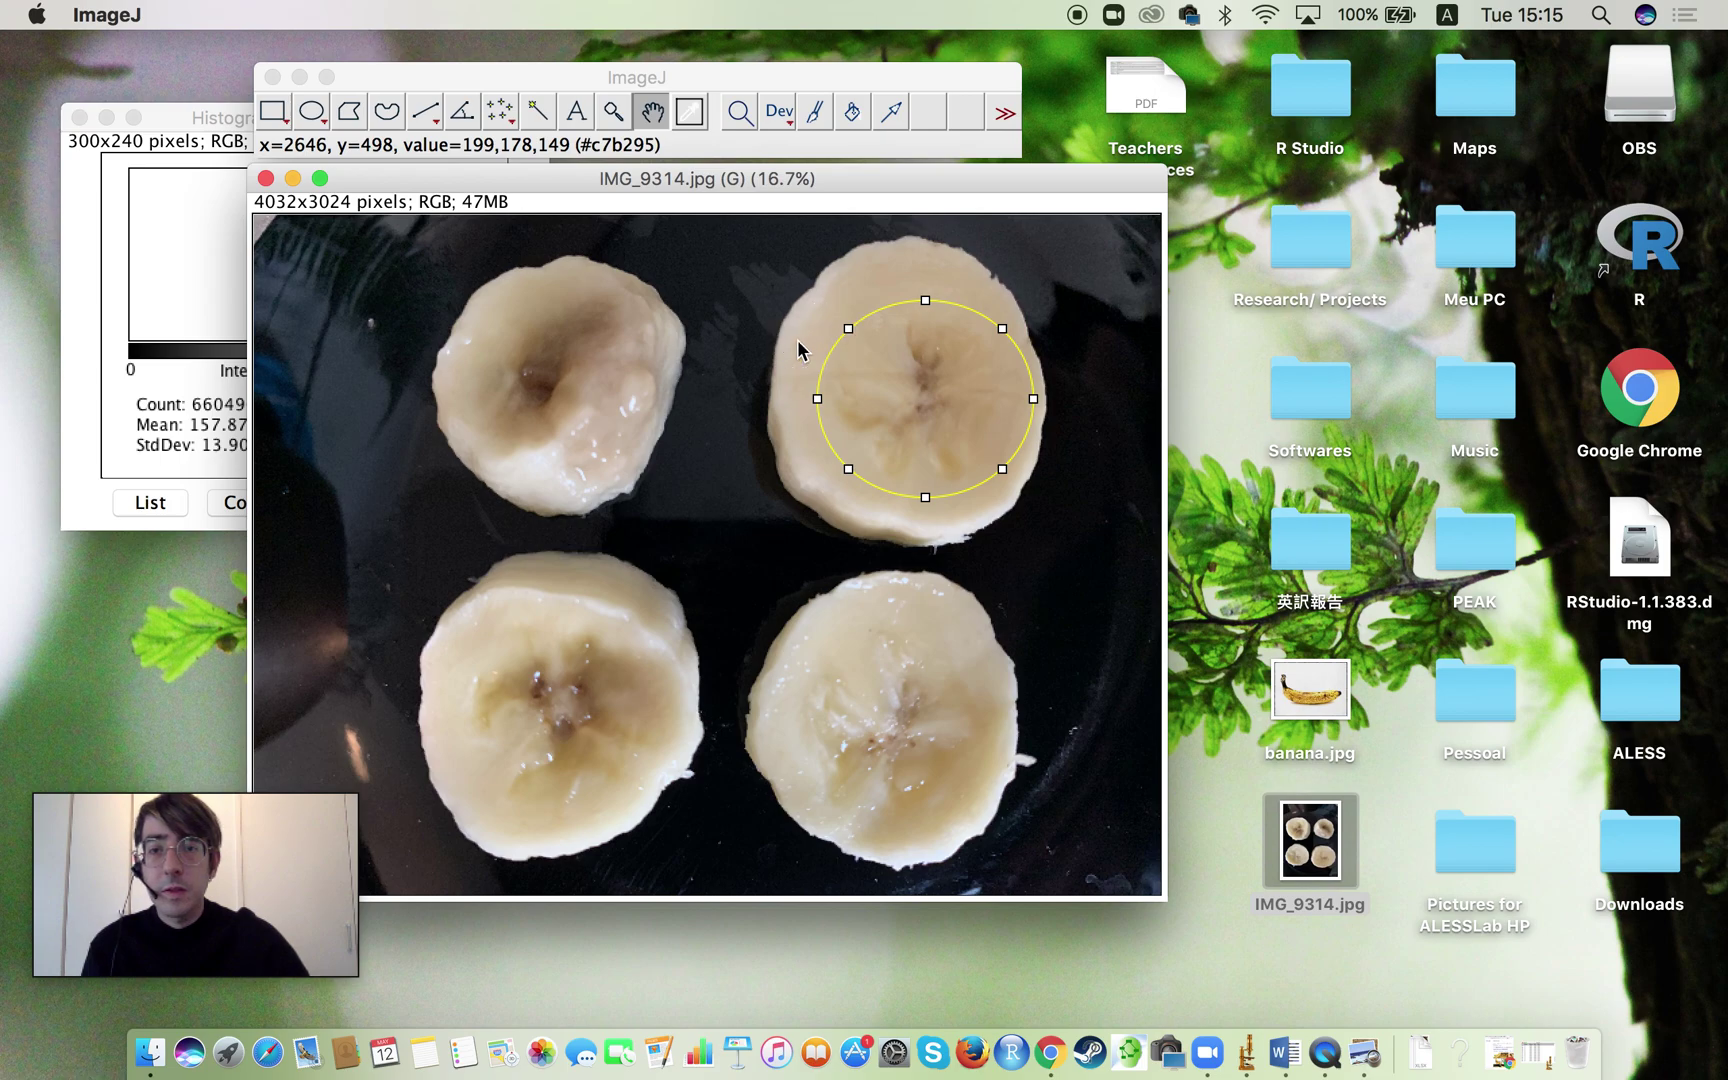
left_click(313, 111)
left_click(313, 111)
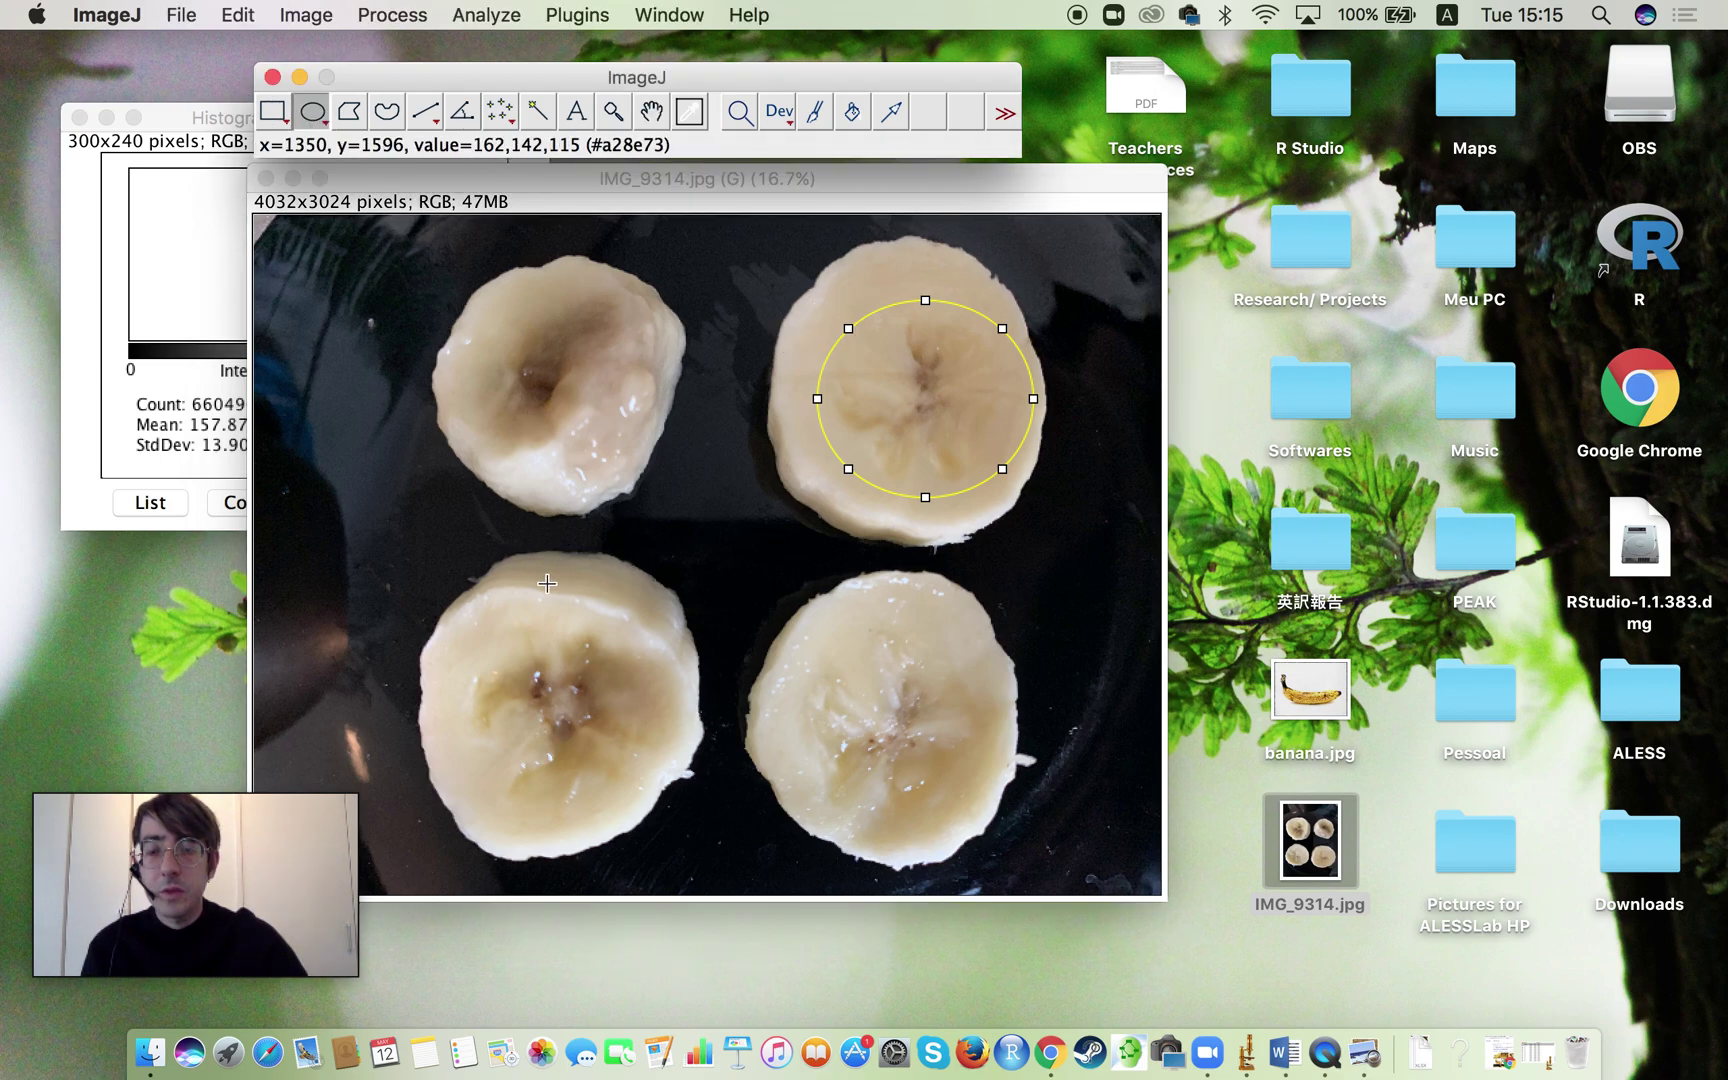
Step: Measure ovals on the lower-left slice's centre and the upper-left slice's dark centre
left_click(583, 733)
left_click_drag(583, 733, 667, 807)
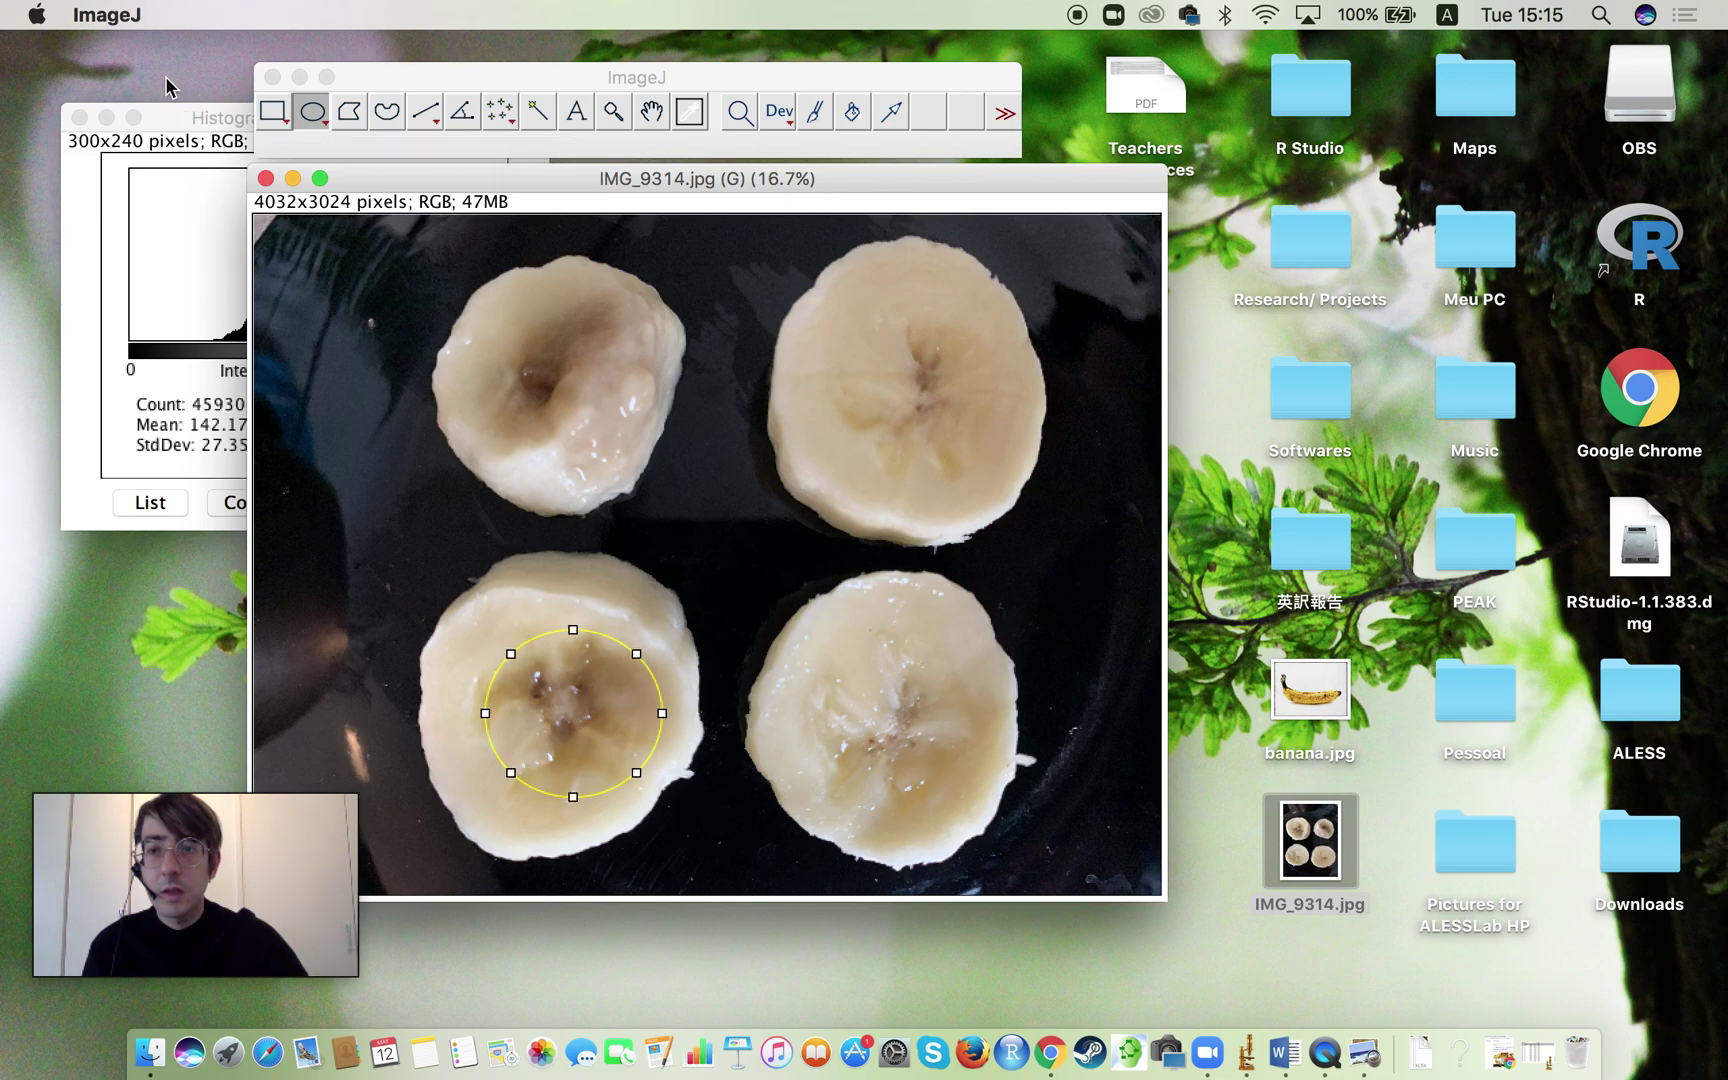
left_click_drag(394, 185, 698, 198)
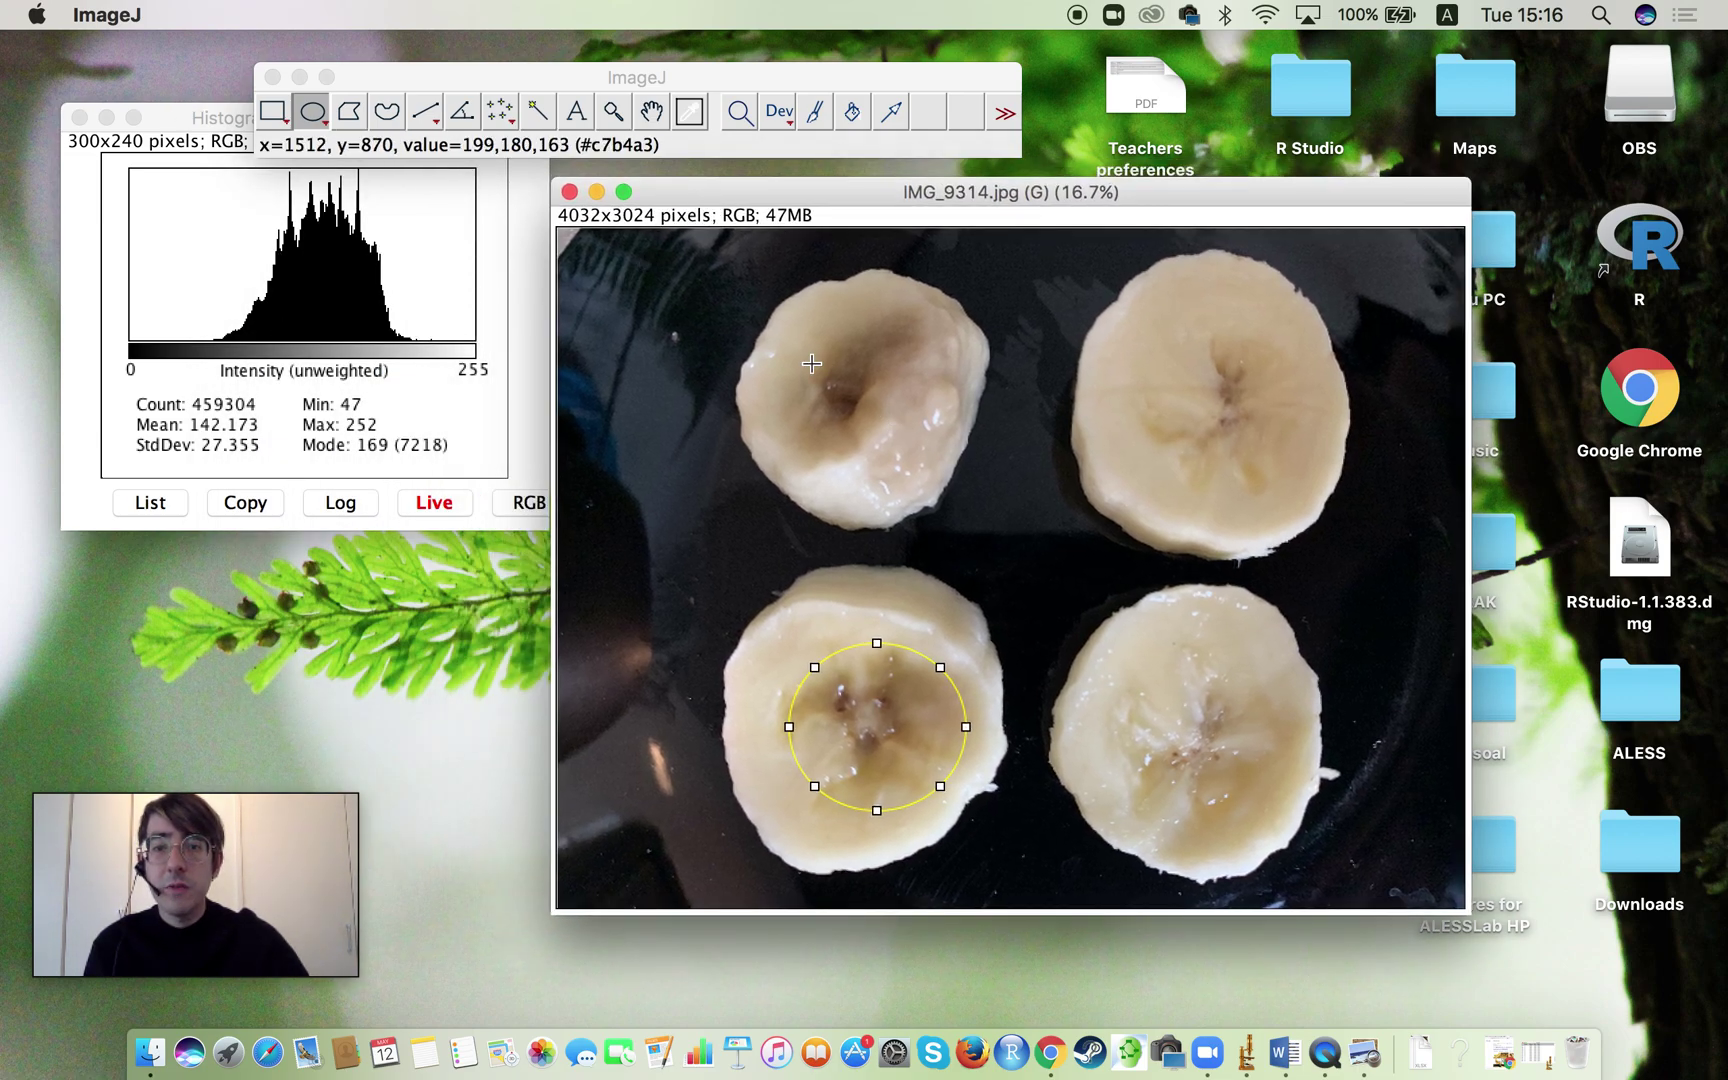
left_click(794, 338)
left_click_drag(878, 420, 905, 441)
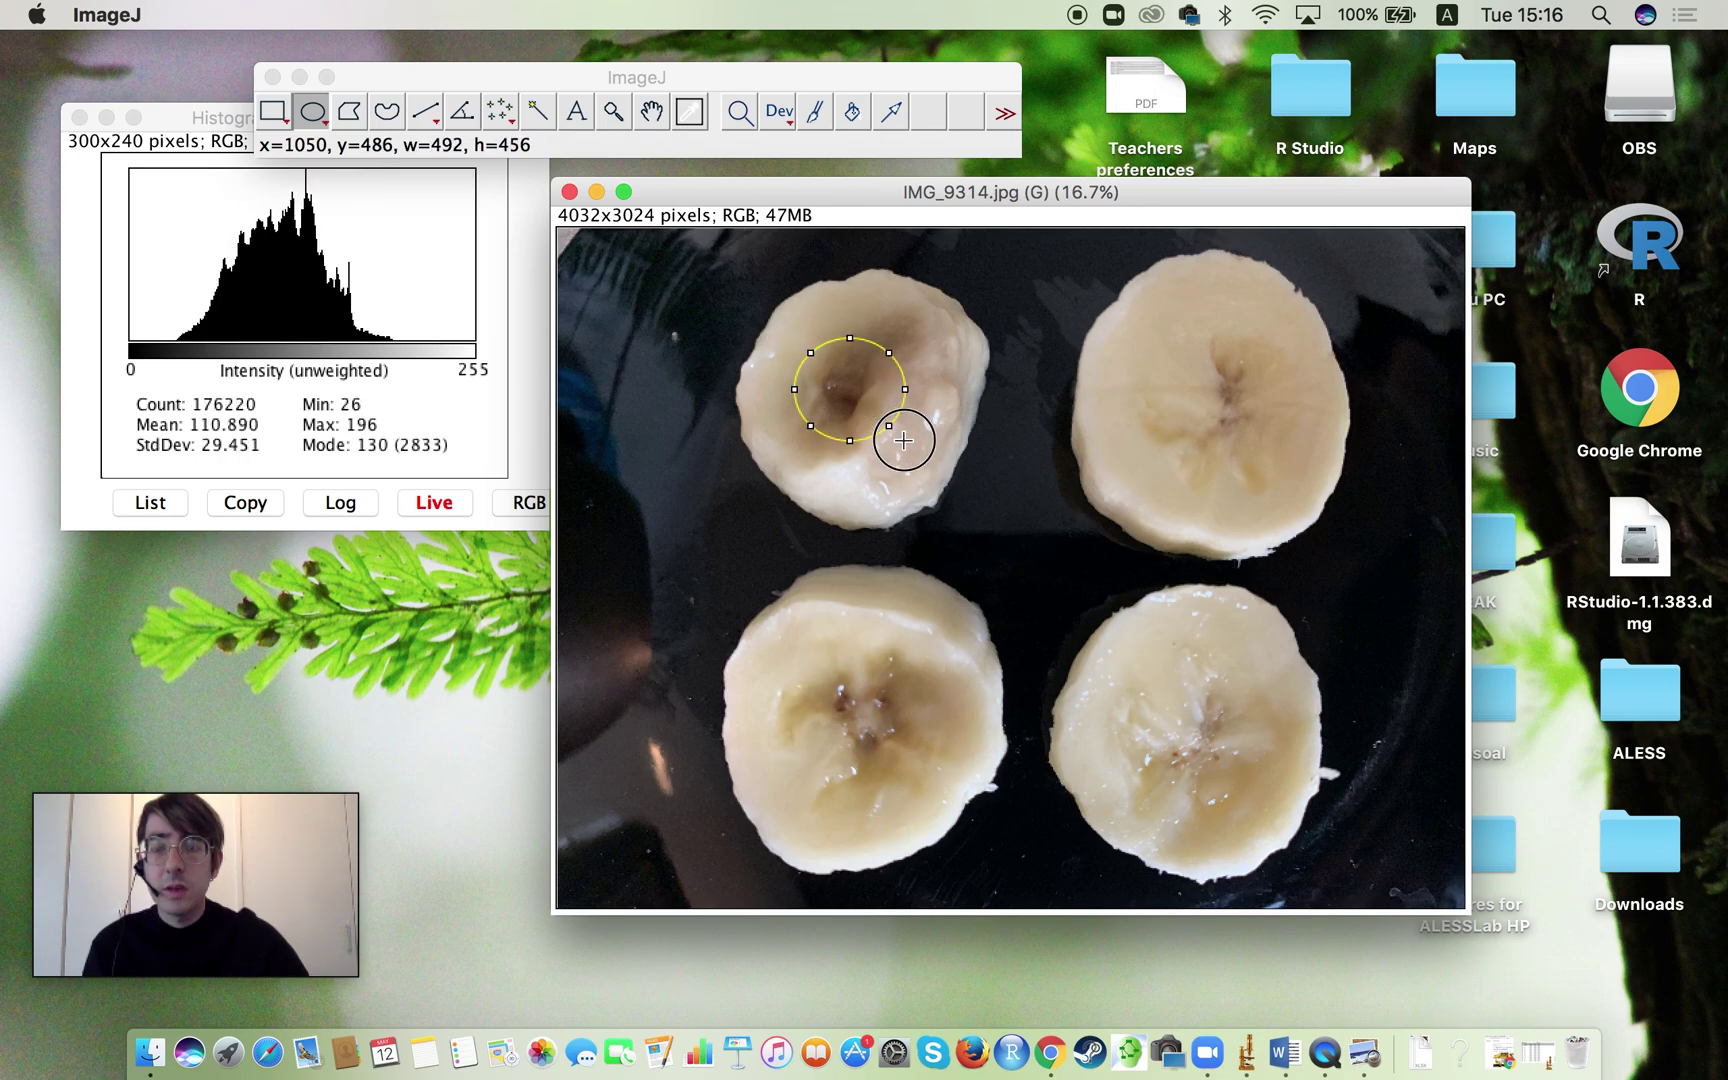
Step: Draw an oval on the lower-right slice and reshape it into a taller, narrower ellipse
left_click_drag(1130, 680, 1240, 795)
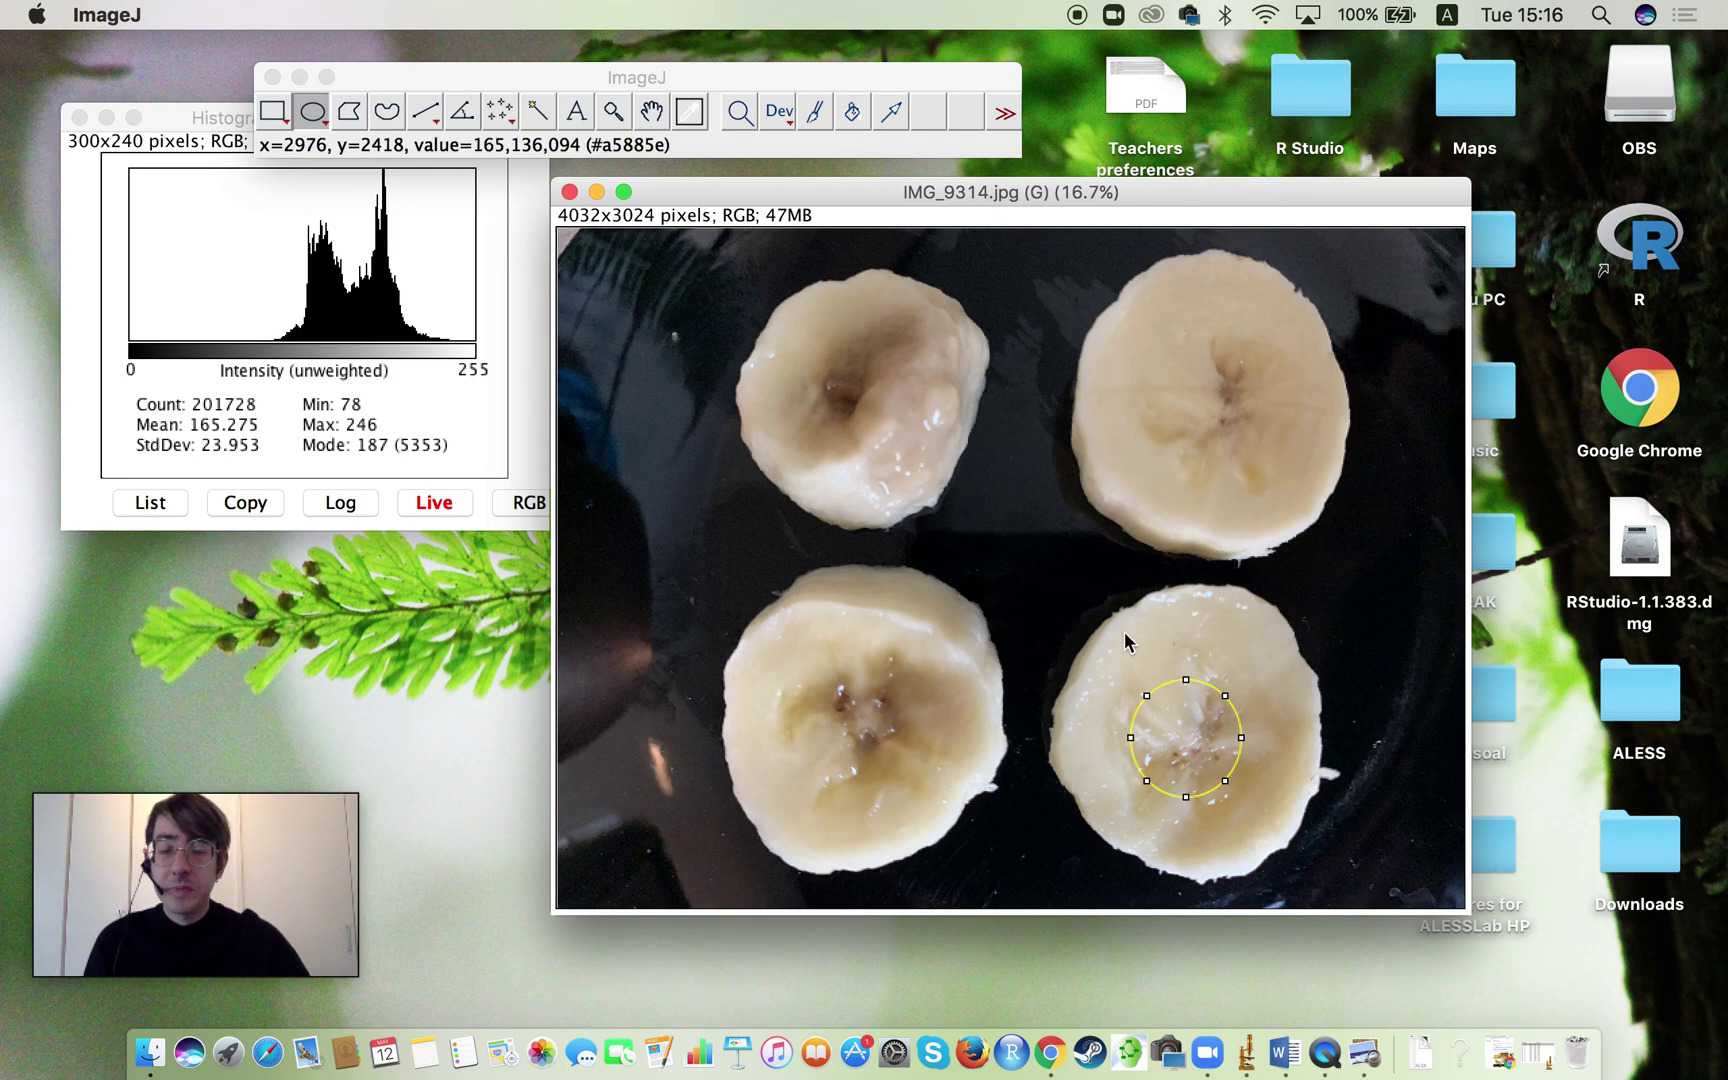
left_click(1152, 710)
left_click_drag(1152, 710, 1115, 660)
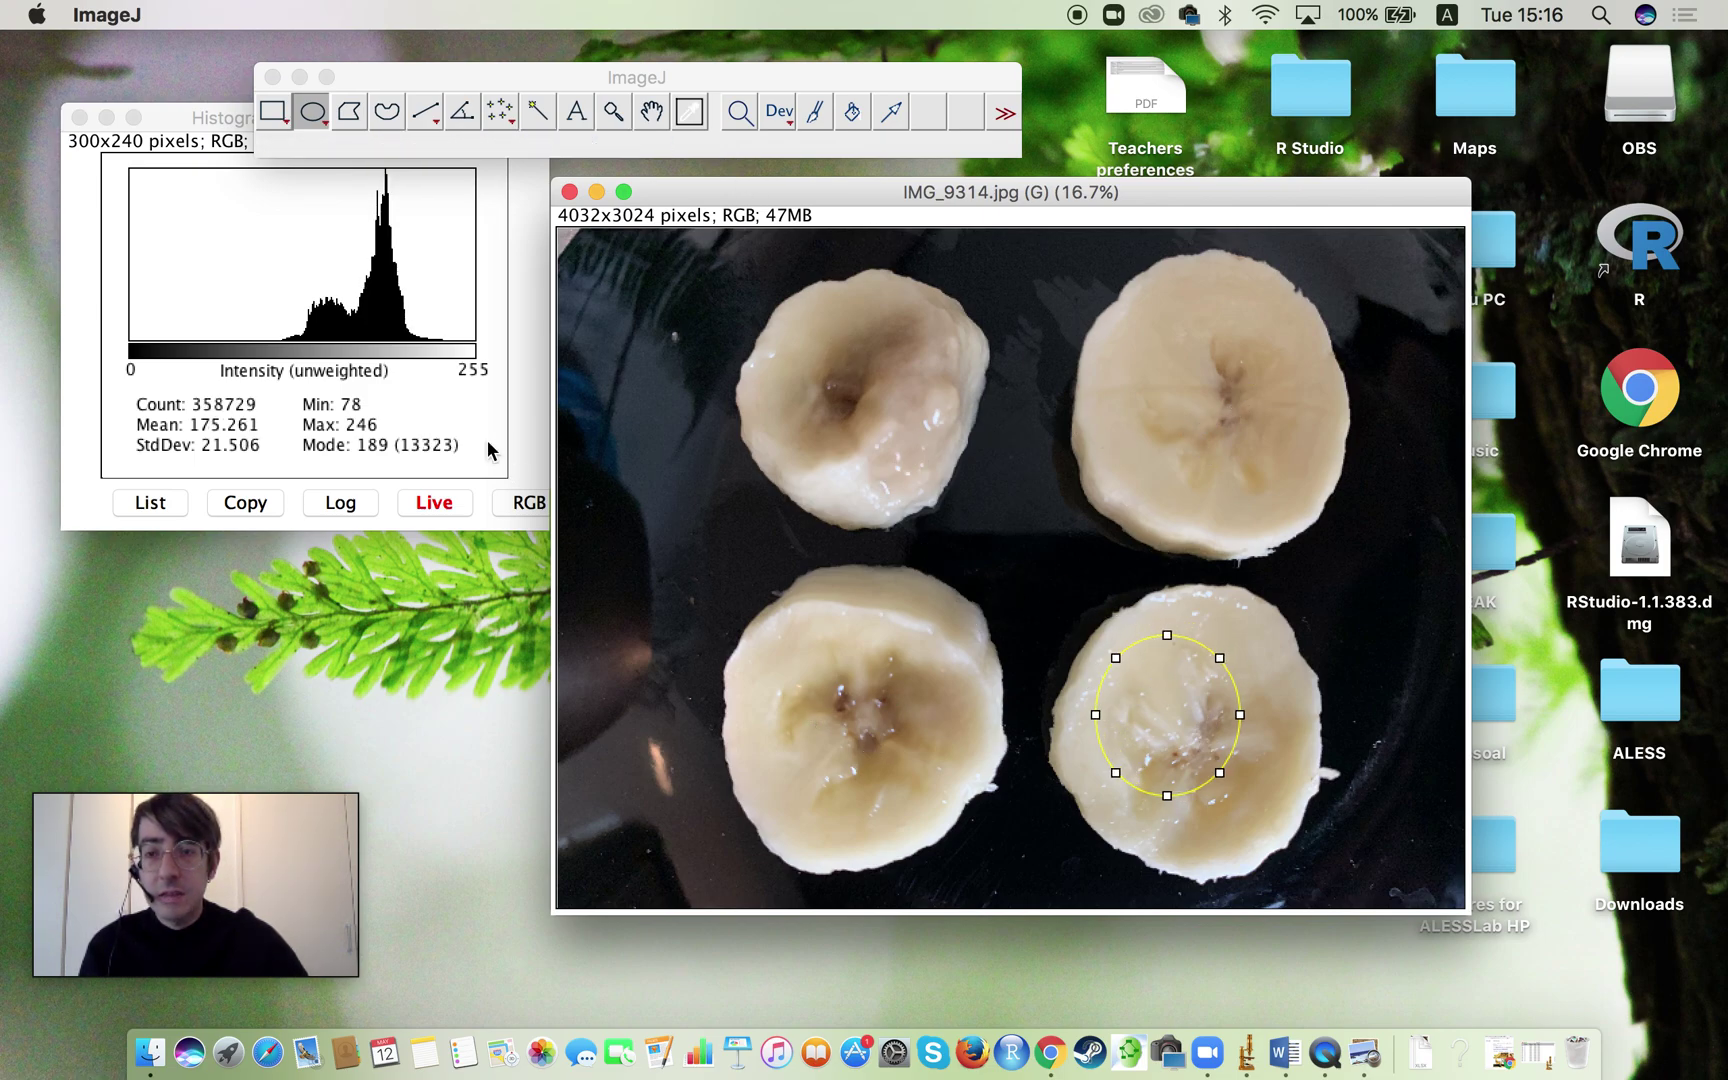
left_click(510, 380)
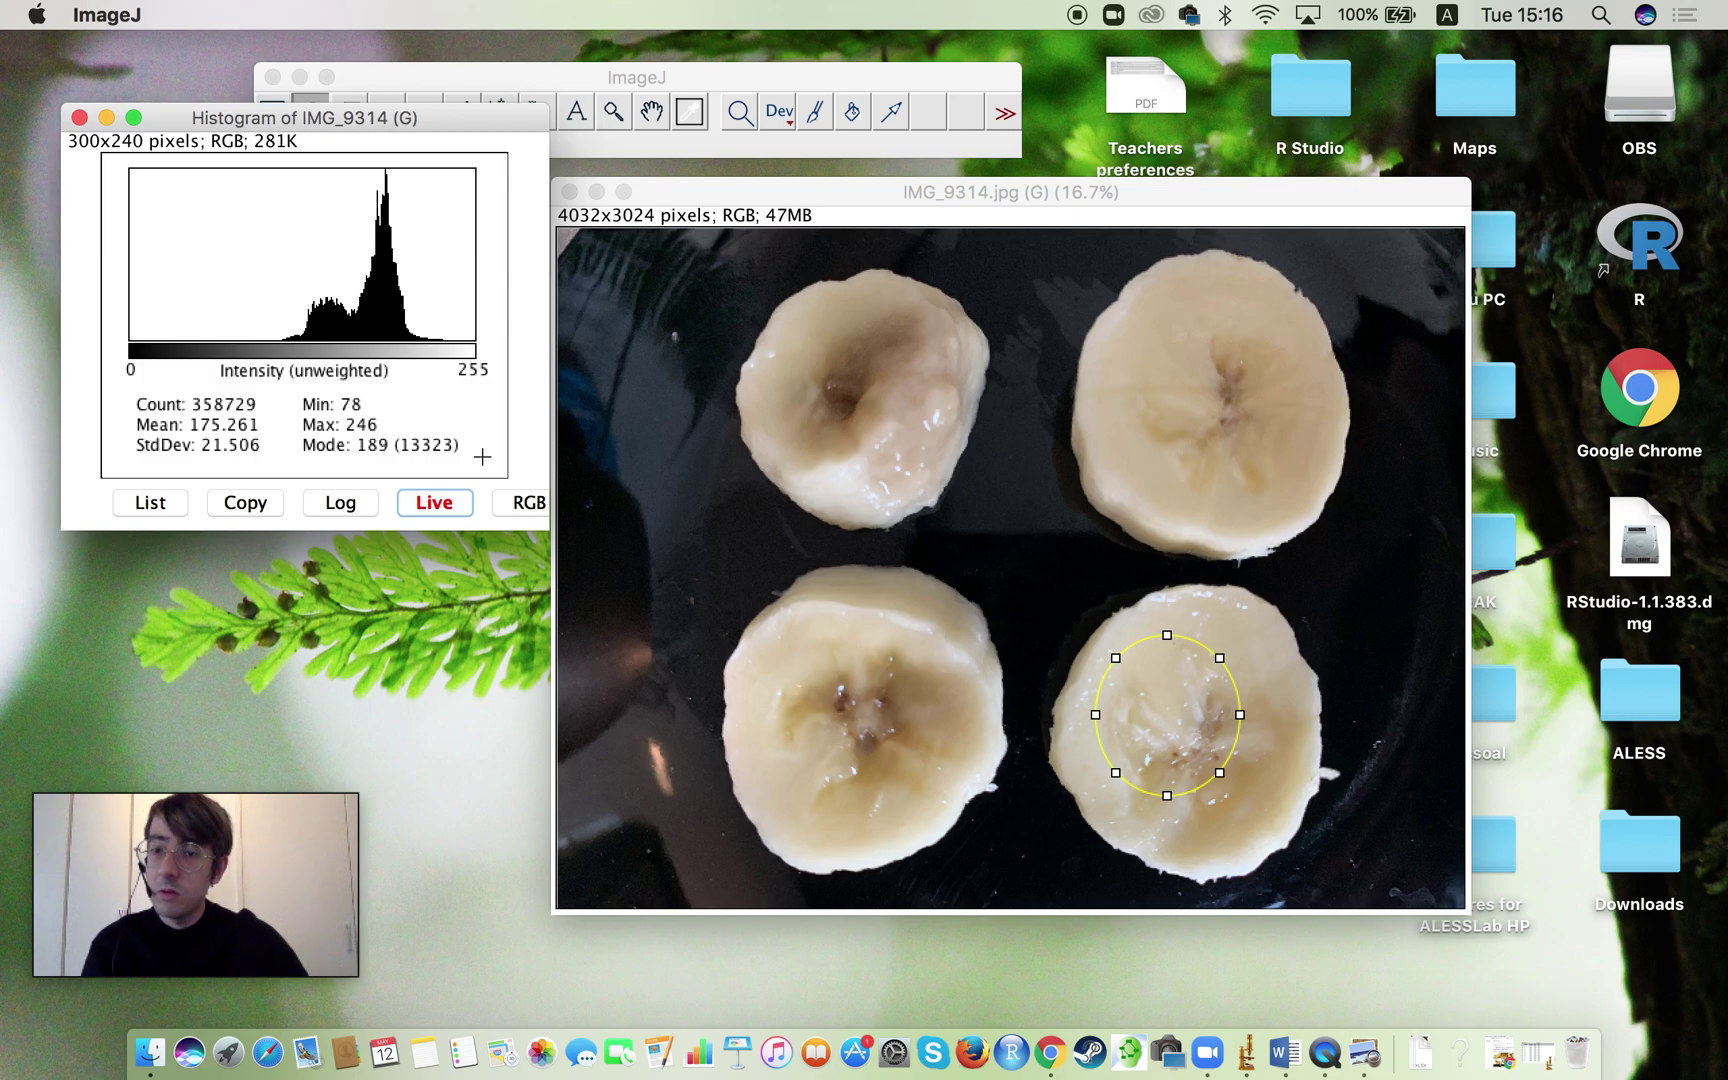
Step: Cycle the lower-right histogram through R+G+B, Red, Green and Blue, then back to intensity
left_click(517, 510)
left_click(517, 510)
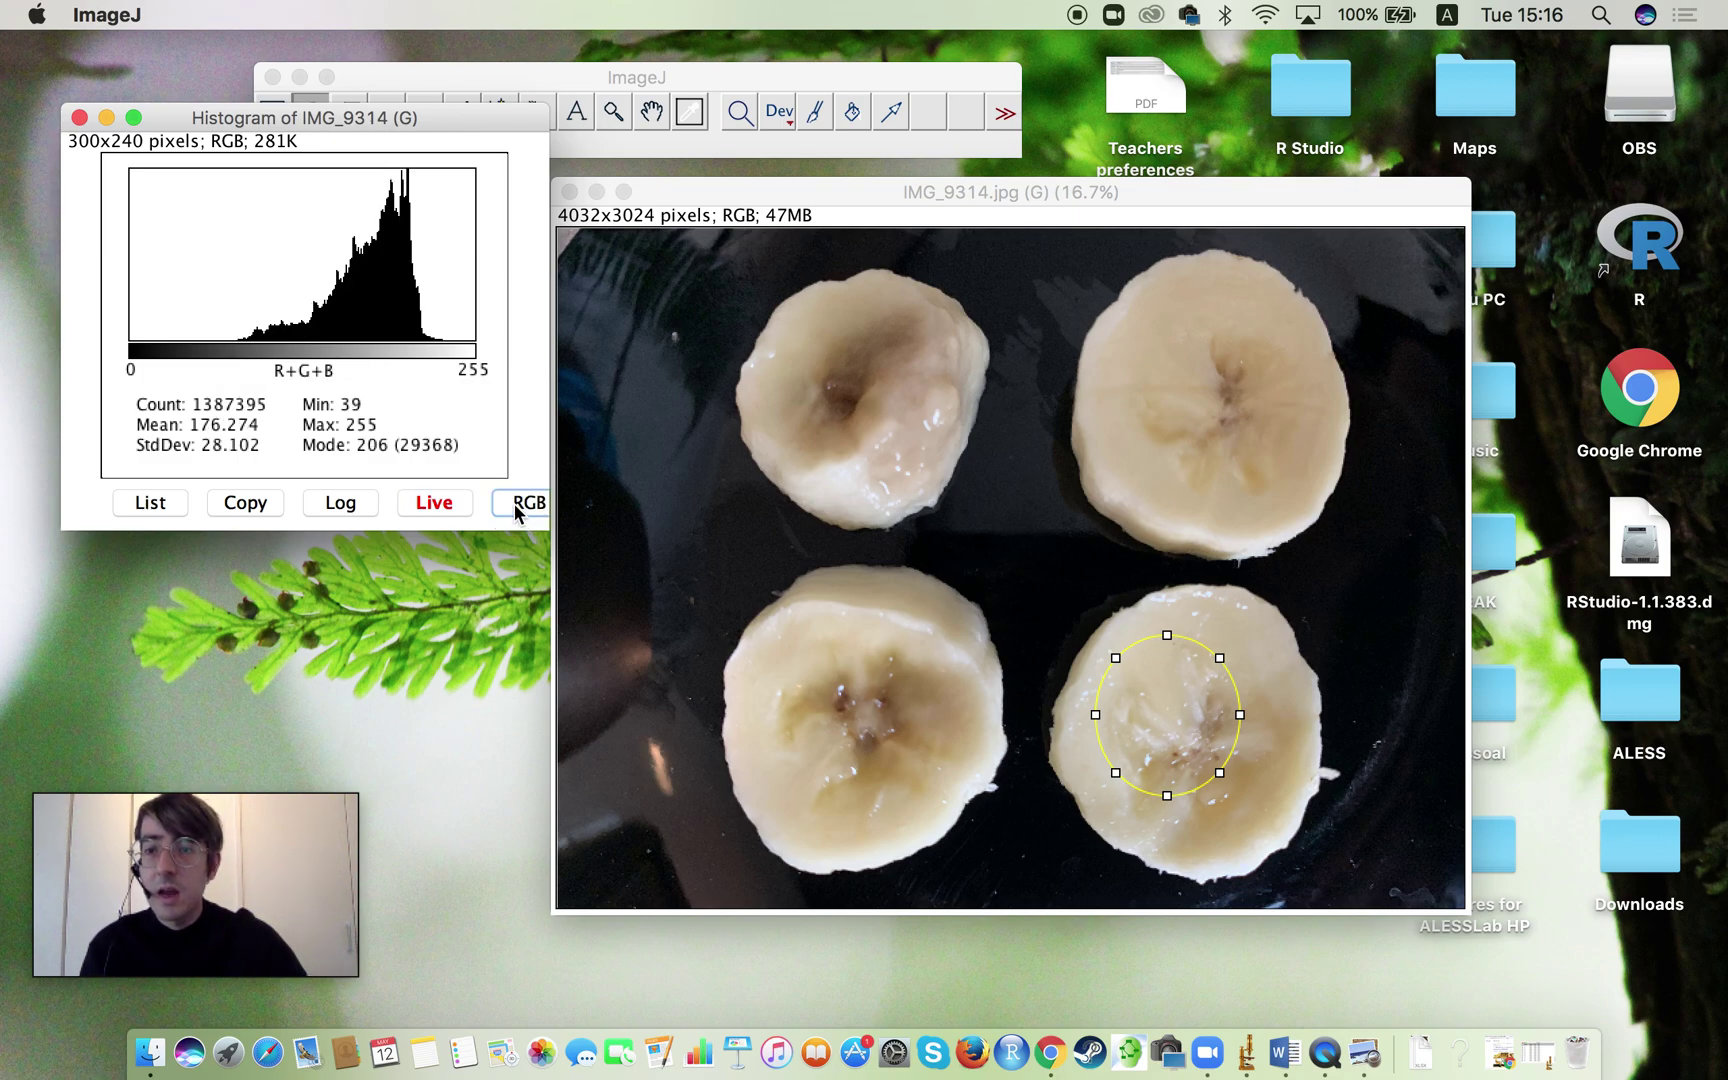
left_click(517, 510)
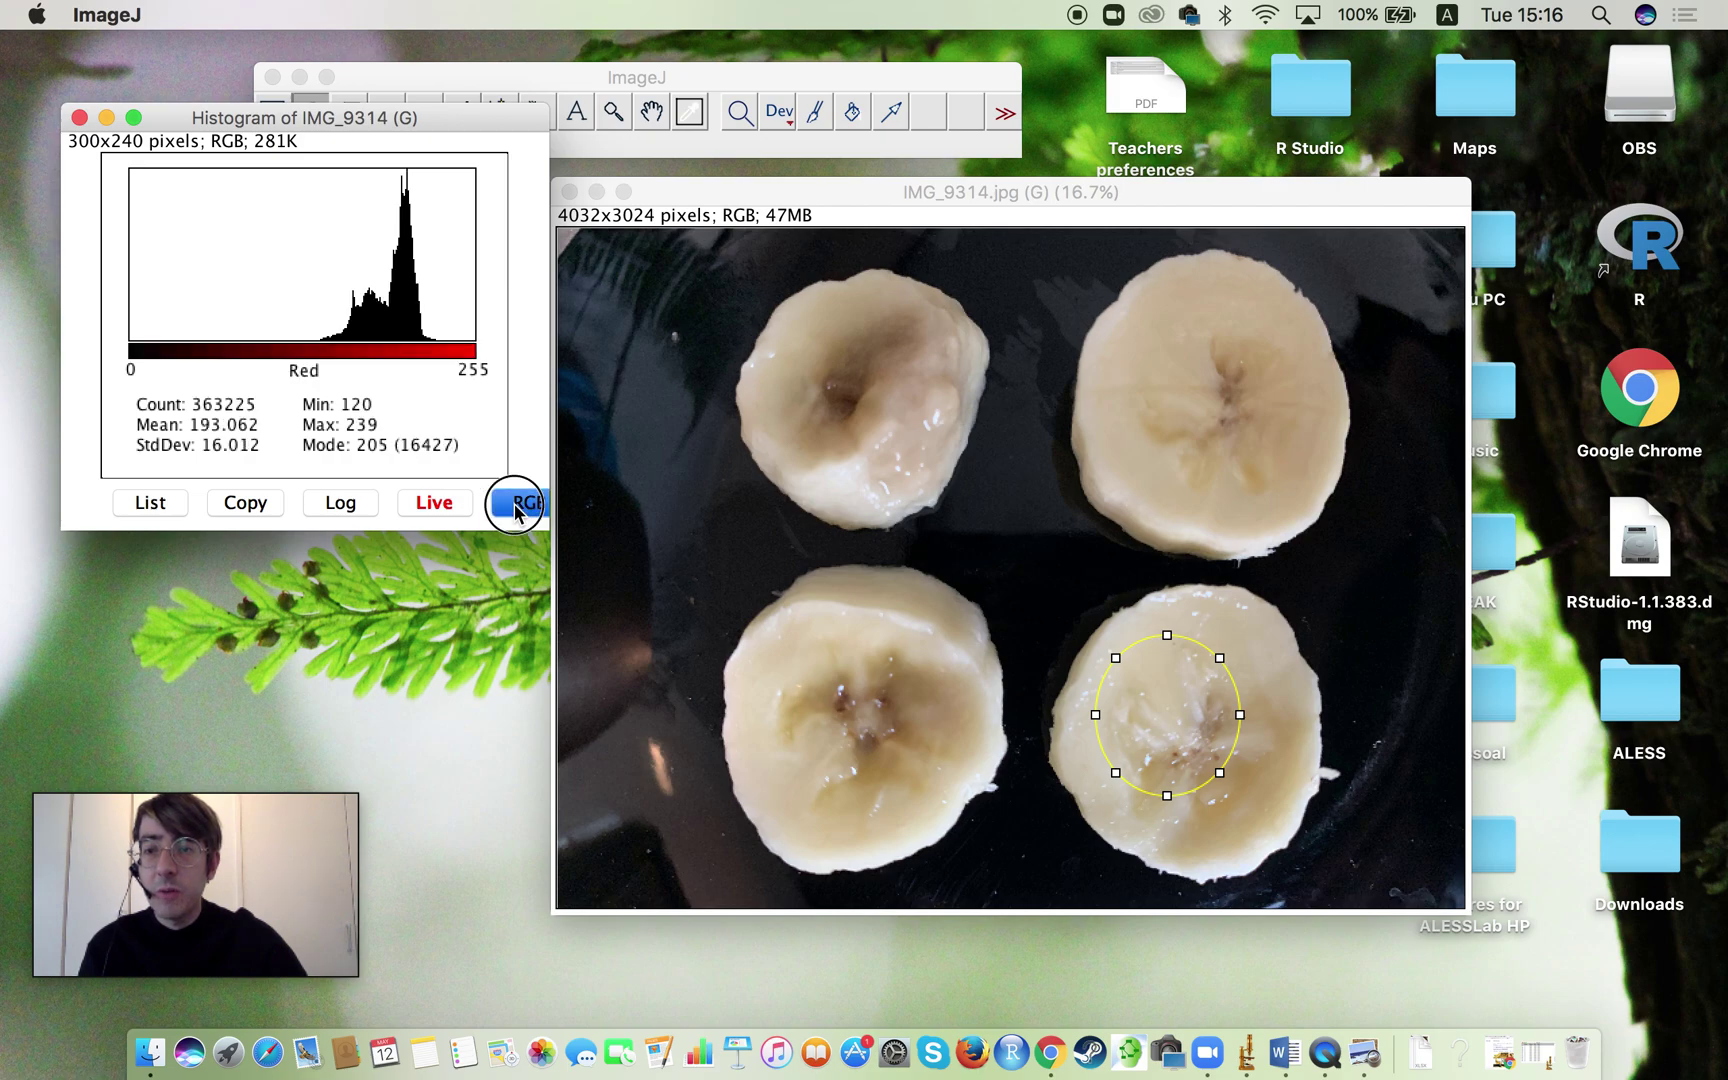
left_click(517, 510)
left_click(517, 510)
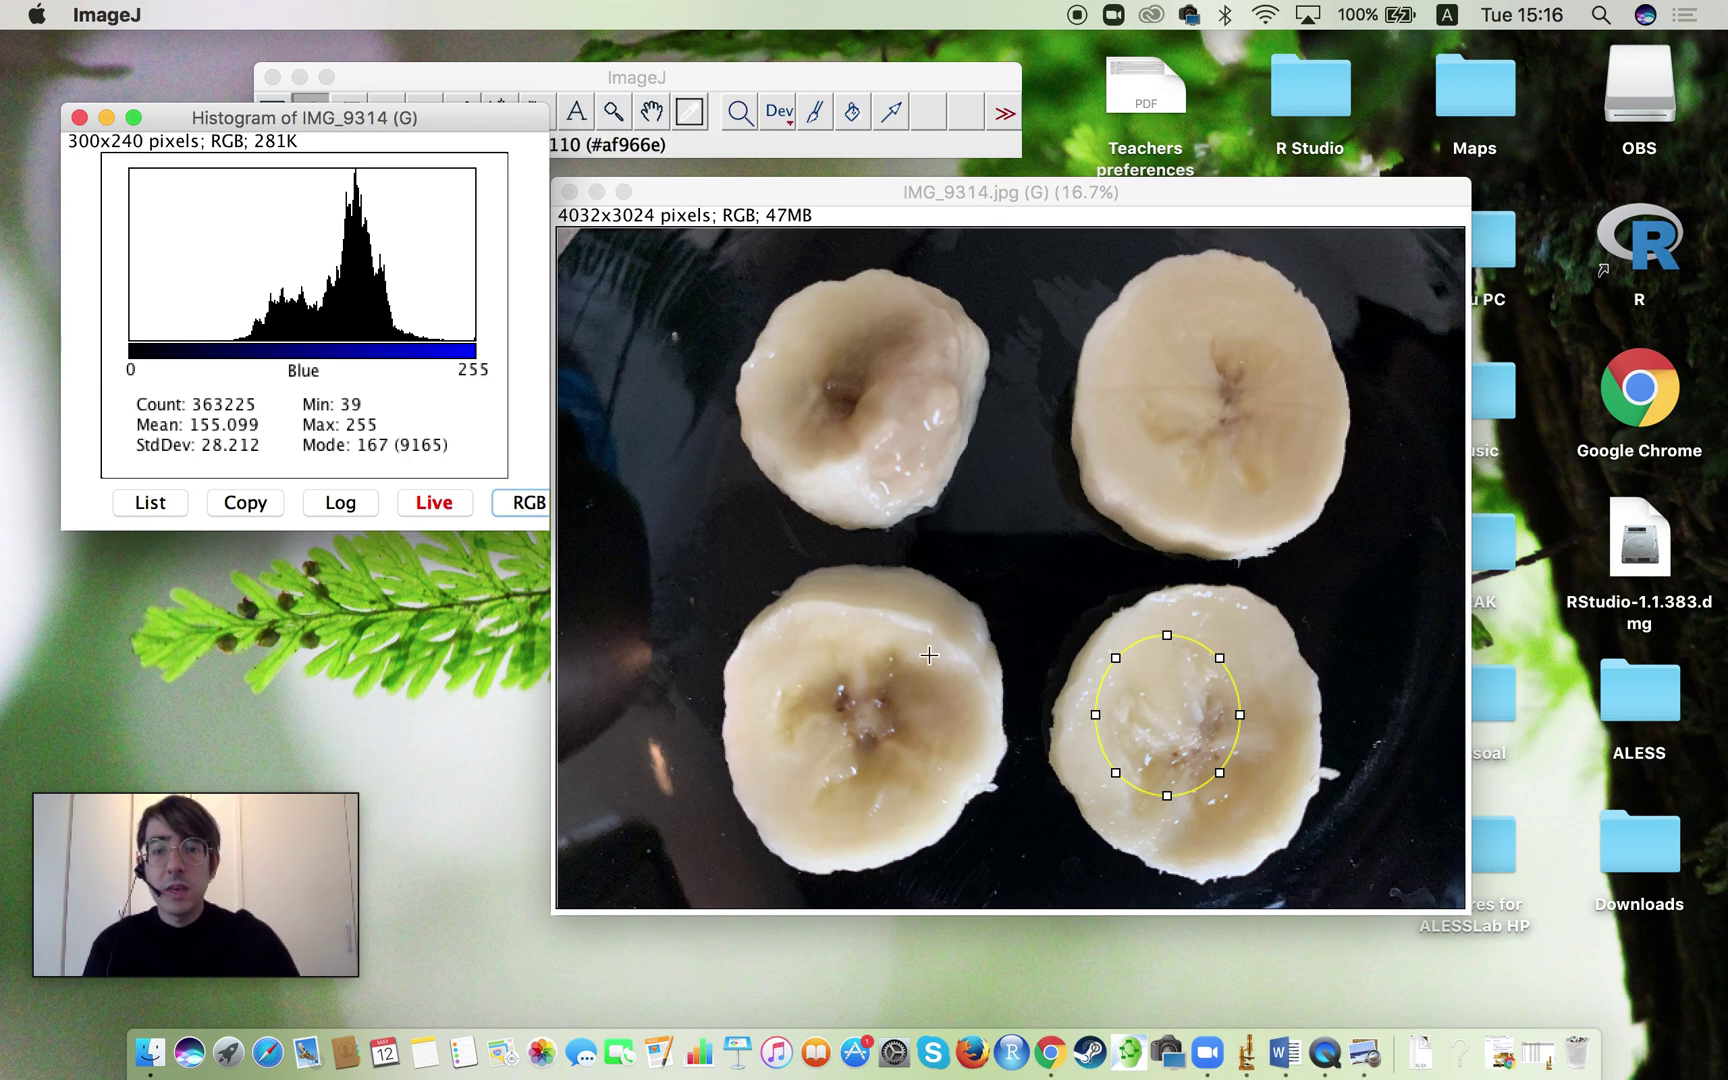
left_click(527, 502)
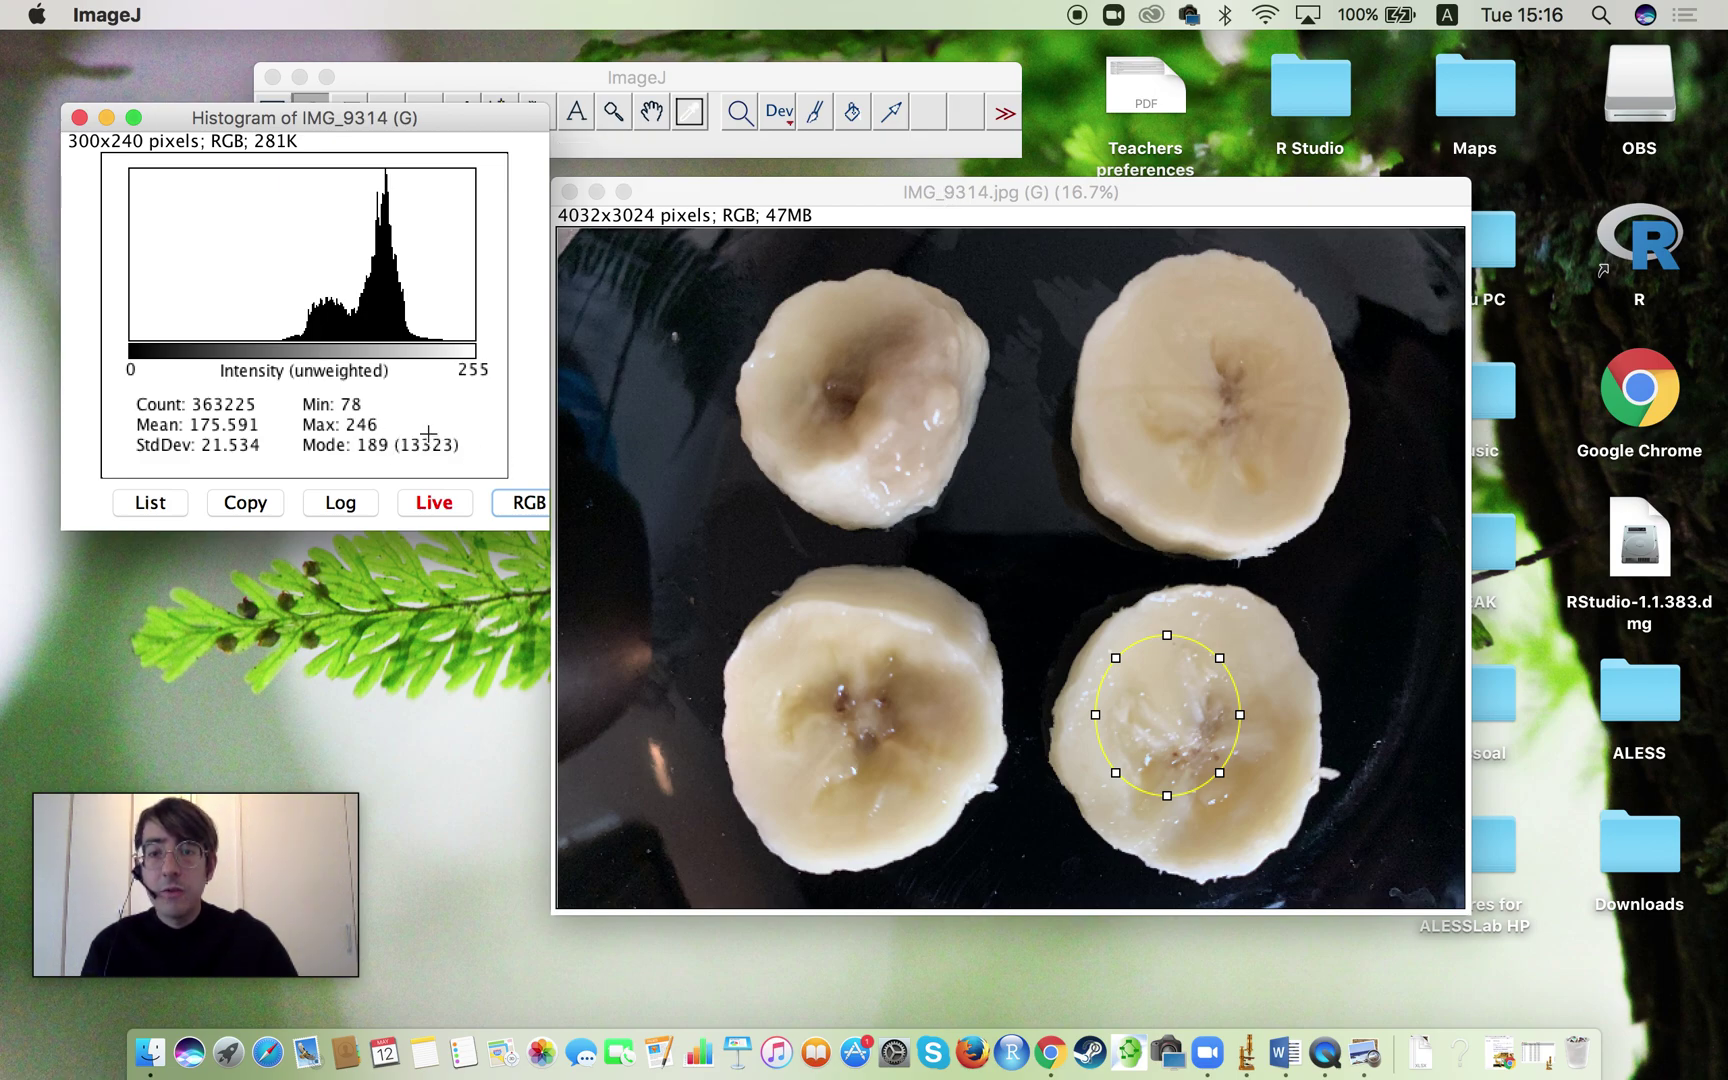
left_click_drag(436, 121, 431, 187)
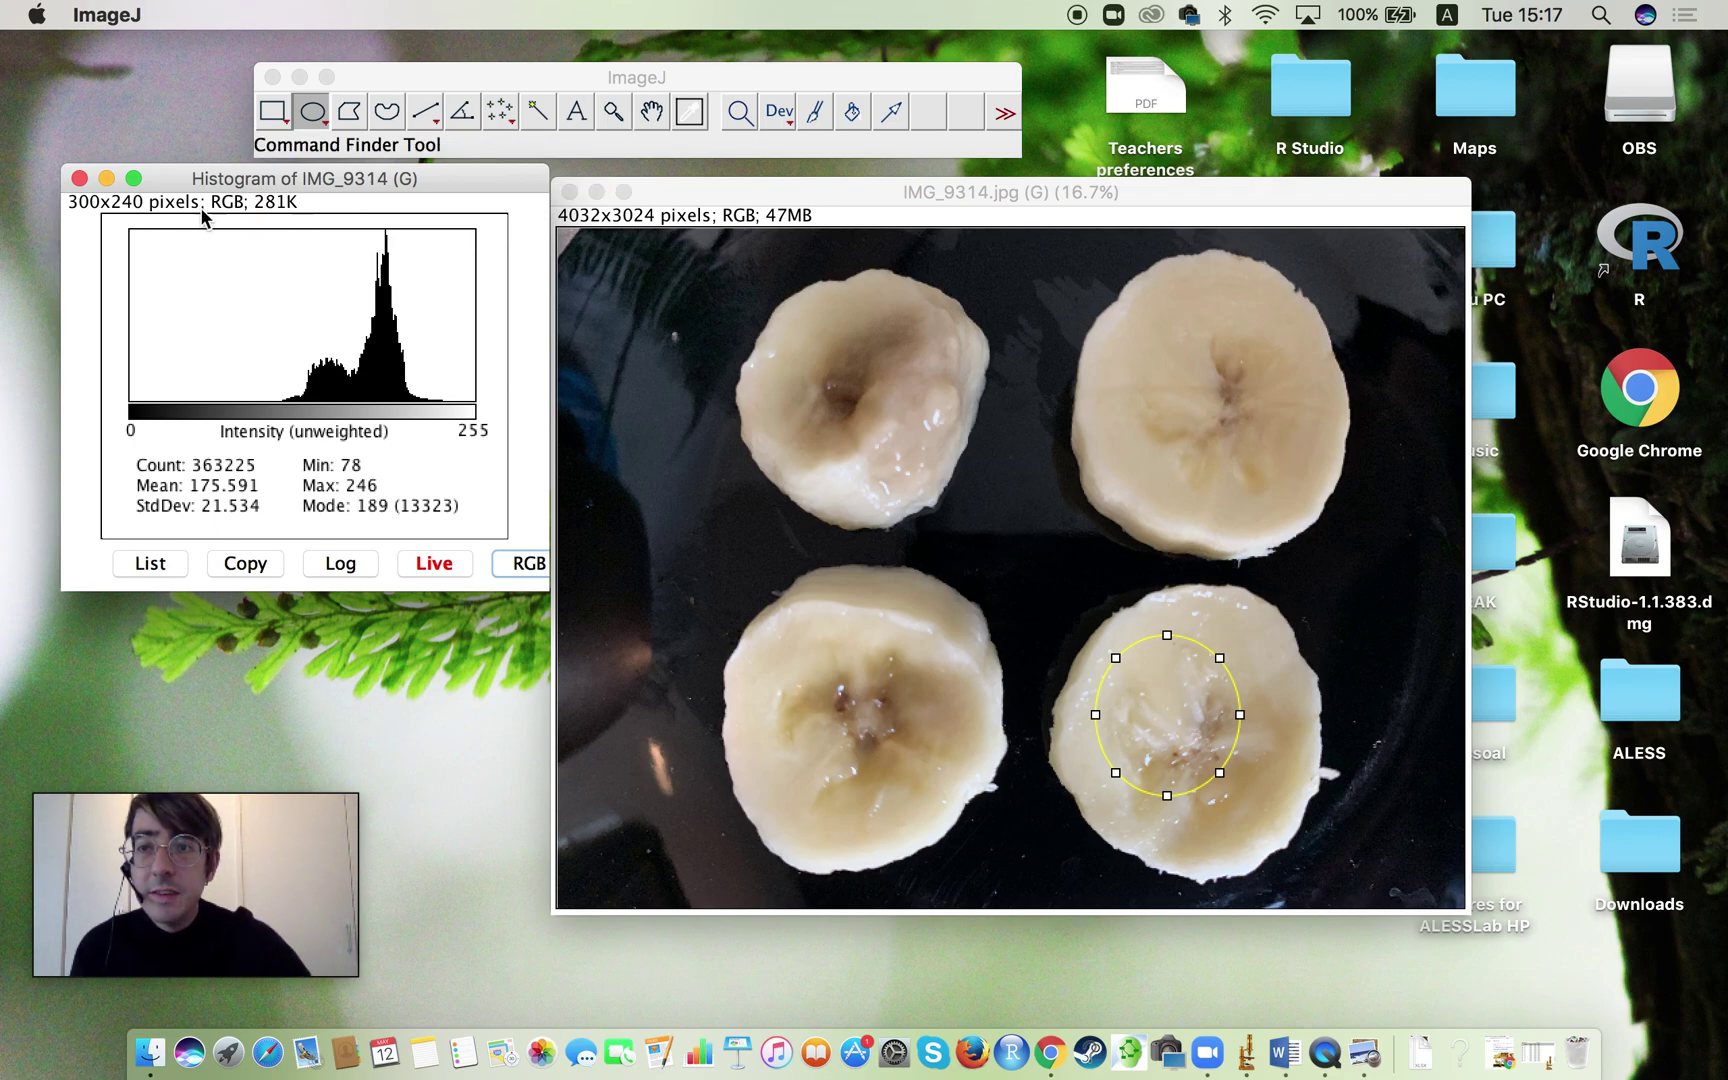
Step: Close the Histogram window
left_click(80, 178)
left_click(569, 191)
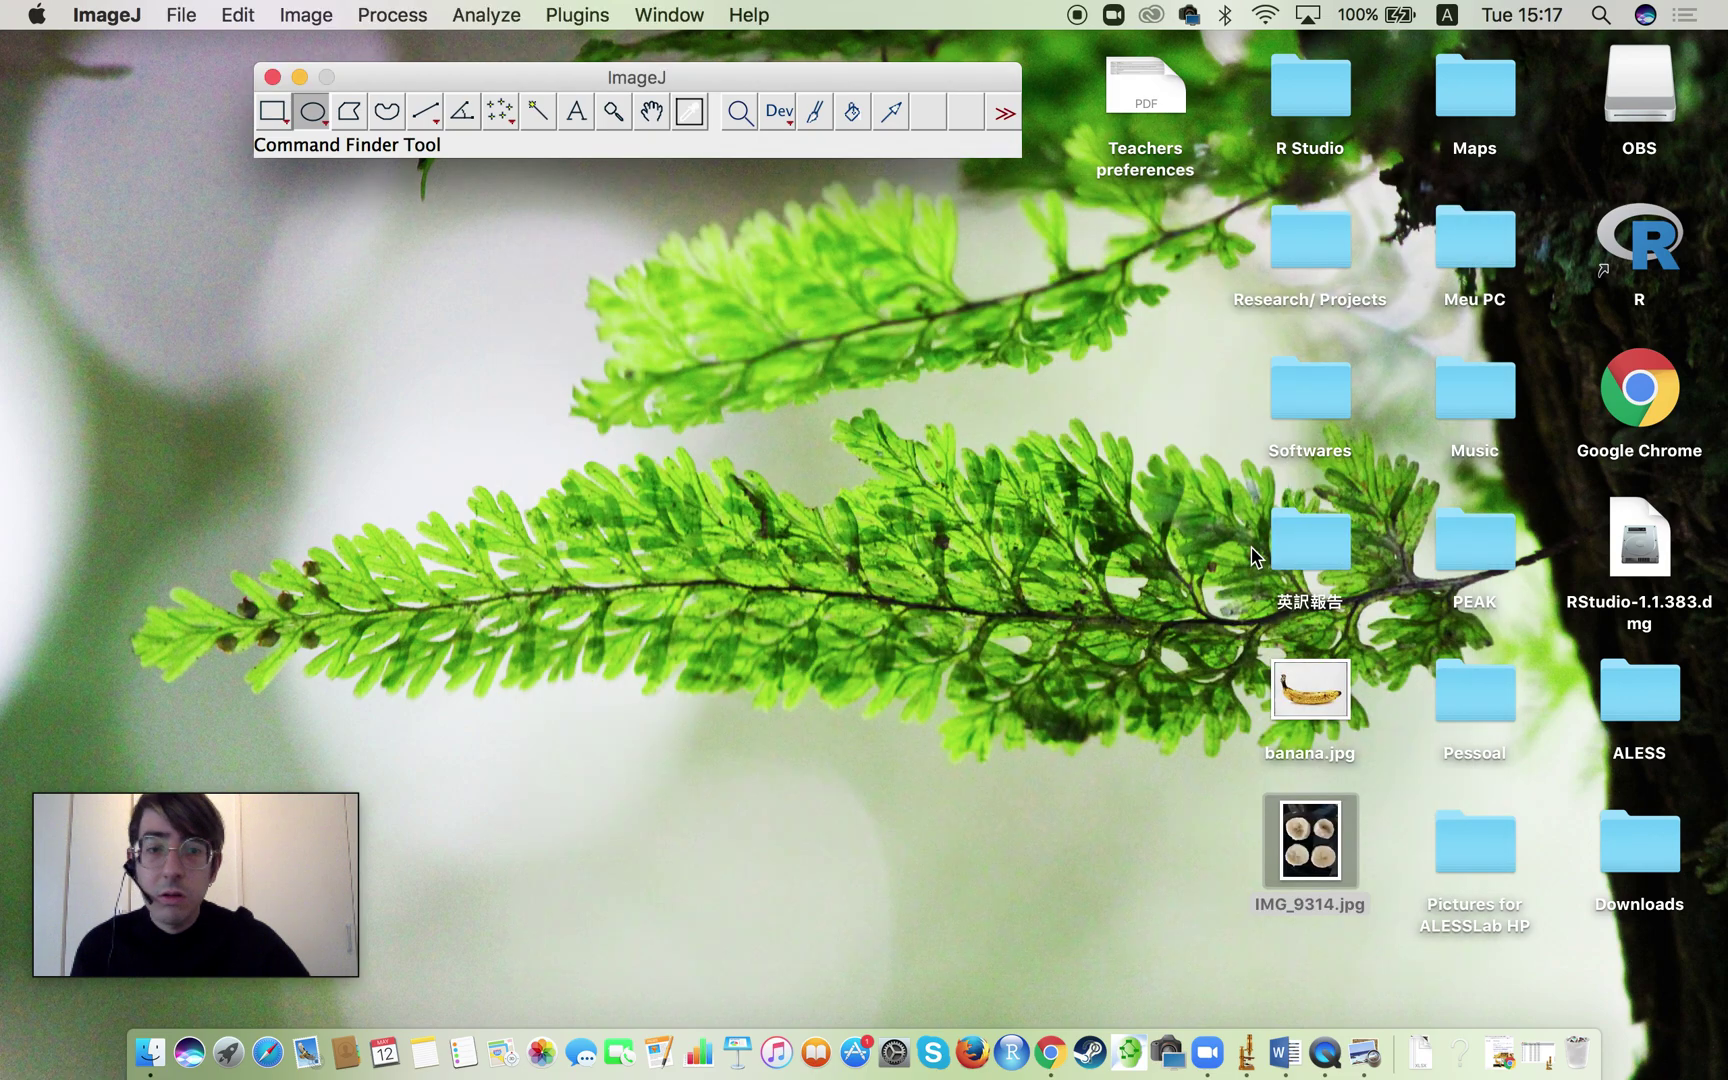
left_click(1302, 684)
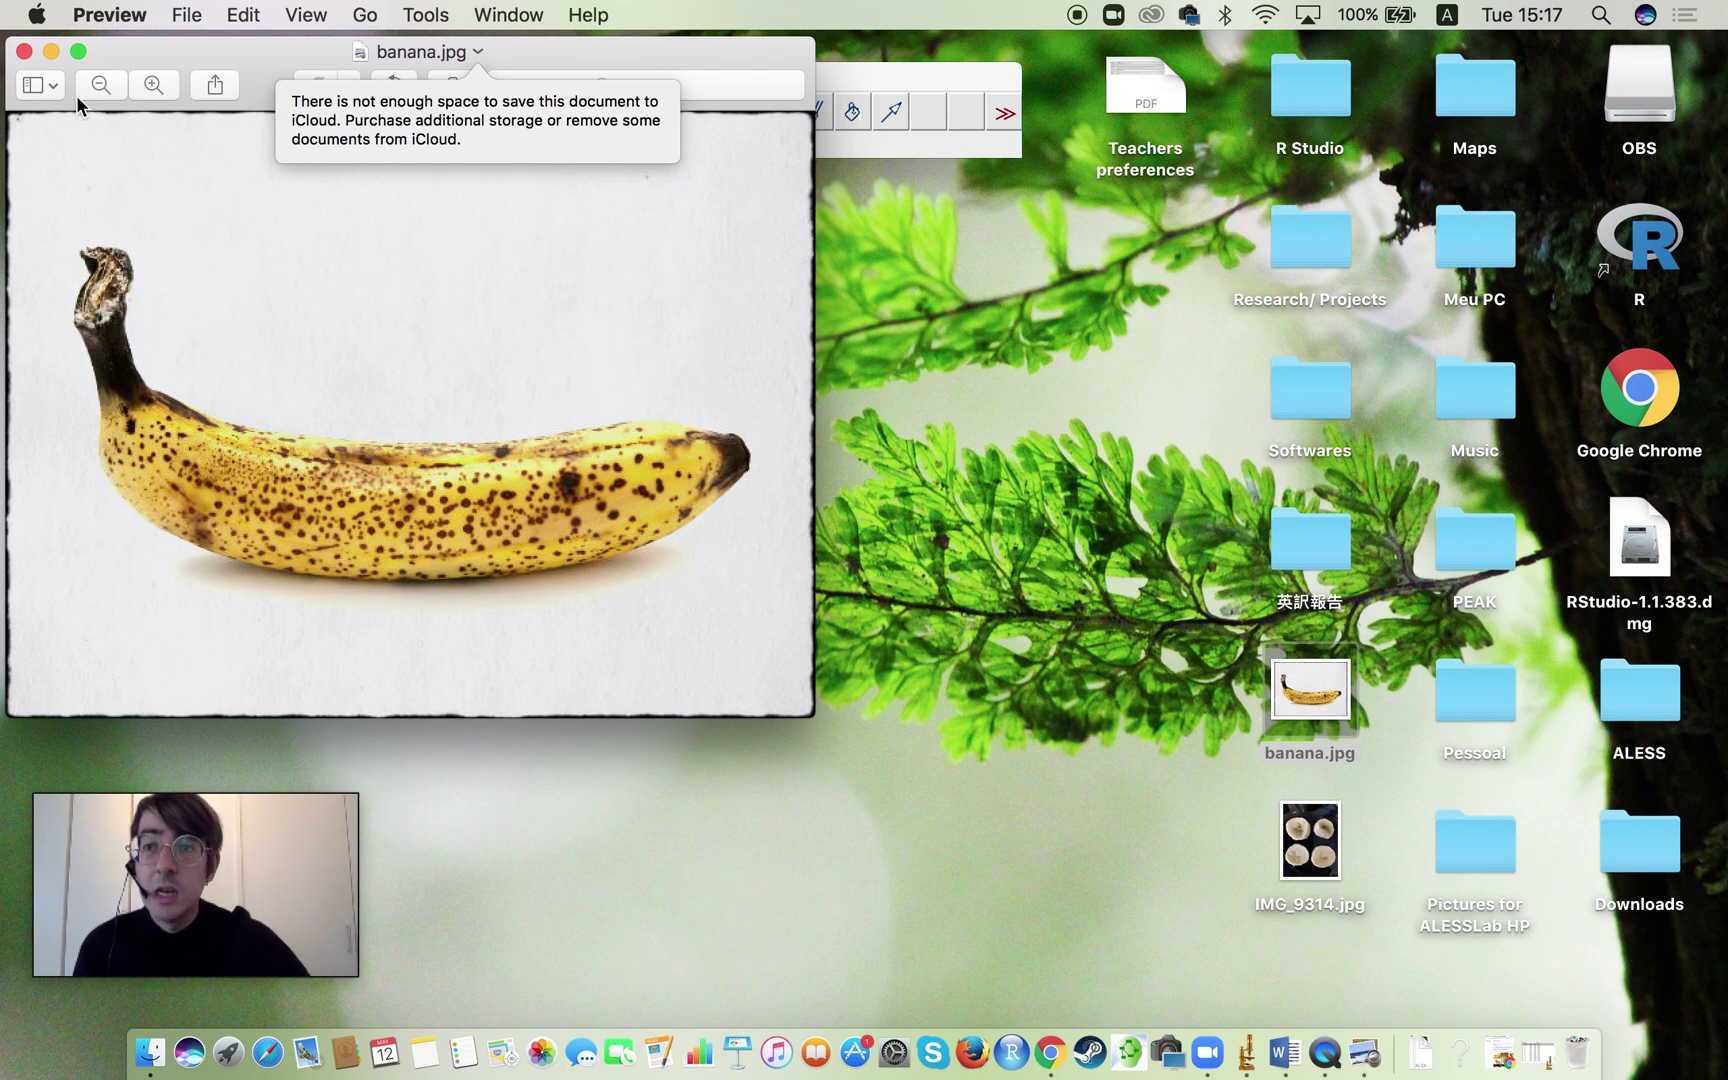
left_click(25, 52)
left_click(25, 52)
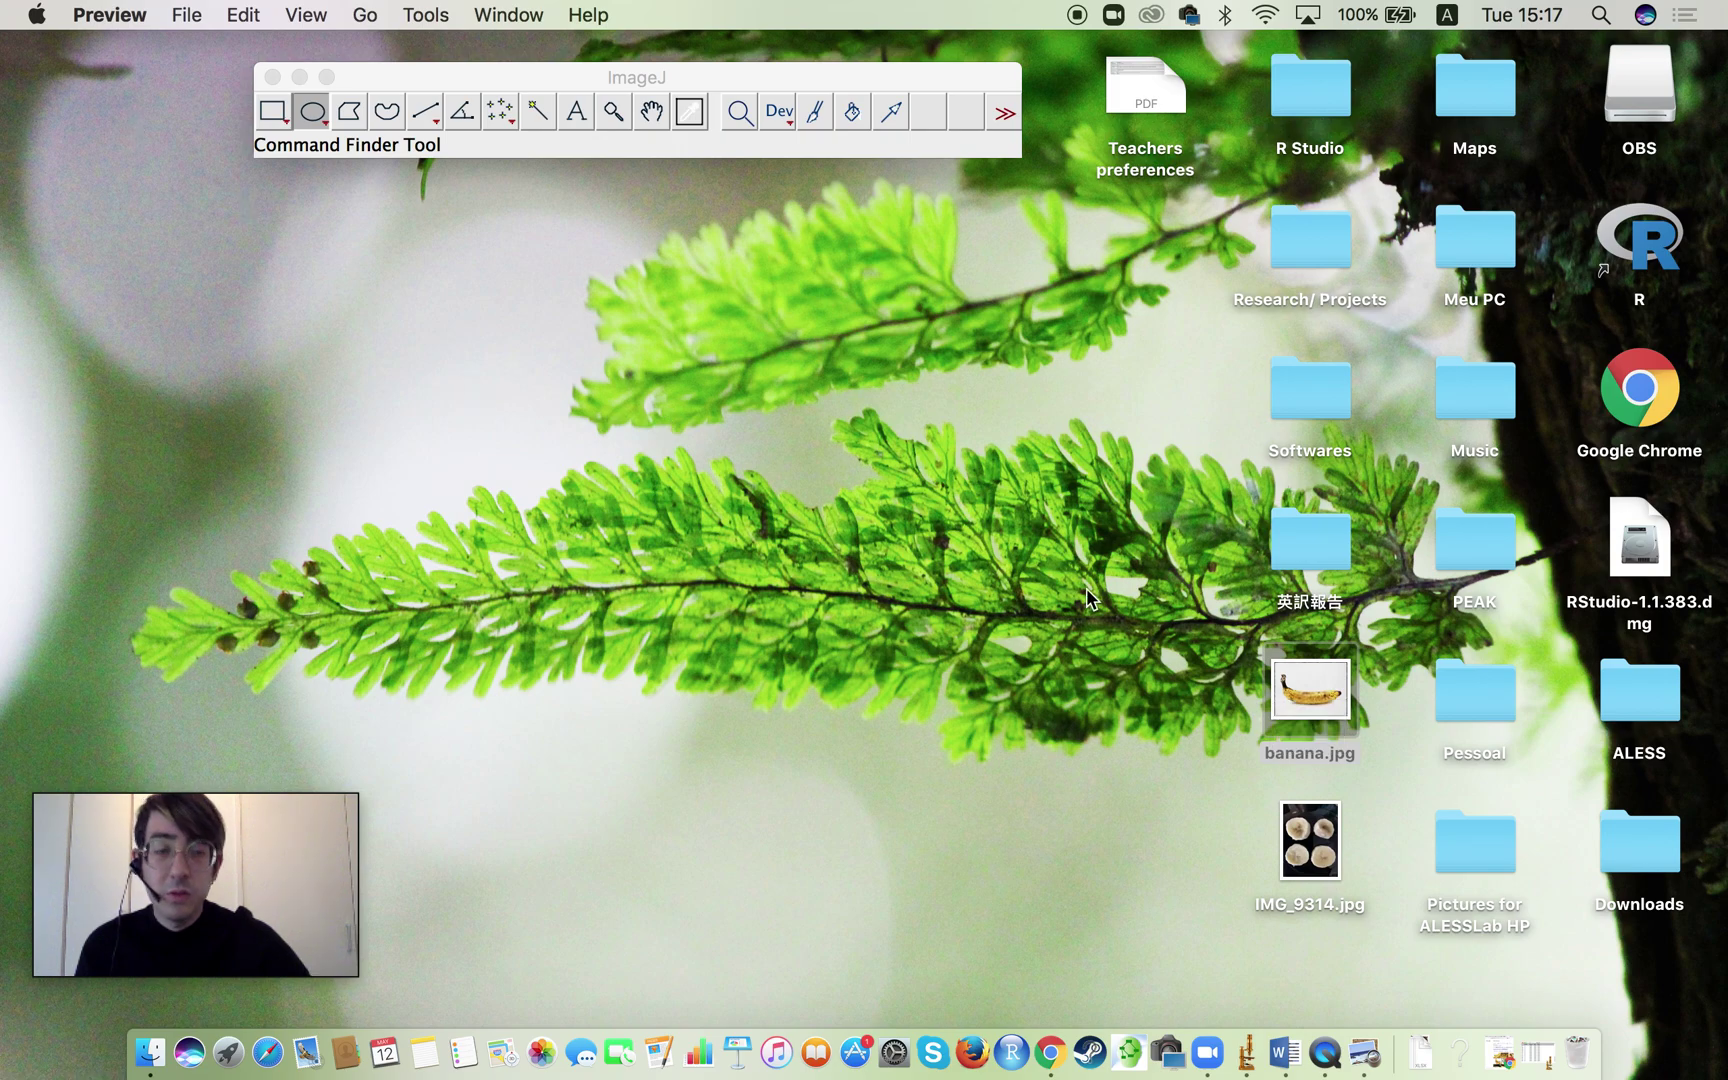